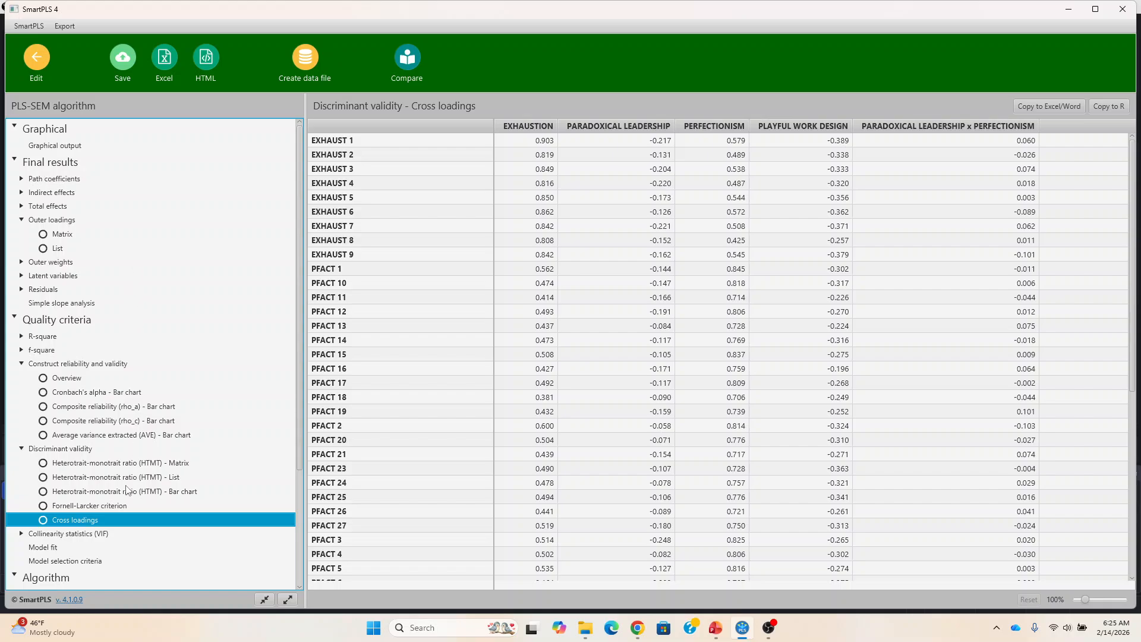
Check the construct reliability and validity overview for all constructs and return to the model
left_click(111, 364)
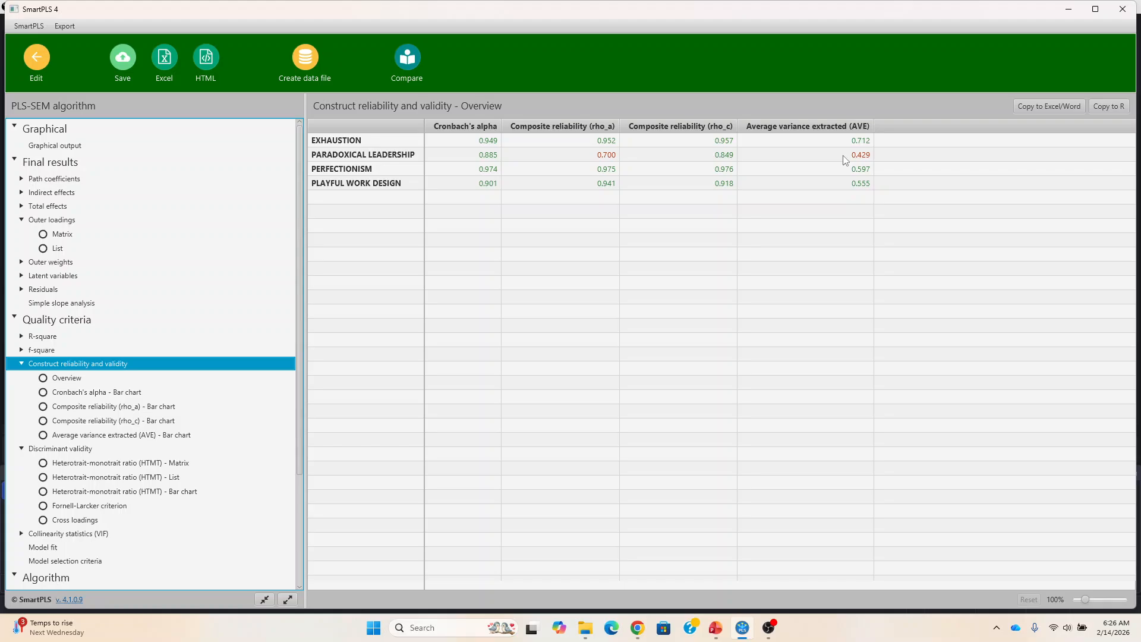
left_click(37, 66)
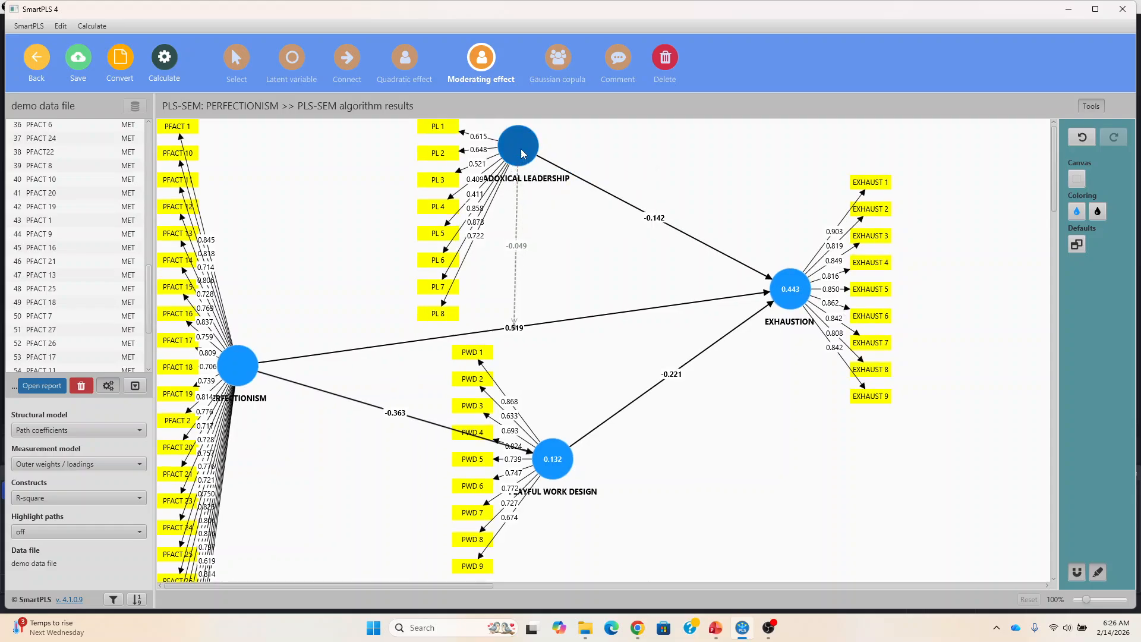
Delete the indicators PL 4 and PL 5 from the Paradoxical Leadership construct
left_click(237, 58)
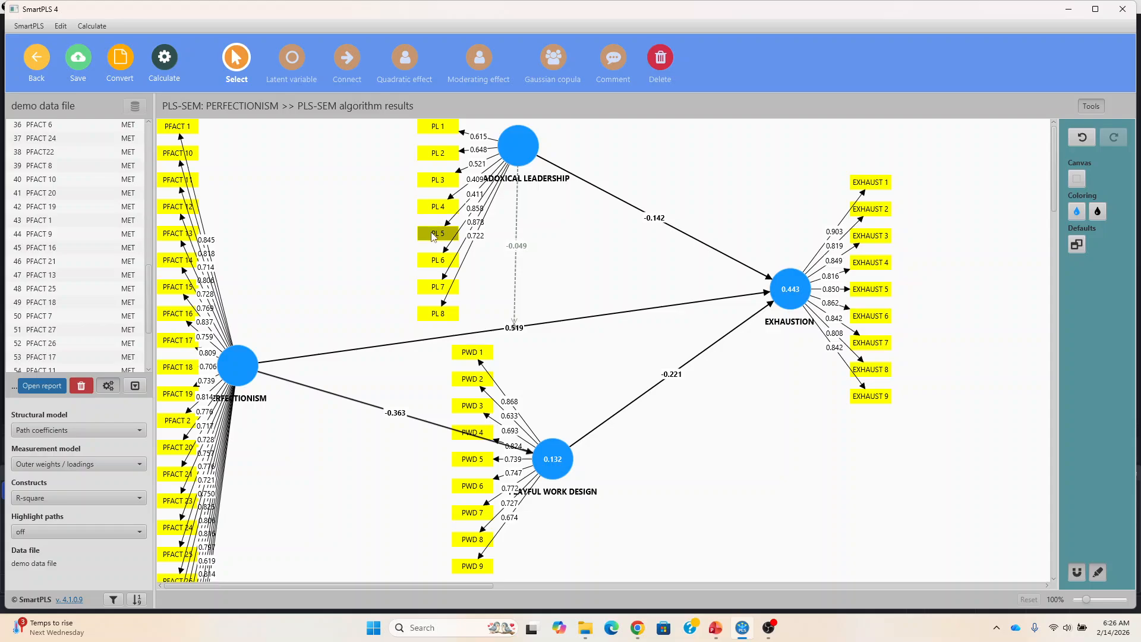
left_click(661, 64)
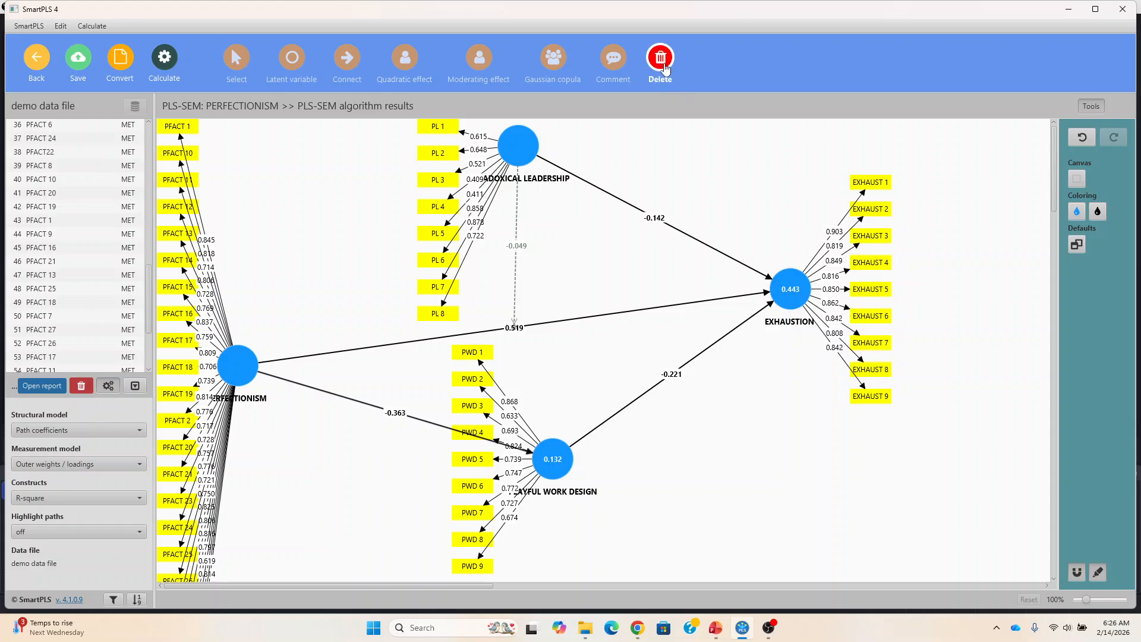
left_click(437, 208)
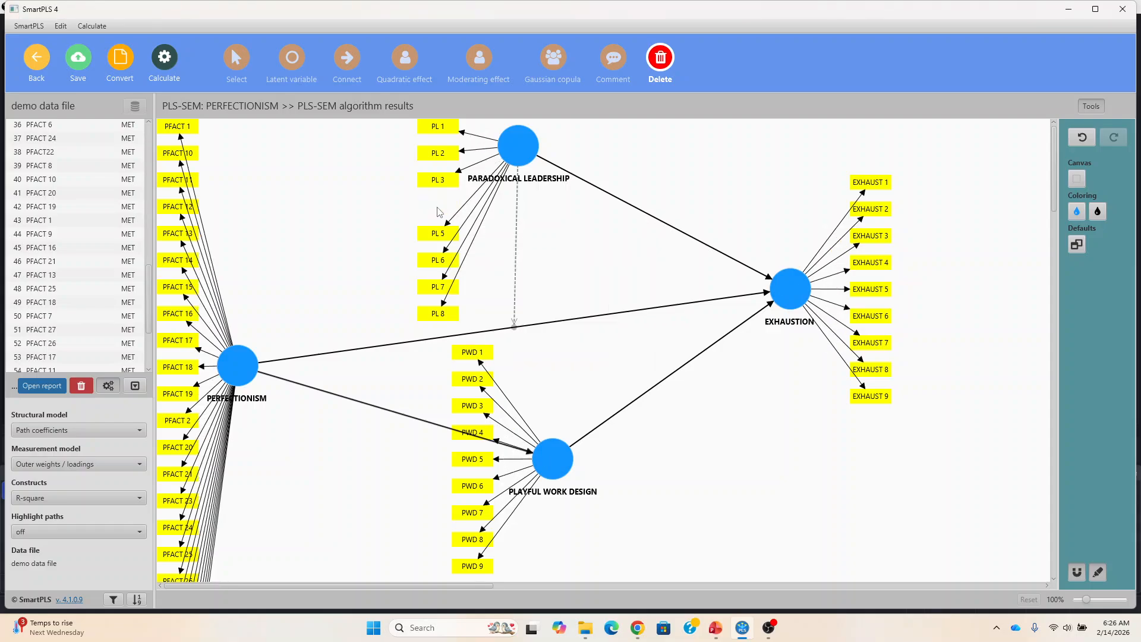
left_click(443, 238)
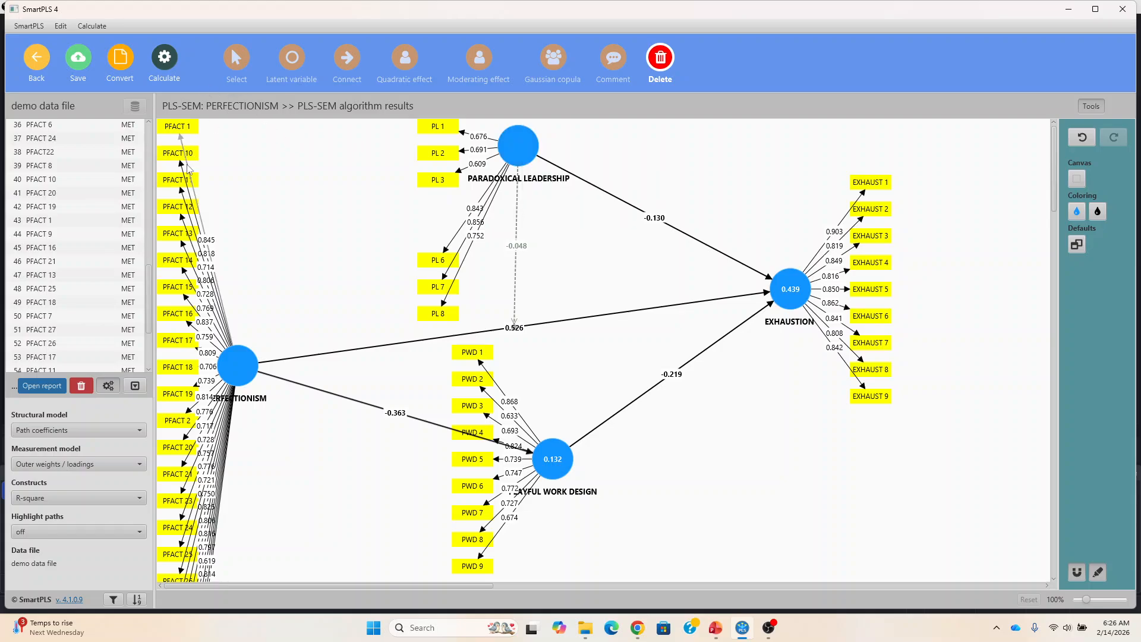
Open the updated PLS-SEM report, examine the construct reliability and validity overview, and return to the model
left_click(42, 386)
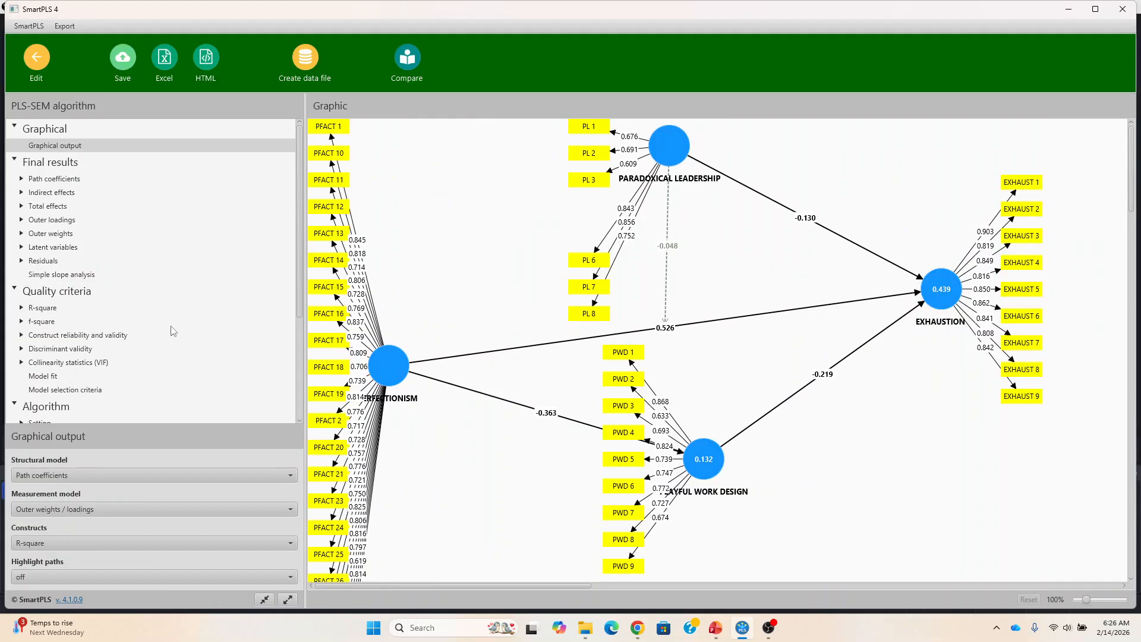
left_click(107, 335)
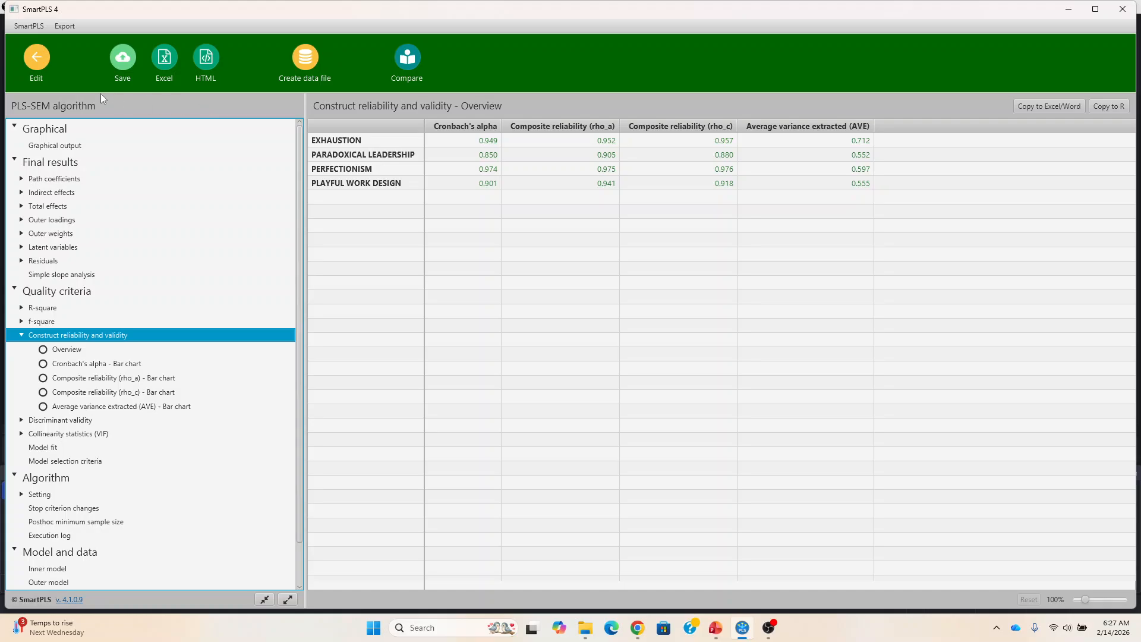
left_click(44, 61)
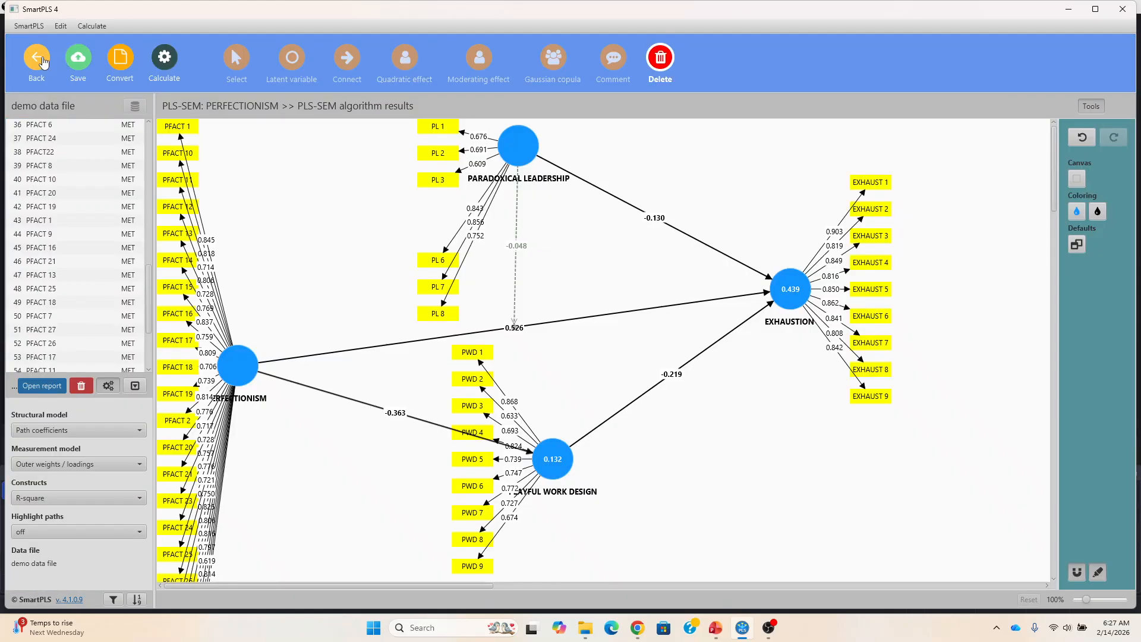
Run bootstrapping with 5000 subsamples, two tailed at 0.05, and review the path coefficients before returning to the model
left_click(164, 64)
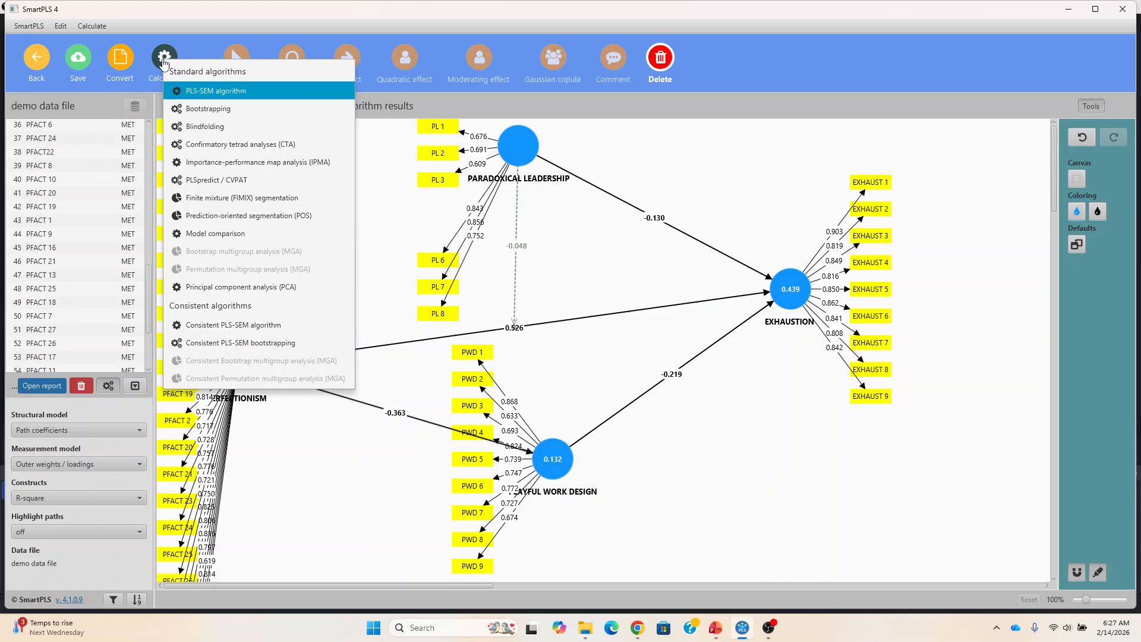
left_click(193, 109)
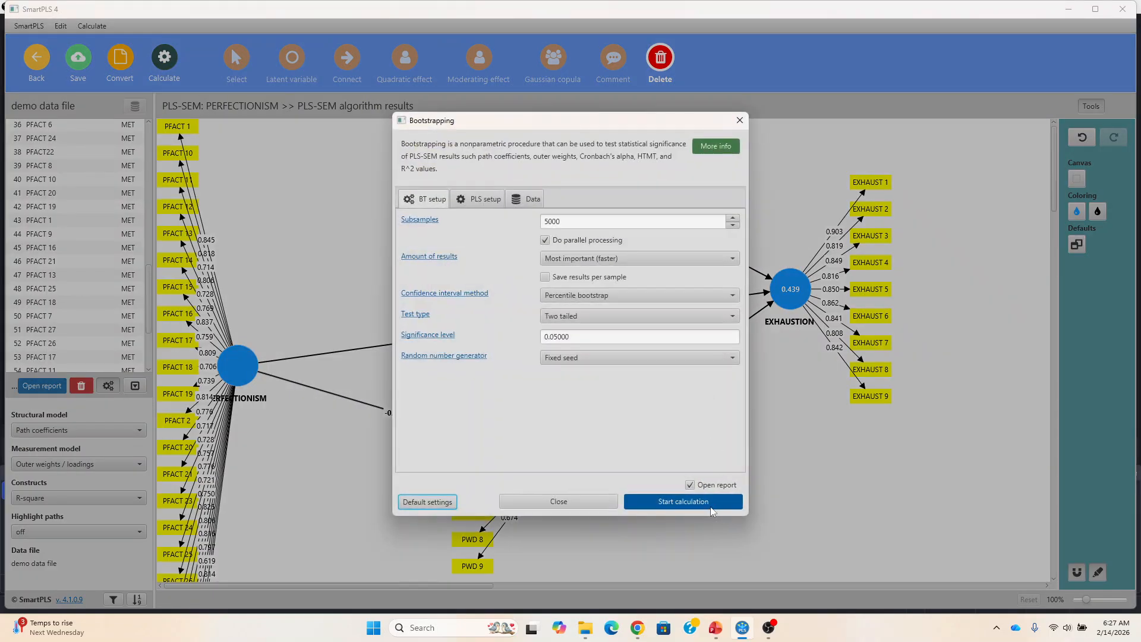
left_click(709, 503)
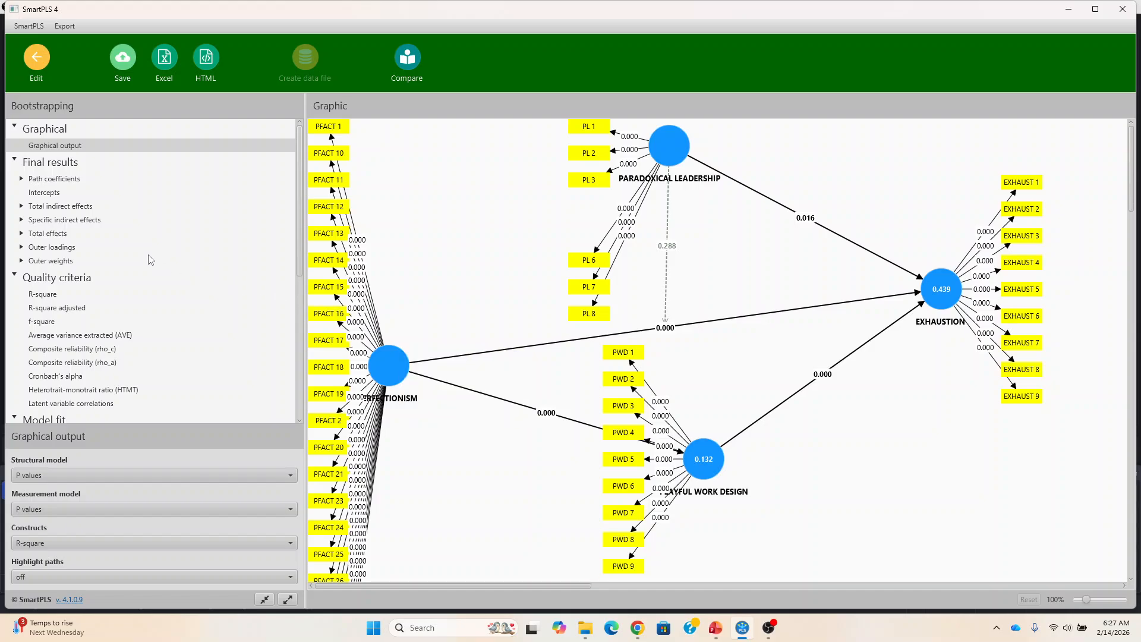
left_click(55, 179)
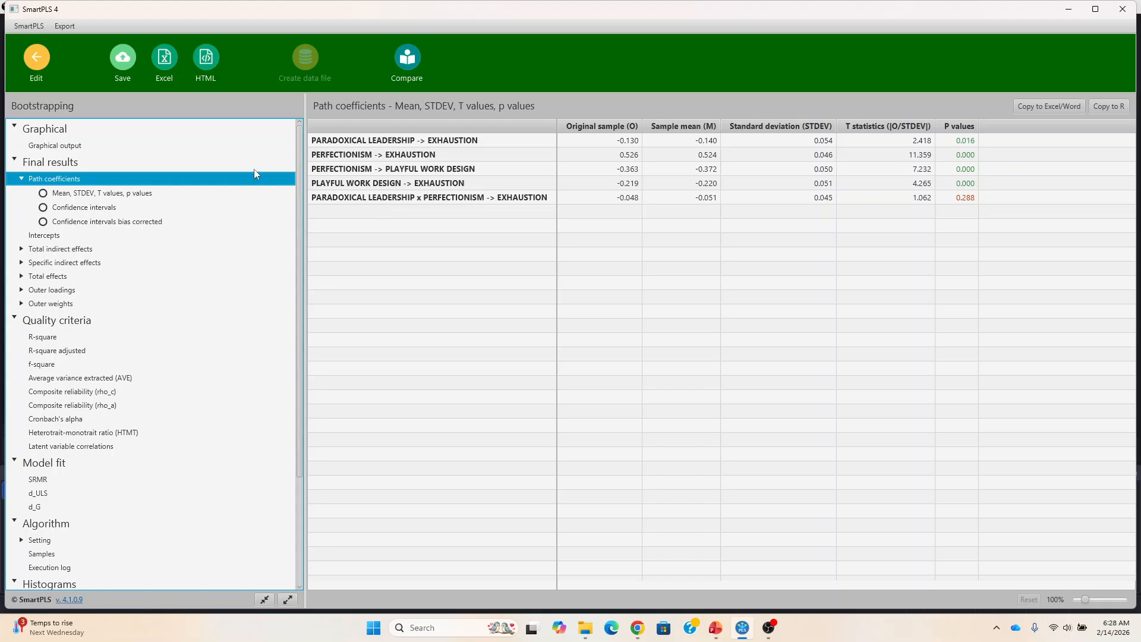
left_click(36, 62)
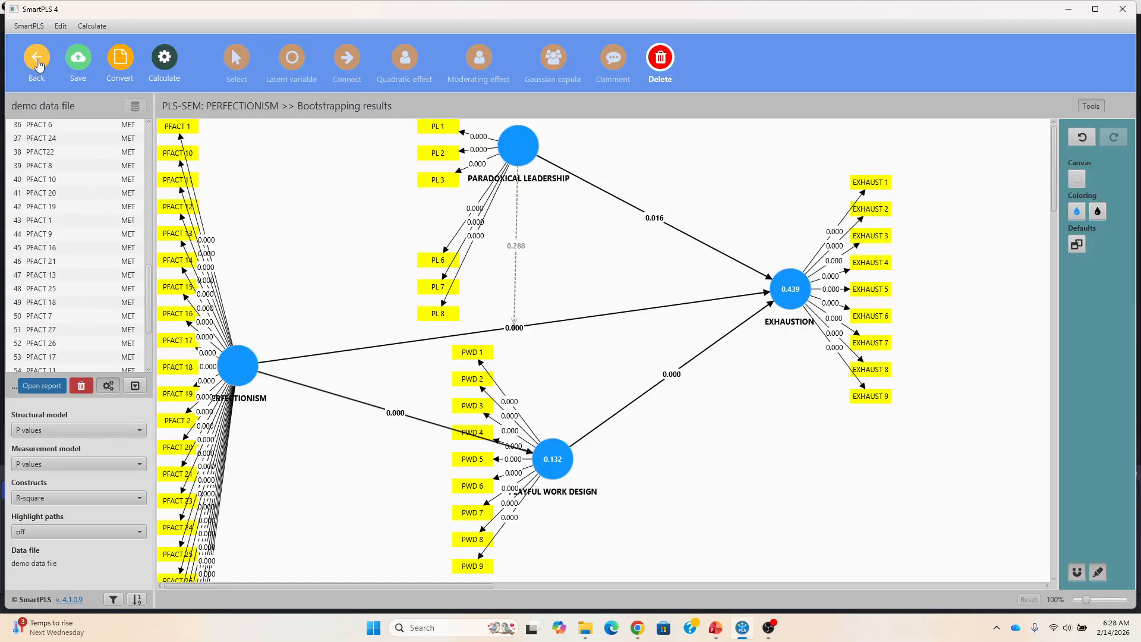
Run the PLS-SEM algorithm with the Path weighting scheme and standardized results, opening its report
left_click(164, 59)
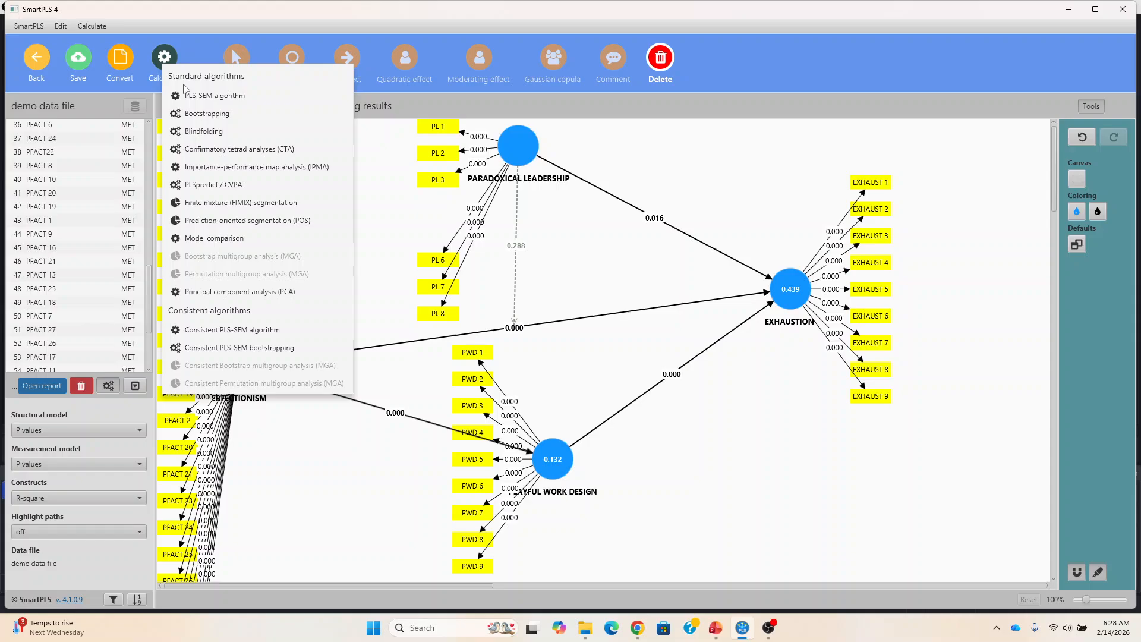
left_click(220, 100)
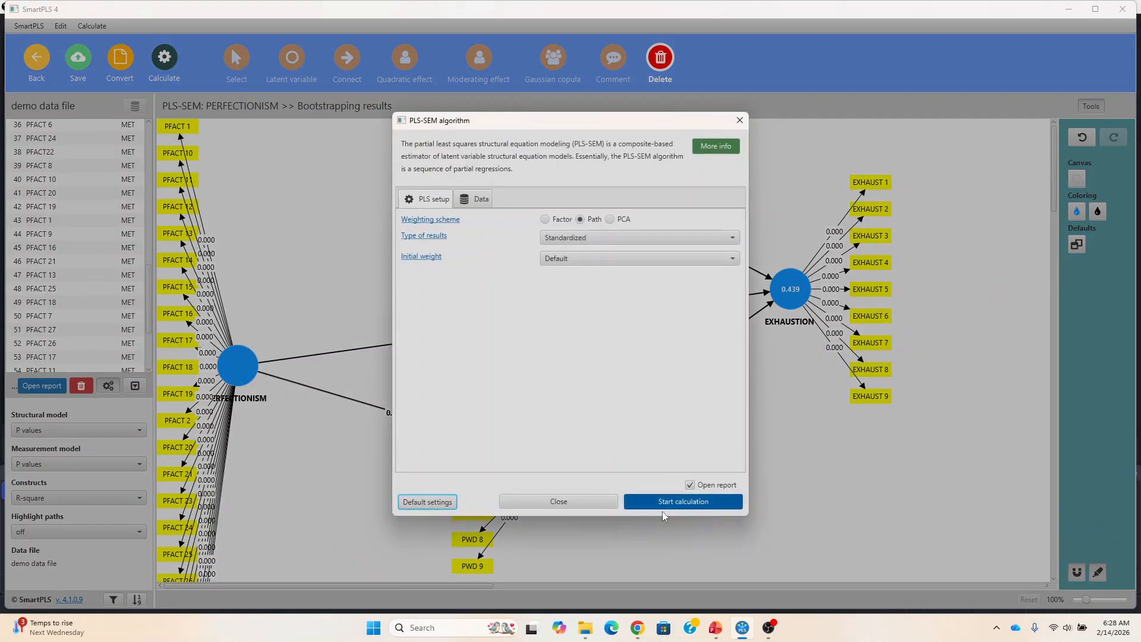
left_click(667, 504)
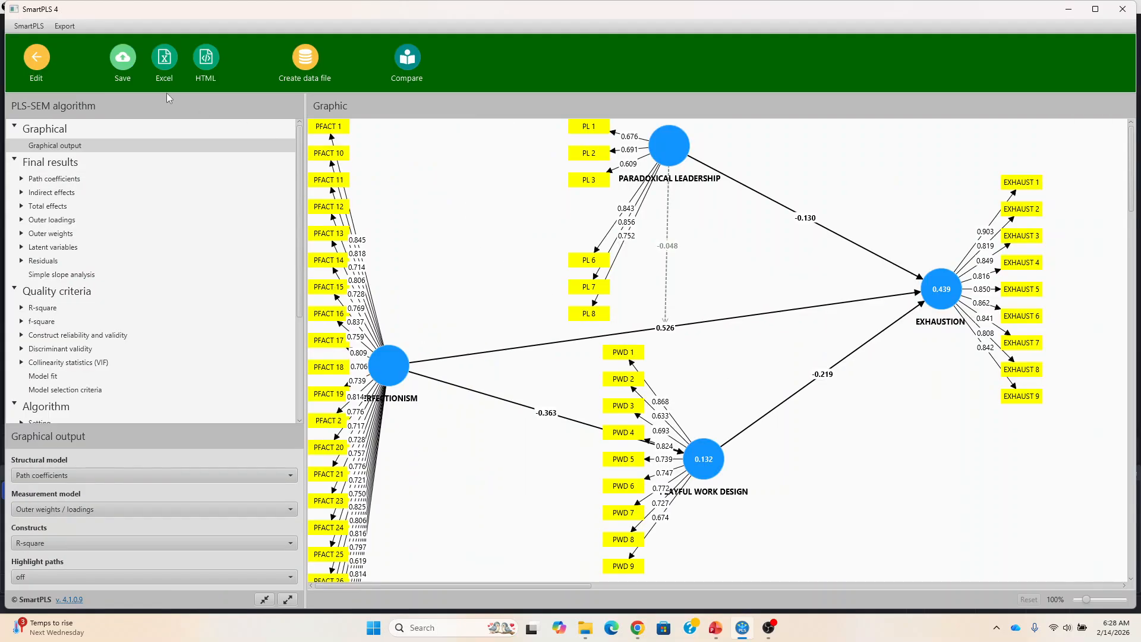
Export the PLS-SEM report with the model image to an Excel file named PERFECTIONISM on the Desktop
left_click(166, 60)
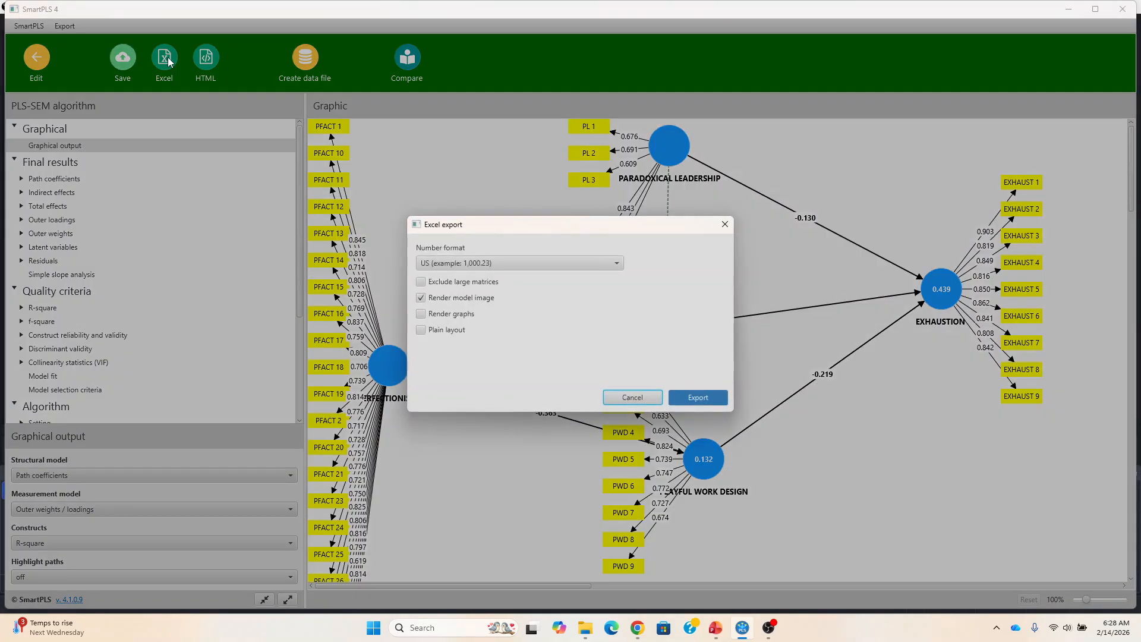
left_click(708, 398)
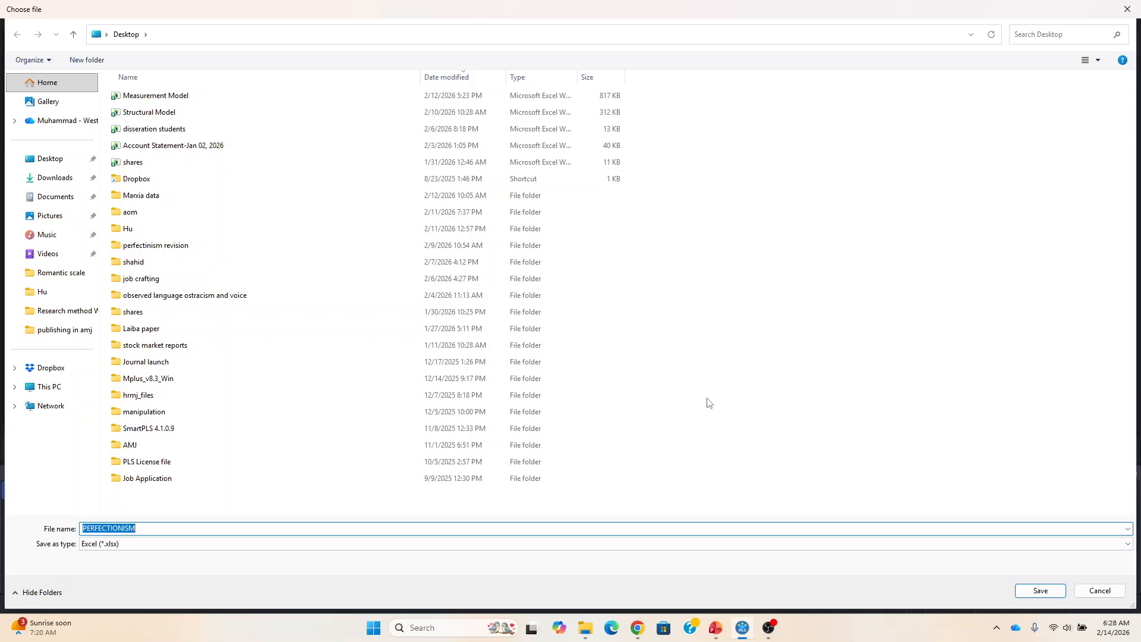
left_click(1031, 593)
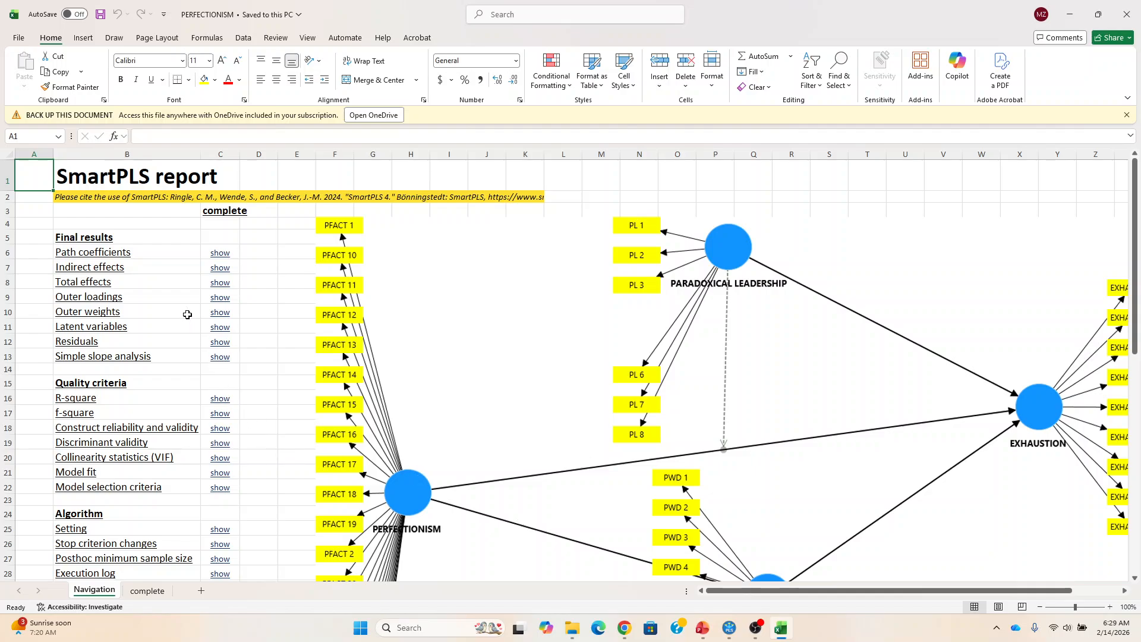
In the exported Excel workbook, copy the outer loadings matrix (B74:G126) from the complete sheet into a new sheet at A1
left_click(219, 298)
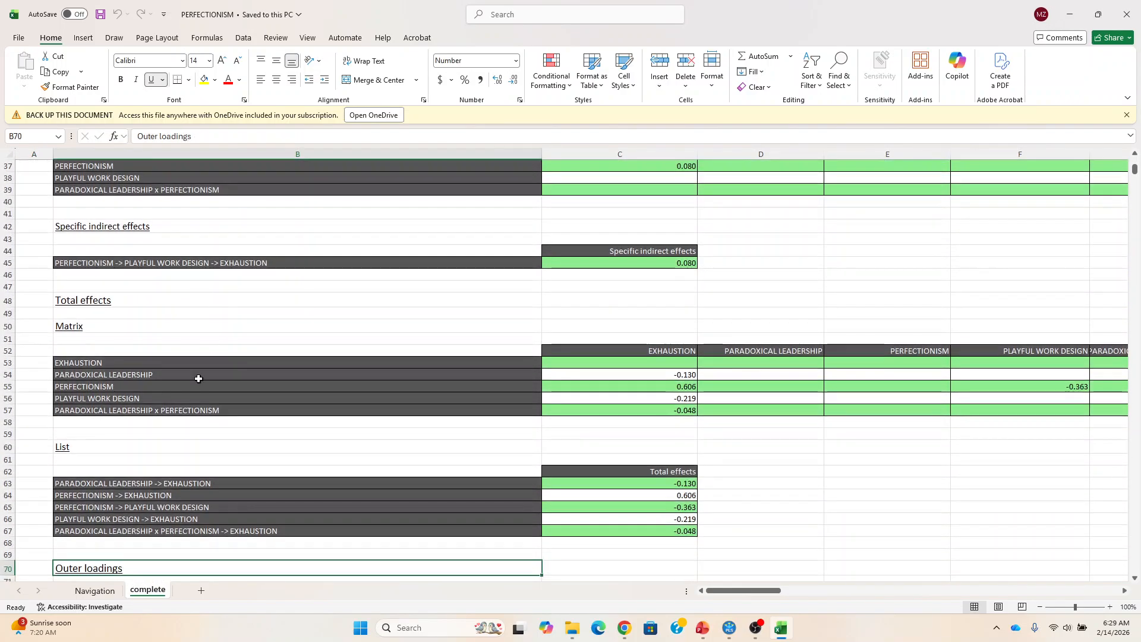
key("Down")
key("Down")
key("Down")
key("Down")
key("Down")
key("Down")
key("Down")
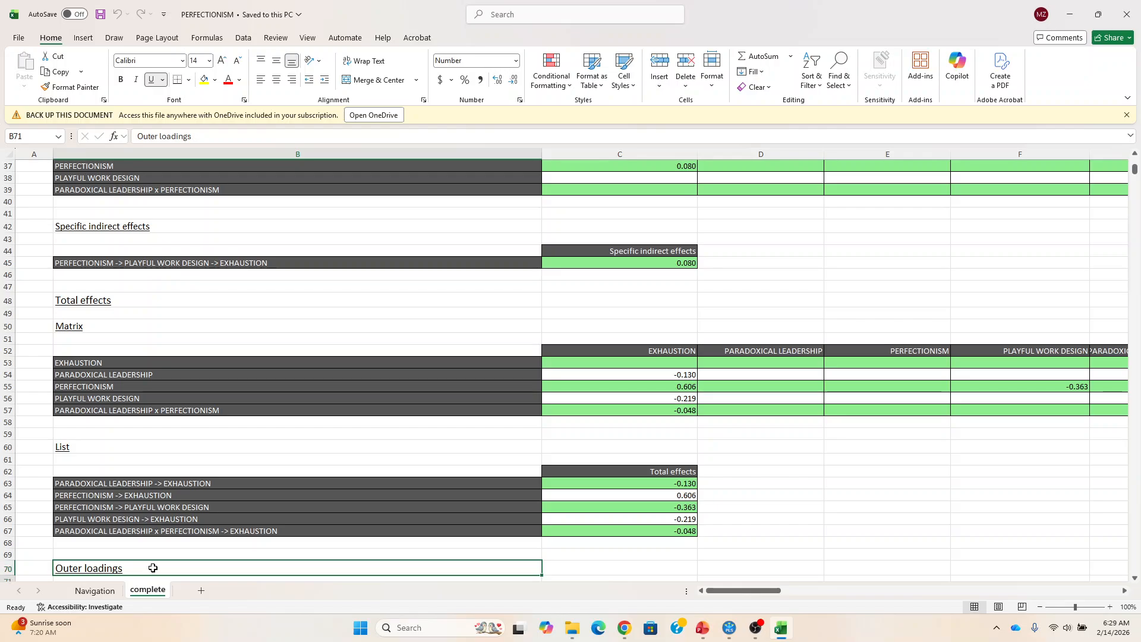
scroll(153, 568, "down", 2)
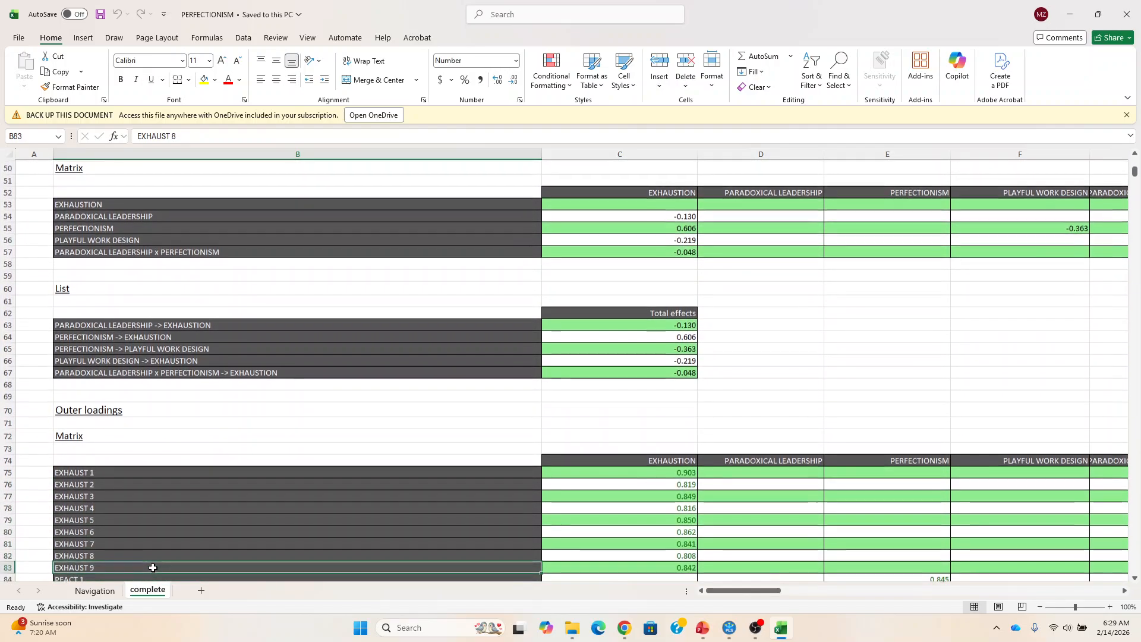
key("Up")
key("Up")
key("Up")
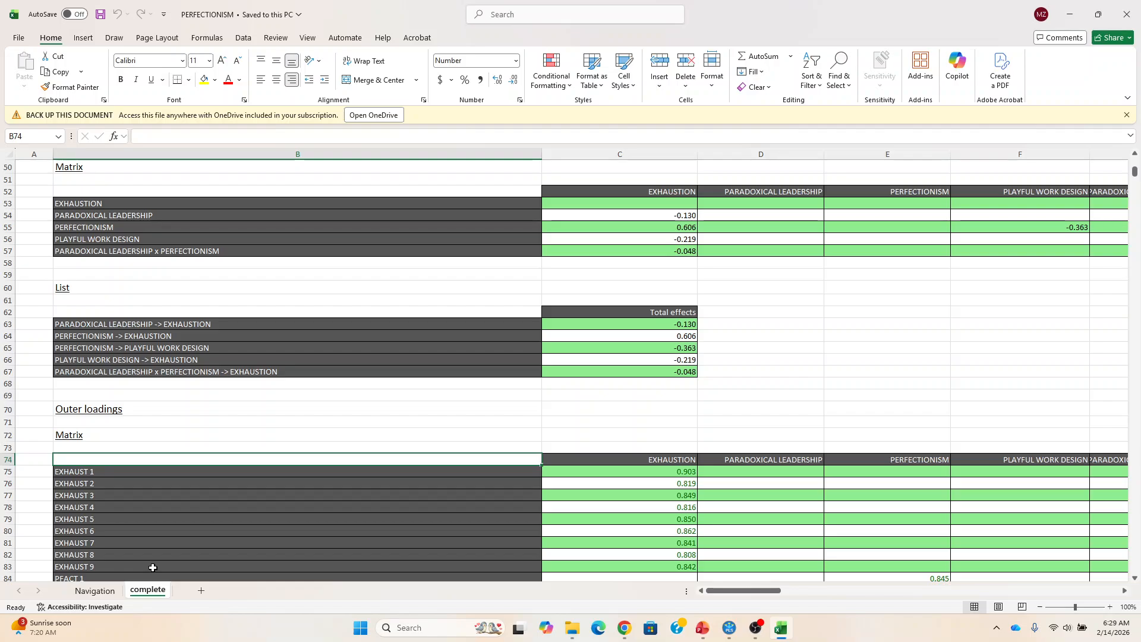
key("shift+Right")
key("shift+Right")
key("shift+Right")
key("shift+Right")
key("shift+Right")
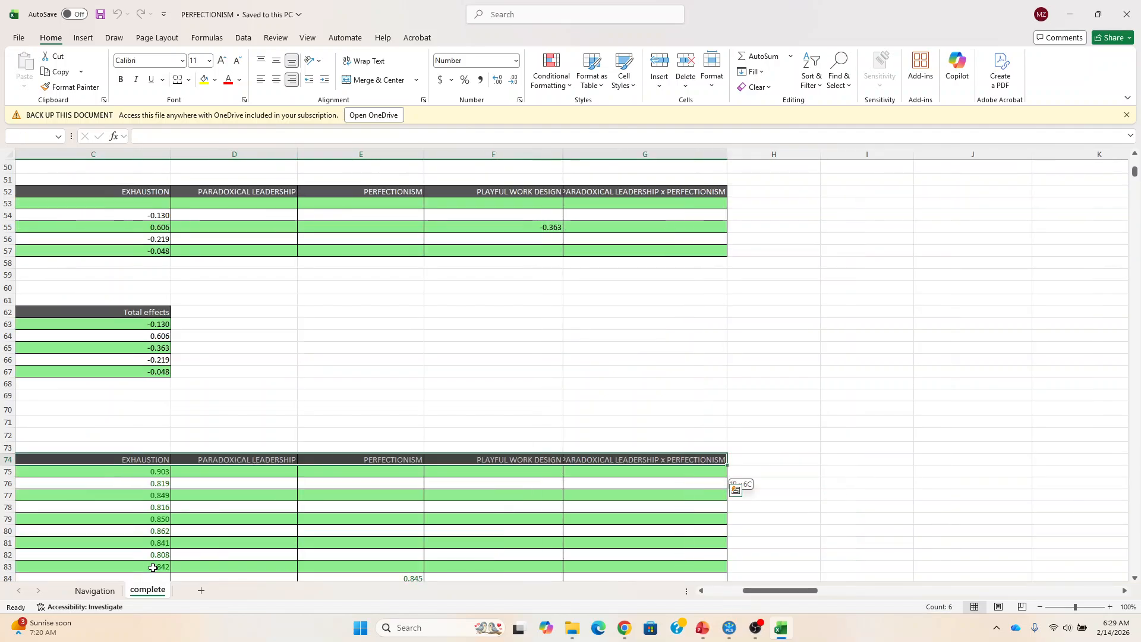
key("shift+Down")
key("shift+Down")
key("shift+Down")
key("shift+Down")
key("shift+Down")
key("shift+Down")
key("shift+Down")
key("shift+Down")
key("shift+Down")
key("shift+Down")
key("shift+Down")
key("shift+Down")
key("shift+Down")
key("shift+Down")
key("shift+Down")
key("shift+Down")
key("shift+Down")
key("shift+Down")
key("shift+Down")
key("shift+Down")
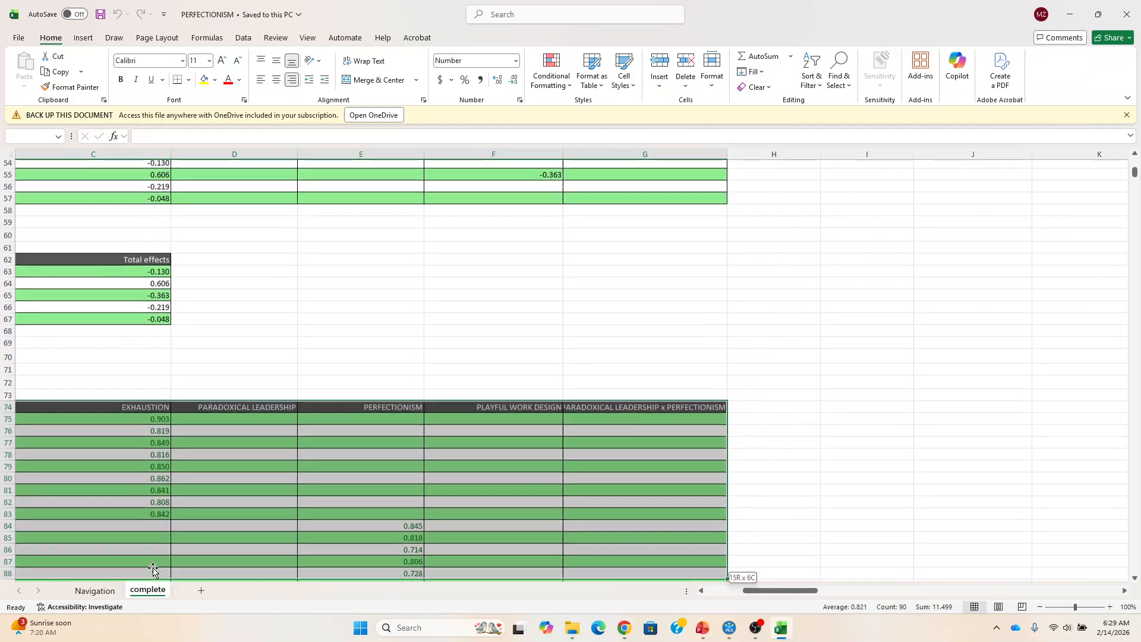
key("shift+Down")
key("shift+Down")
key("shift+Down")
key("shift+Down")
key("shift+Down")
key("shift+Down")
key("shift+Down")
key("shift+Down")
key("shift+Down")
key("shift+Down")
key("shift+Down")
key("shift+Down")
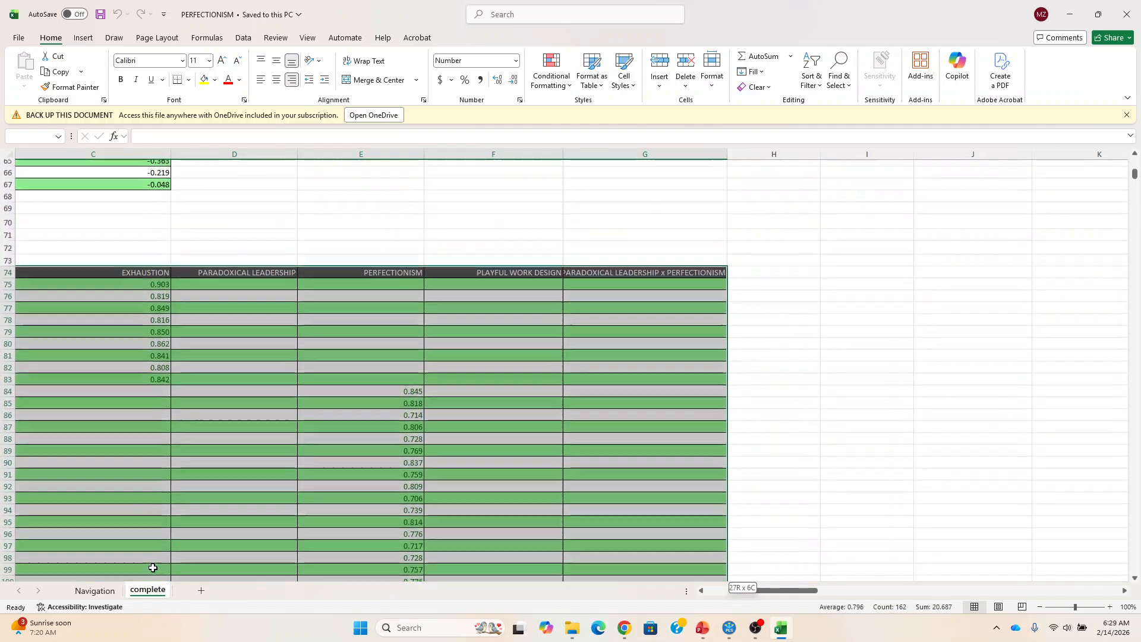
key("shift+Down")
key("shift+Down")
key("shift+Down")
key("shift+Down")
key("shift+Down")
key("shift+Down")
key("shift+Down")
key("shift+Down")
key("shift+Down")
key("shift+Down")
key("shift+Down")
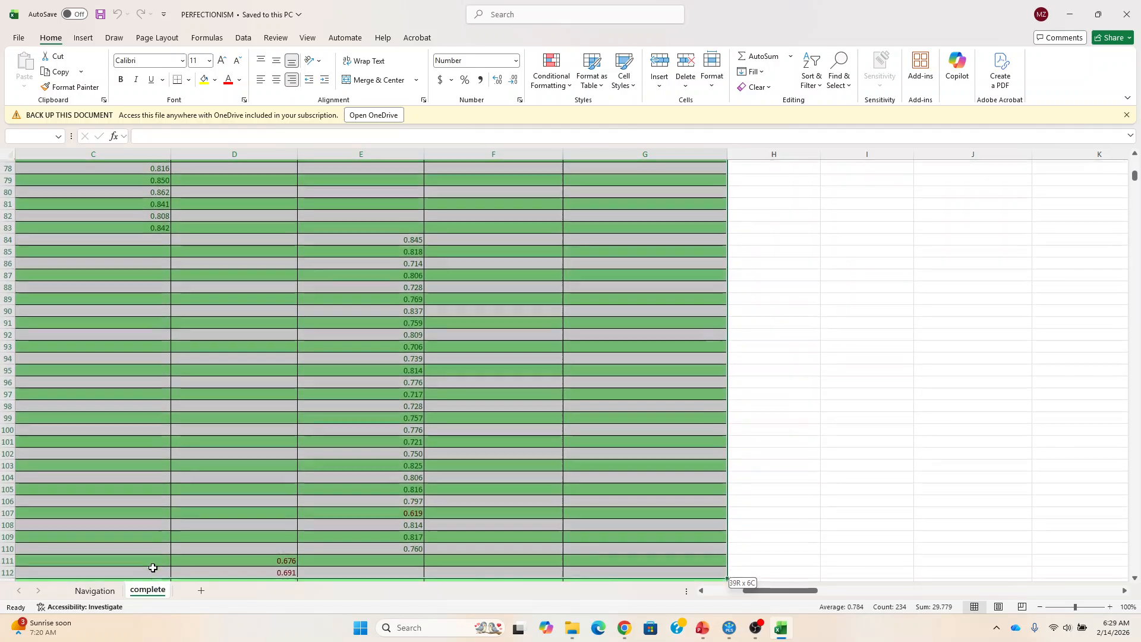
key("shift+Down")
key("shift+Down")
key("shift+Down")
key("shift+Down")
key("shift+Down")
key("shift+Down")
key("shift+Down")
key("shift+Down")
key("shift+Down")
key("shift+Down")
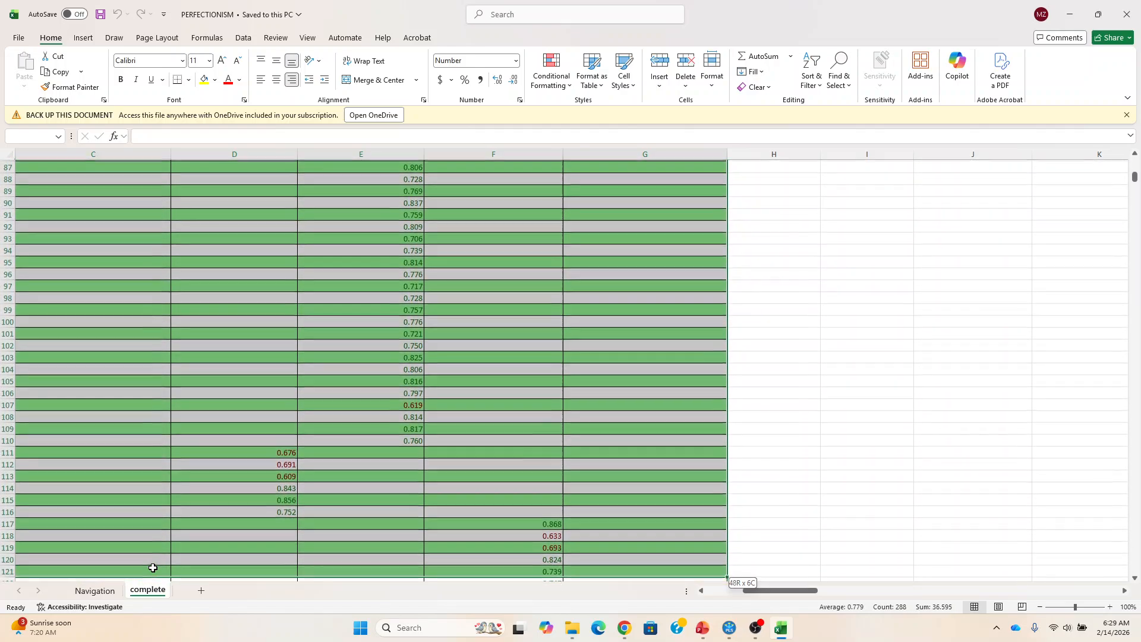
key("shift+Up")
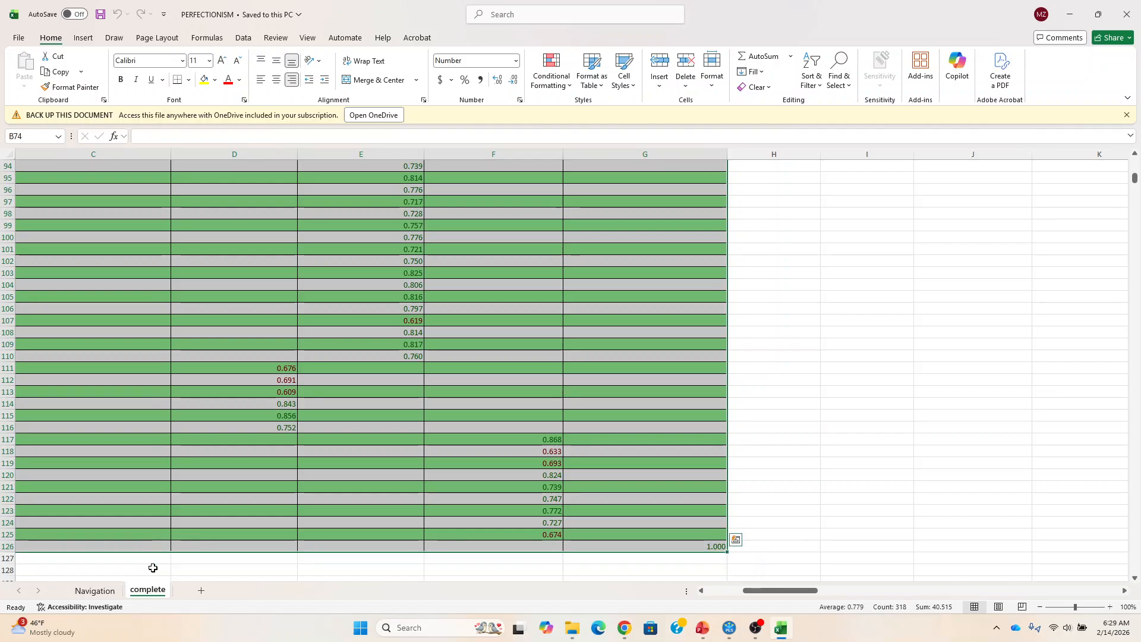
key("ctrl+c")
left_click(201, 591)
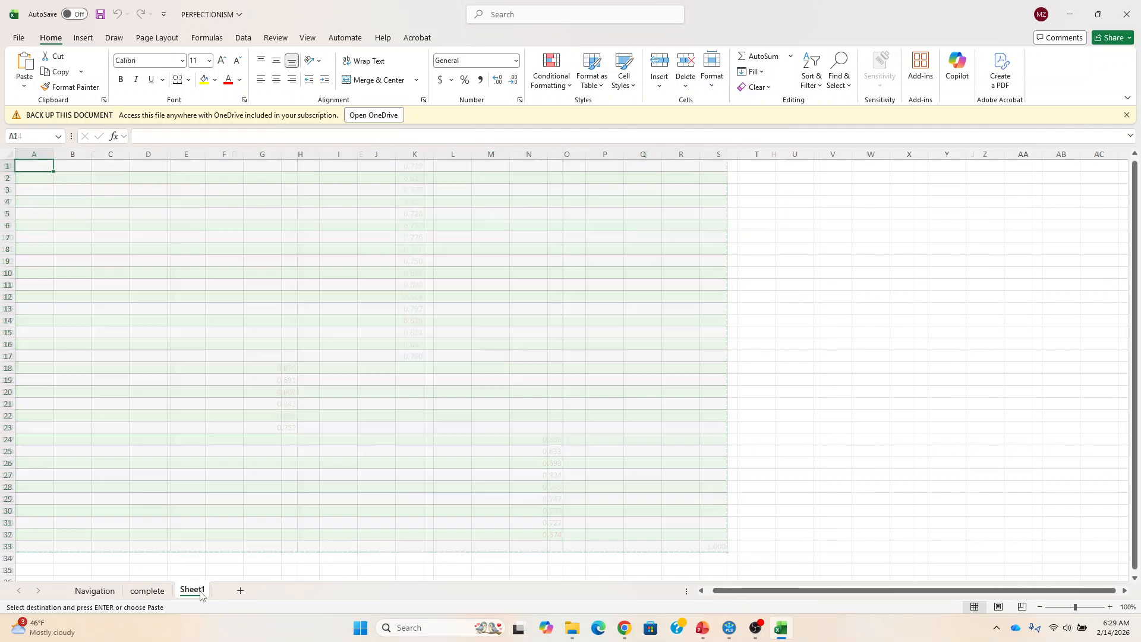
key("ctrl+v")
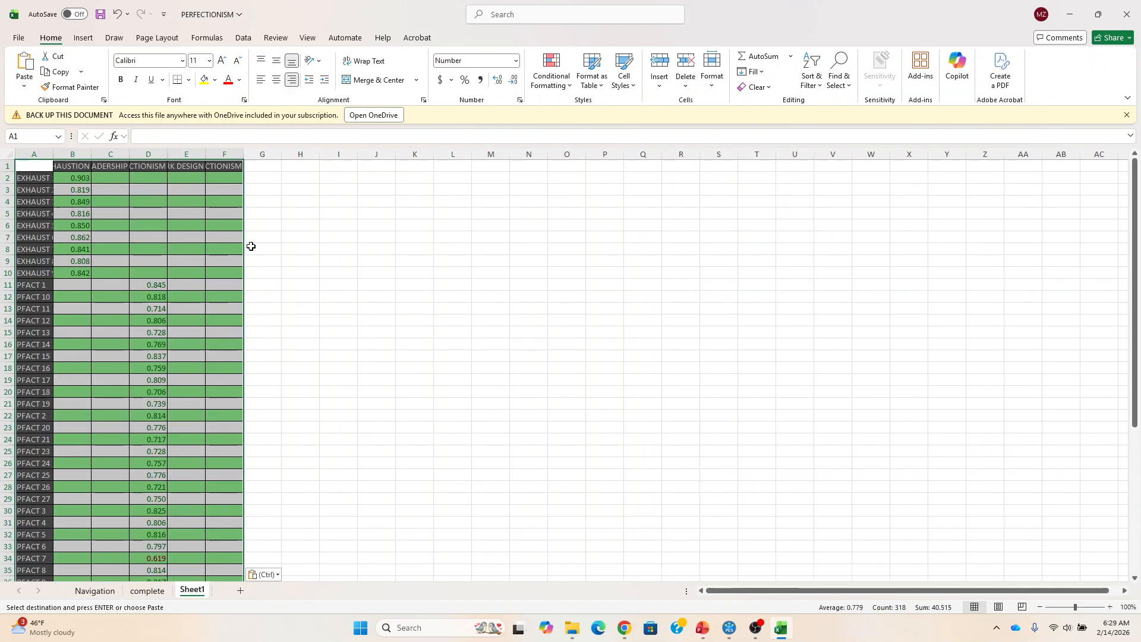
Move the PFACT loadings in D11:D37 to column B, starting at B11
left_click(160, 282)
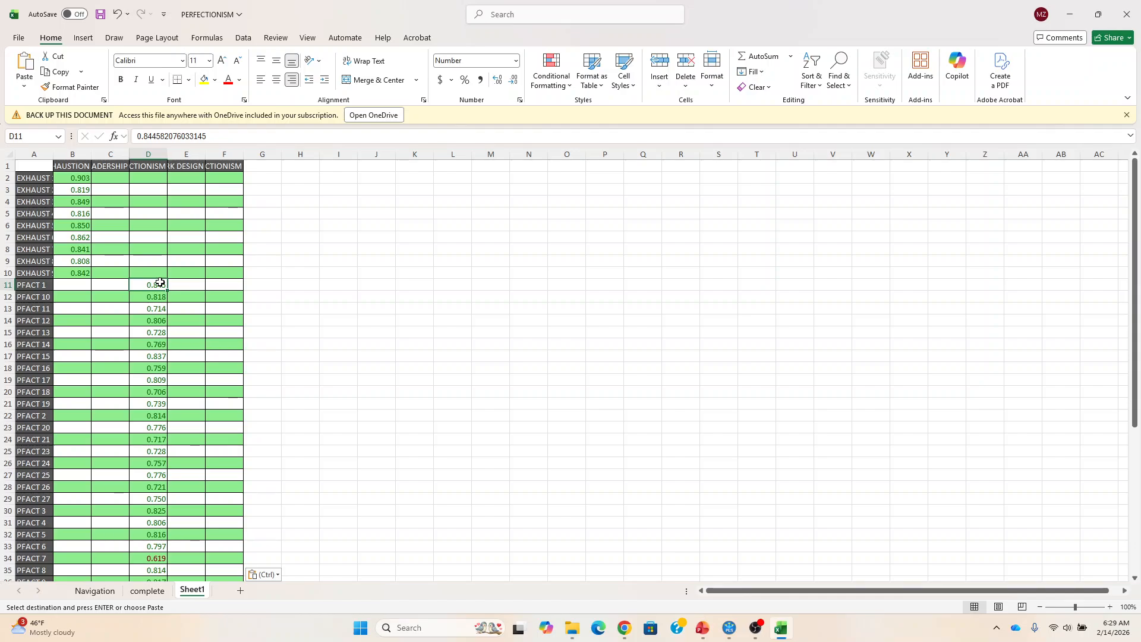
key("shift+Down")
key("shift+Down")
key("shift+Down")
key("shift+Down")
key("shift+Down")
key("shift+Down")
key("shift+Down")
key("shift+Down")
key("shift+Down")
key("shift+Down")
key("shift+Down")
key("shift+Down")
key("shift+Down")
key("shift+Down")
key("shift+Down")
key("shift+Down")
key("shift+Down")
key("shift+Down")
key("shift+Down")
key("shift+Down")
key("shift+Down")
key("shift+Down")
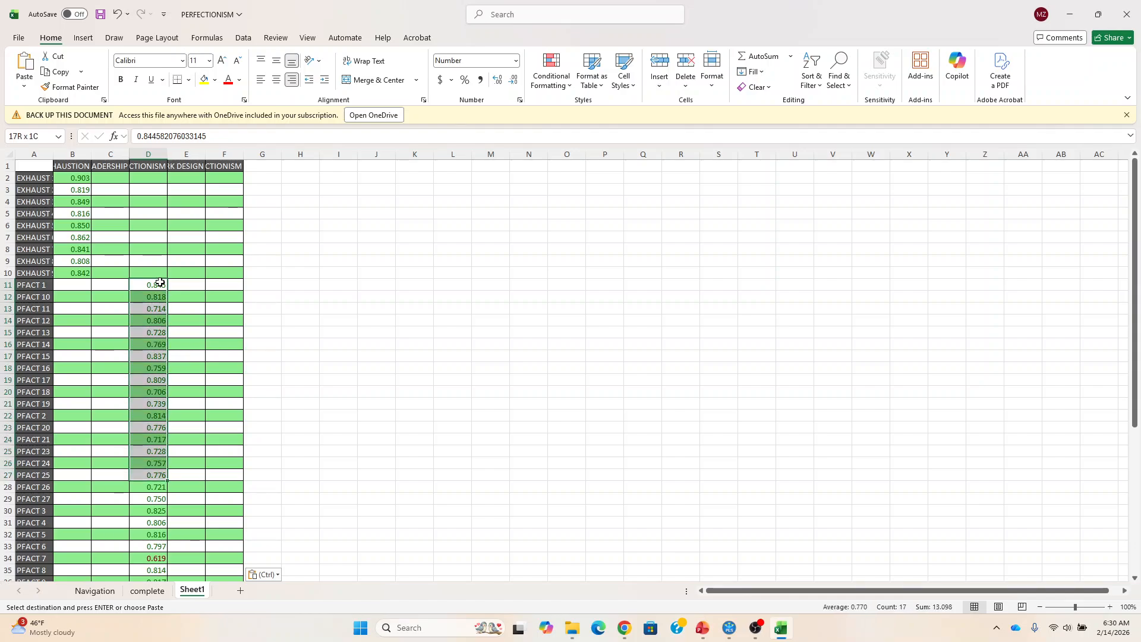
key("shift+Down")
key("shift+Down")
key("shift+Down")
key("shift+Down")
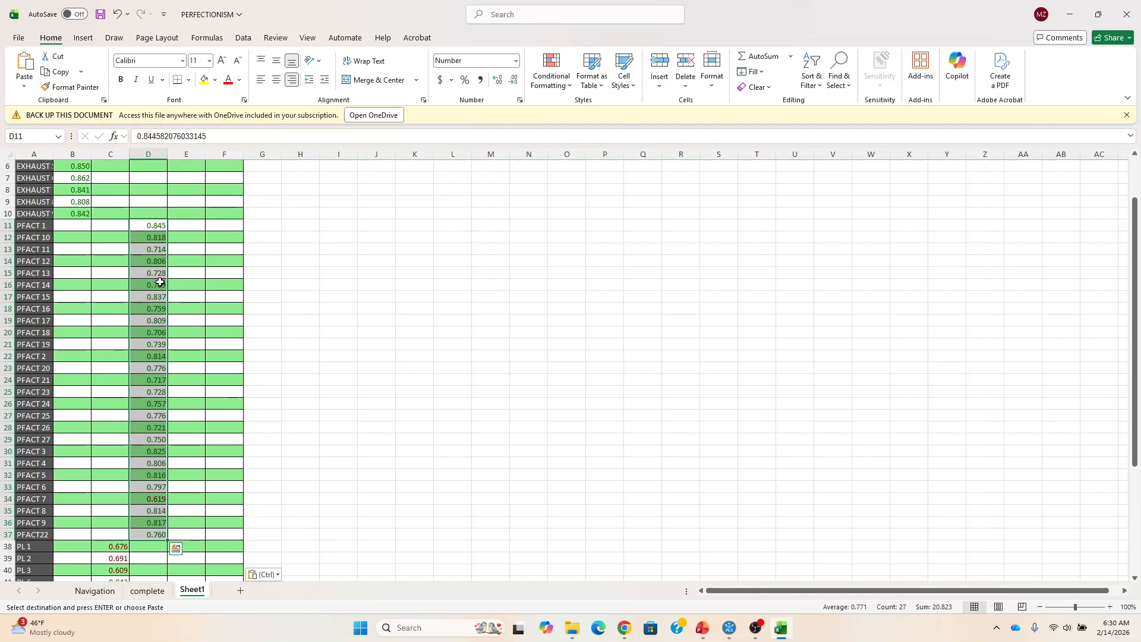
key("ctrl+c")
left_click(79, 229)
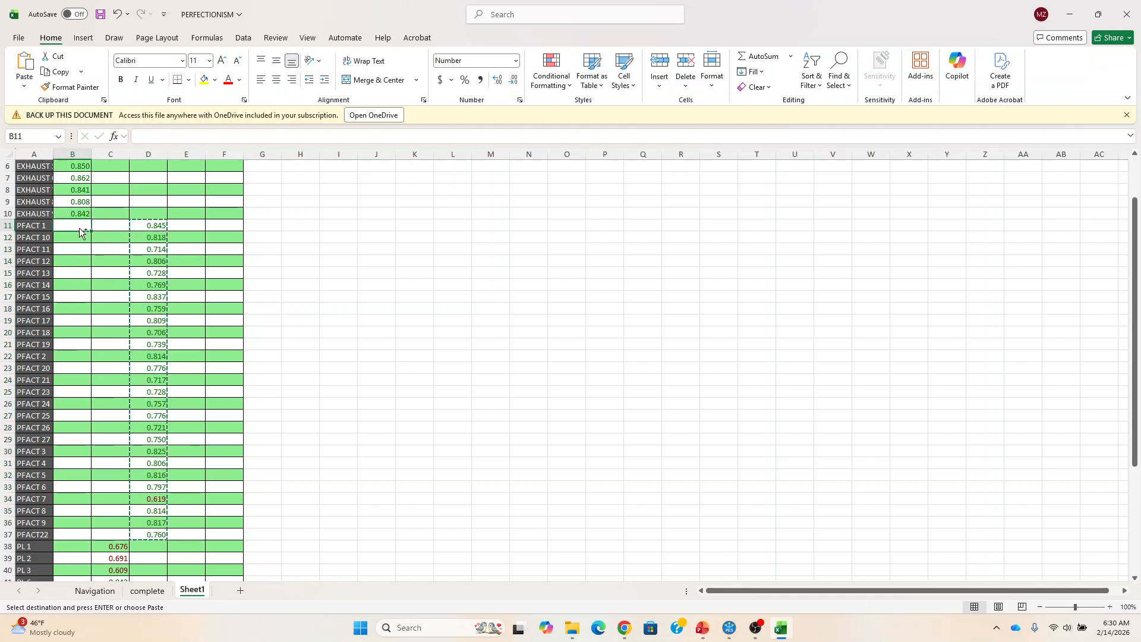
key("ctrl+v")
Move the PL loadings in C38:C43 to column B, starting at B38
left_click(114, 543)
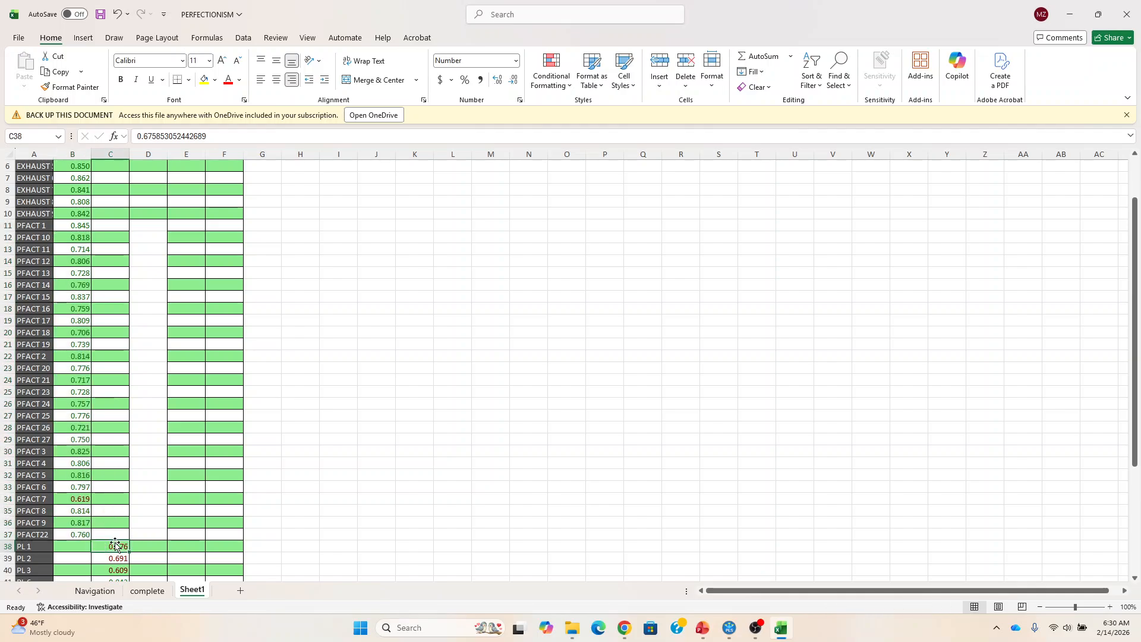
key("shift+Down")
key("shift+Down")
key("shift+Down")
key("shift+Down")
key("shift+Down")
scroll(115, 543, "down", 1)
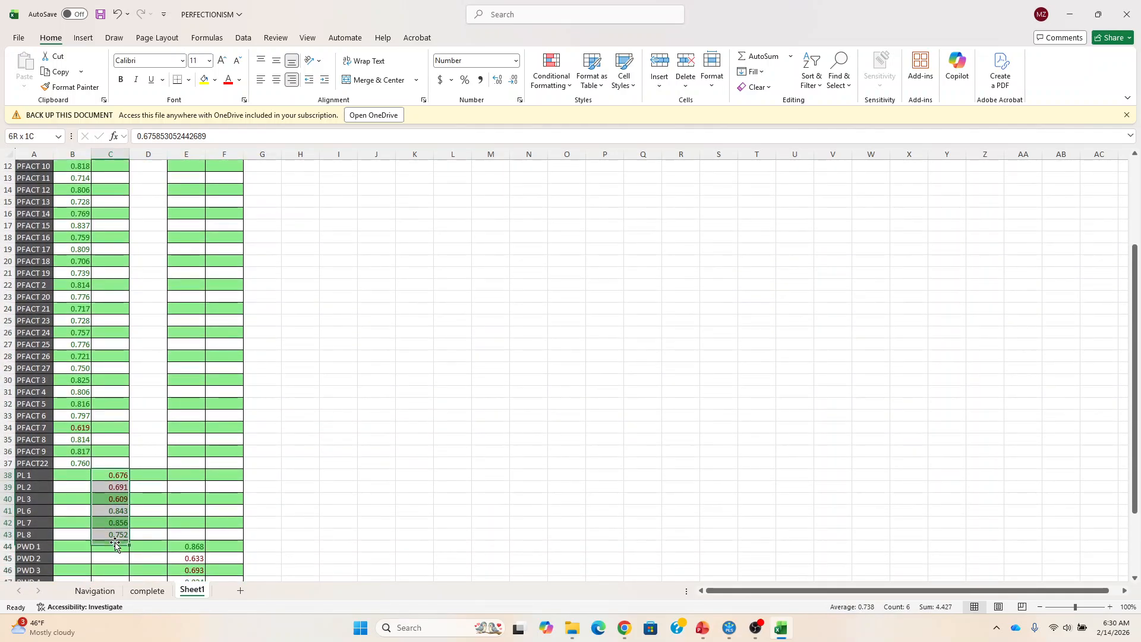
key("ctrl+c")
left_click(88, 475)
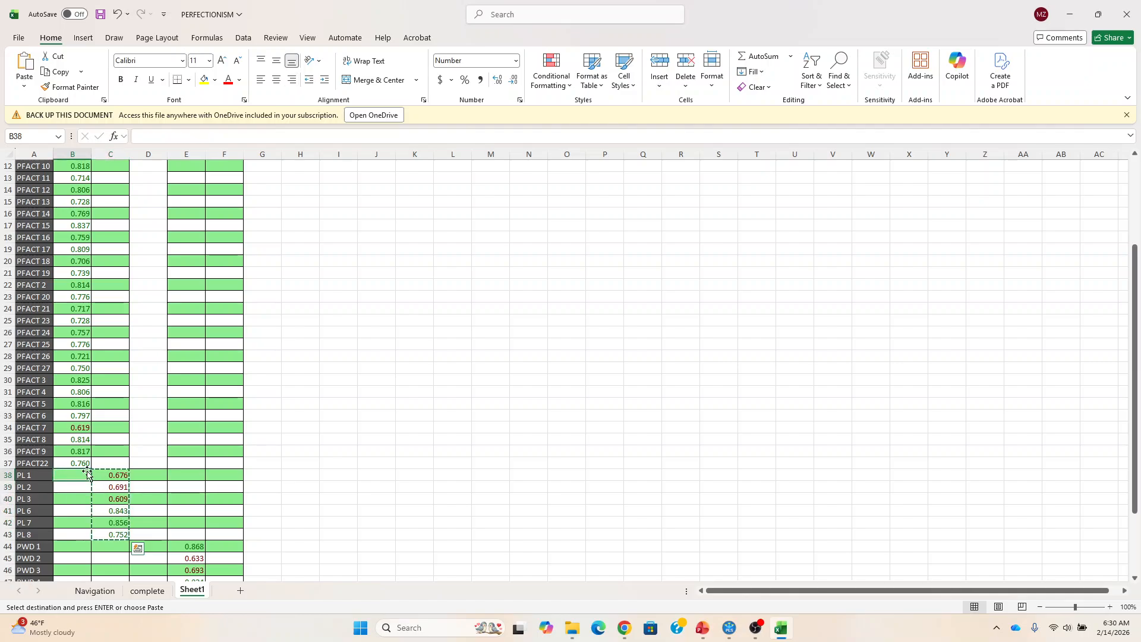
key("ctrl+v")
Move the PWD loadings in E44:E52 to column B, starting at B44
left_click(191, 544)
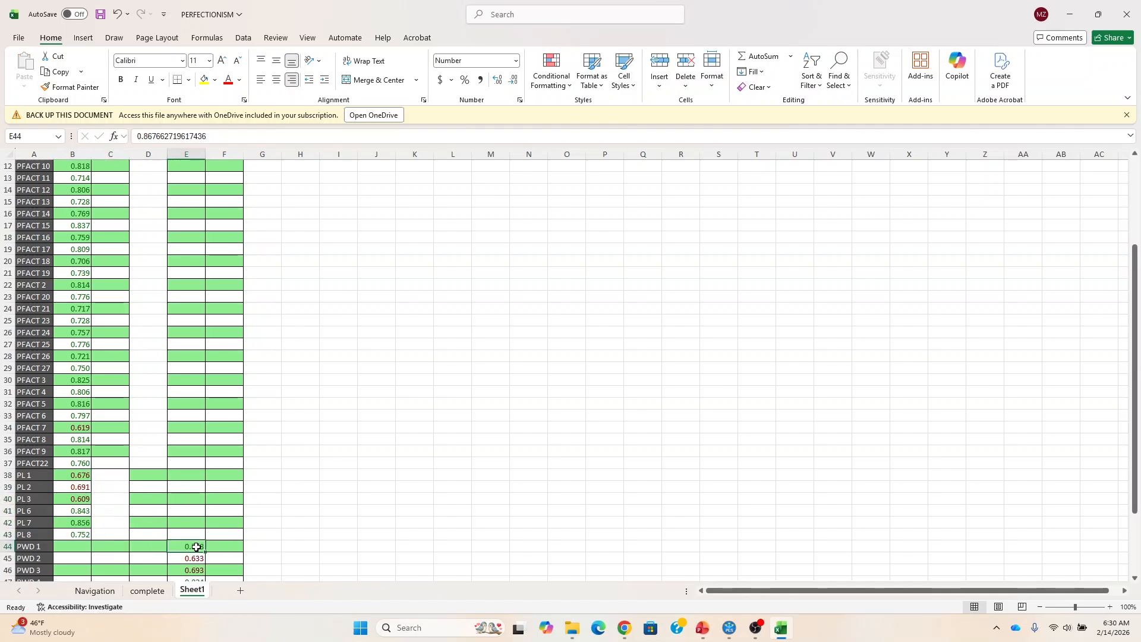
key("shift+Down")
key("shift+Down")
key("shift+Down")
key("shift+Down")
key("shift+Down")
scroll(196, 547, "down", 2)
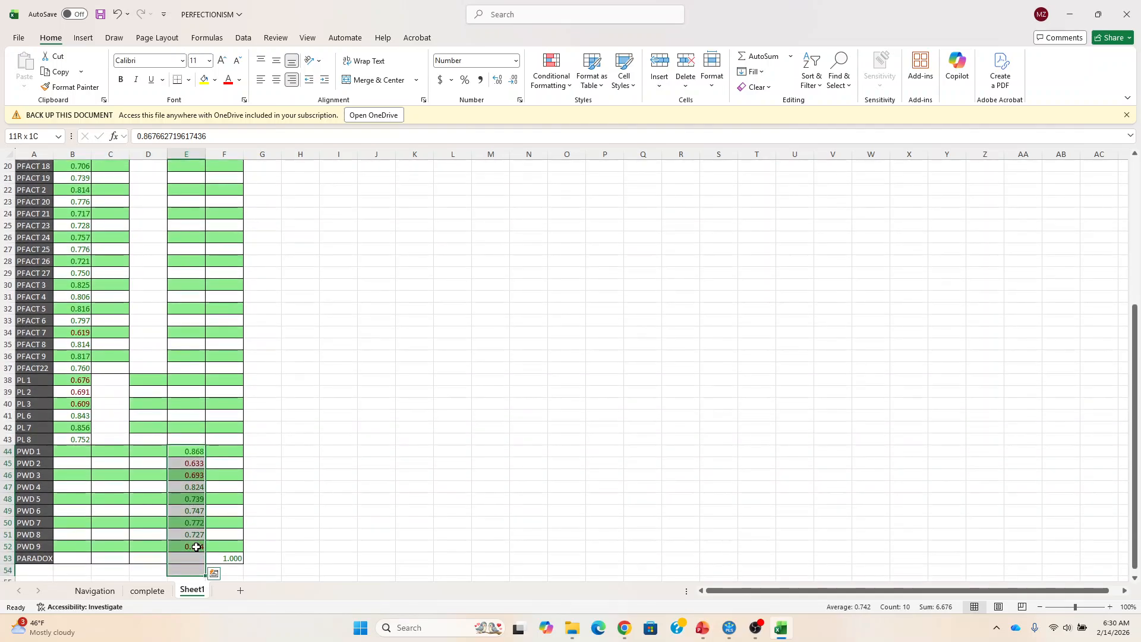
left_click(197, 547, "shift")
key("ctrl+c")
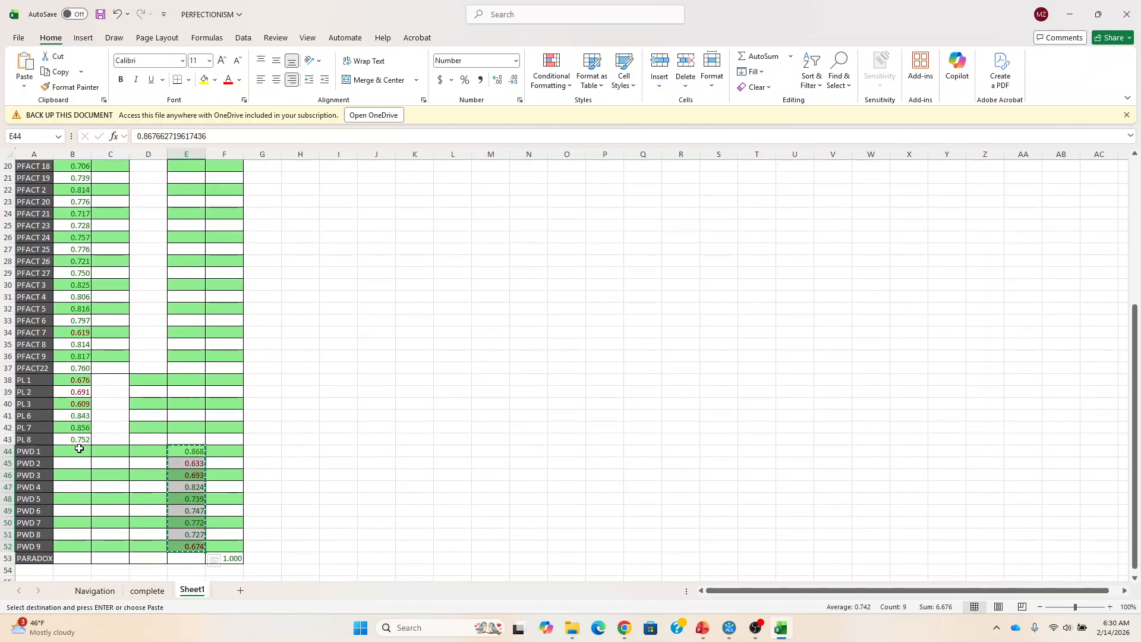
left_click(80, 451)
key("ctrl+v")
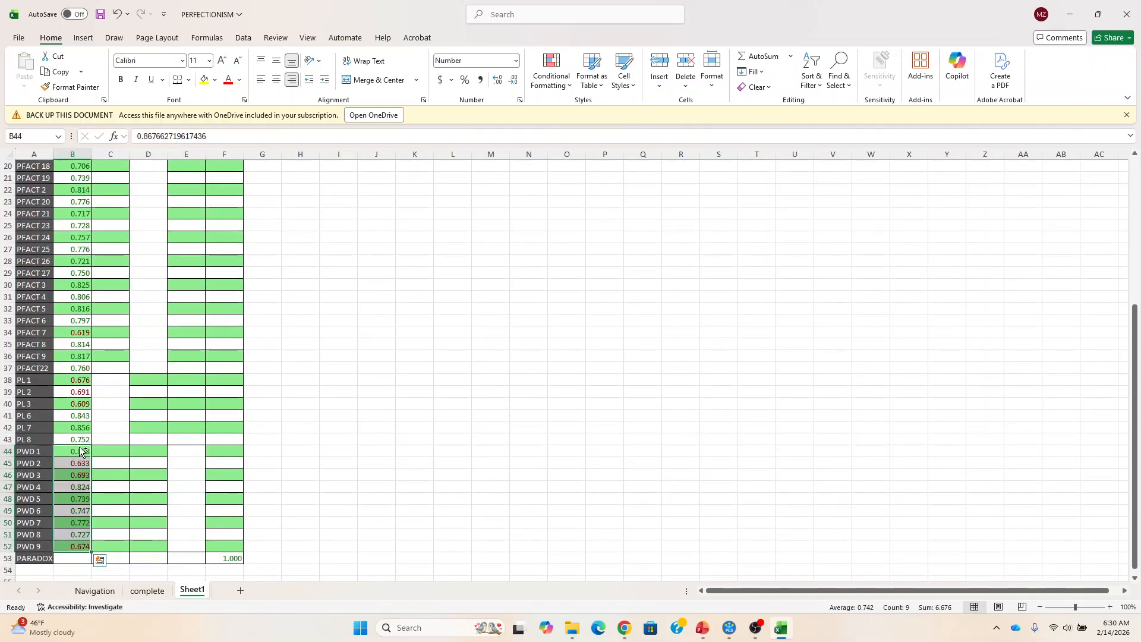
Delete row 53, which holds the PARADOXICAL LEADERSHIP x PERFECTIONISM interaction term
left_click(6, 559)
right_click(6, 558)
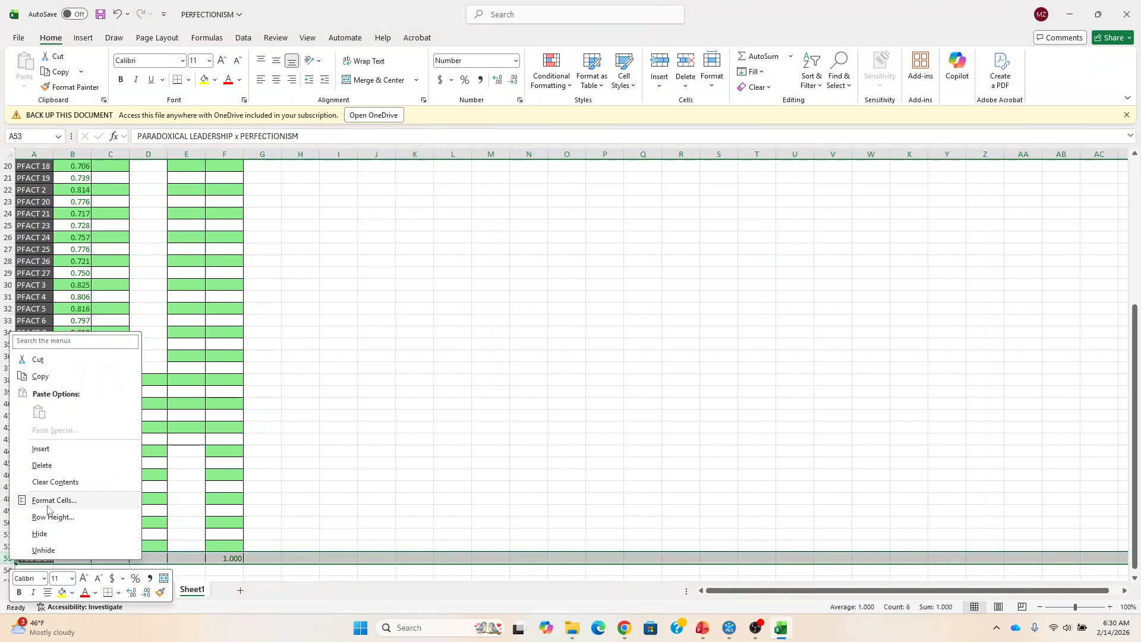
left_click(57, 468)
left_click(372, 416)
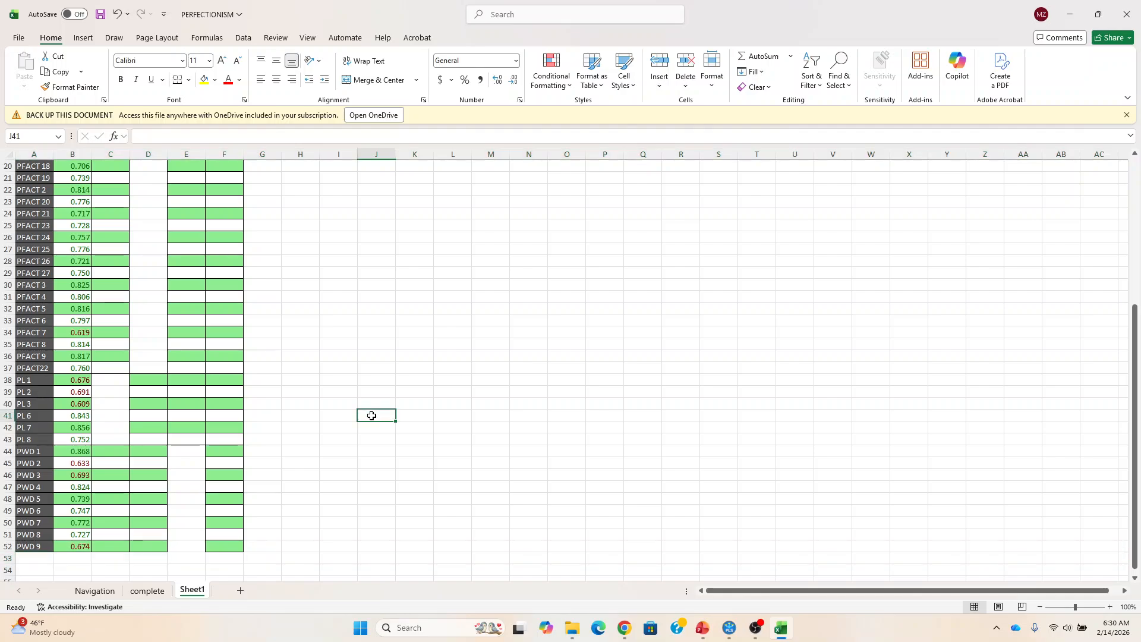
Set the fill of columns A to F to white and their font color to Automatic
key("Up")
key("Up")
key("Up")
key("Up")
key("Up")
key("Up")
key("Up")
key("Up")
key("Up")
key("Up")
key("Up")
key("Up")
key("Up")
key("Up")
key("Up")
key("Up")
key("Up")
key("Up")
key("Up")
key("Up")
key("Up")
key("Up")
key("Up")
key("Up")
key("Up")
key("Up")
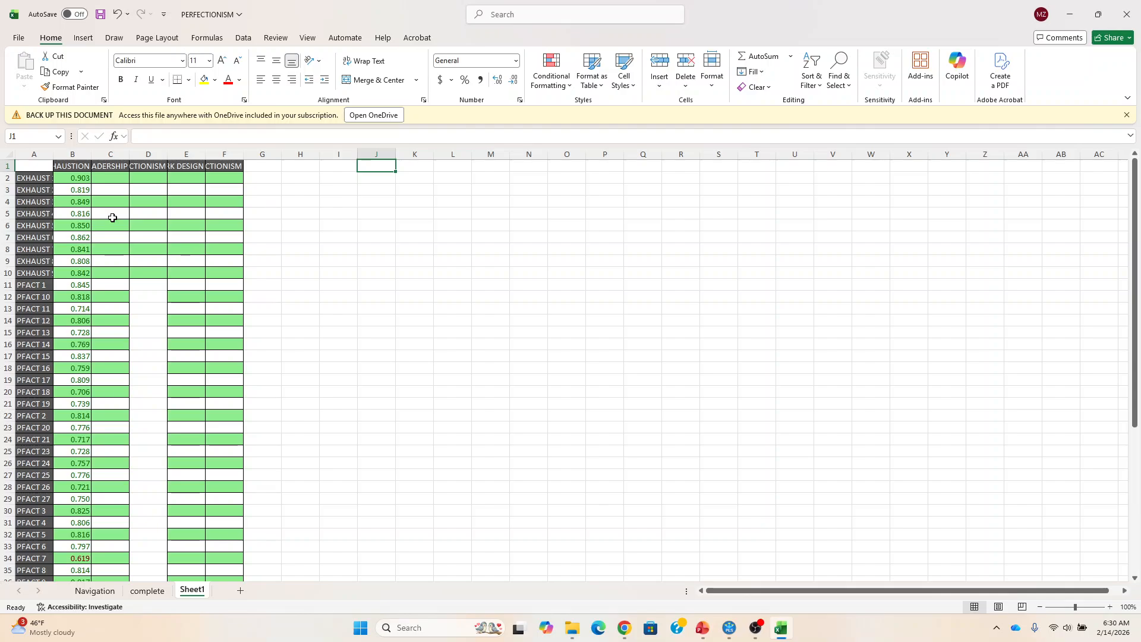
left_click(75, 153)
left_click_drag(42, 155, 224, 155)
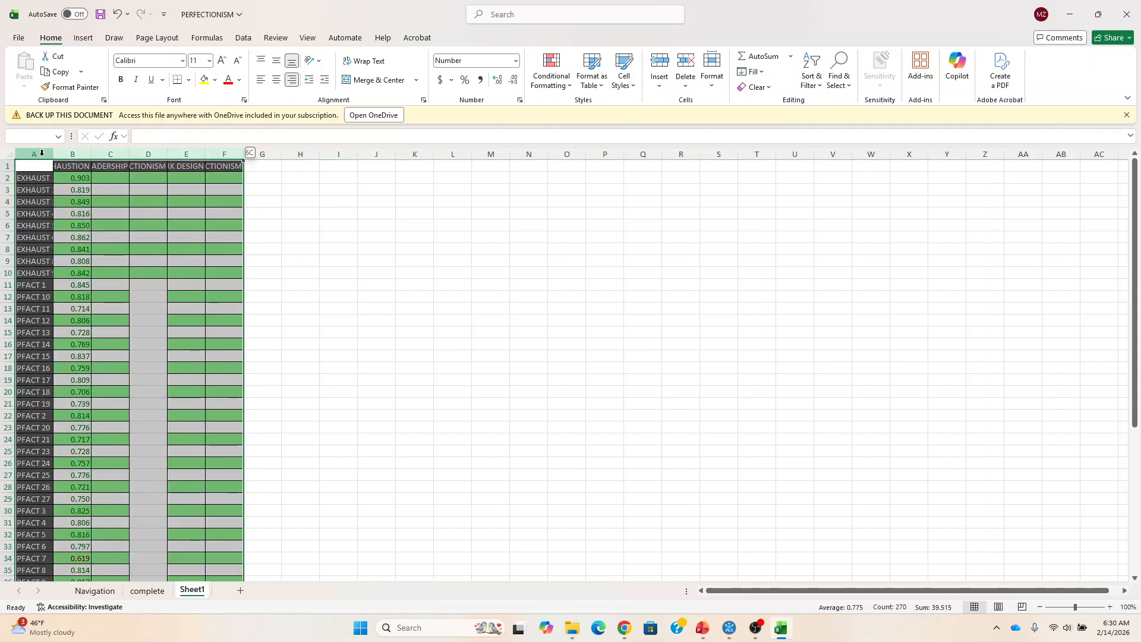
left_click(215, 80)
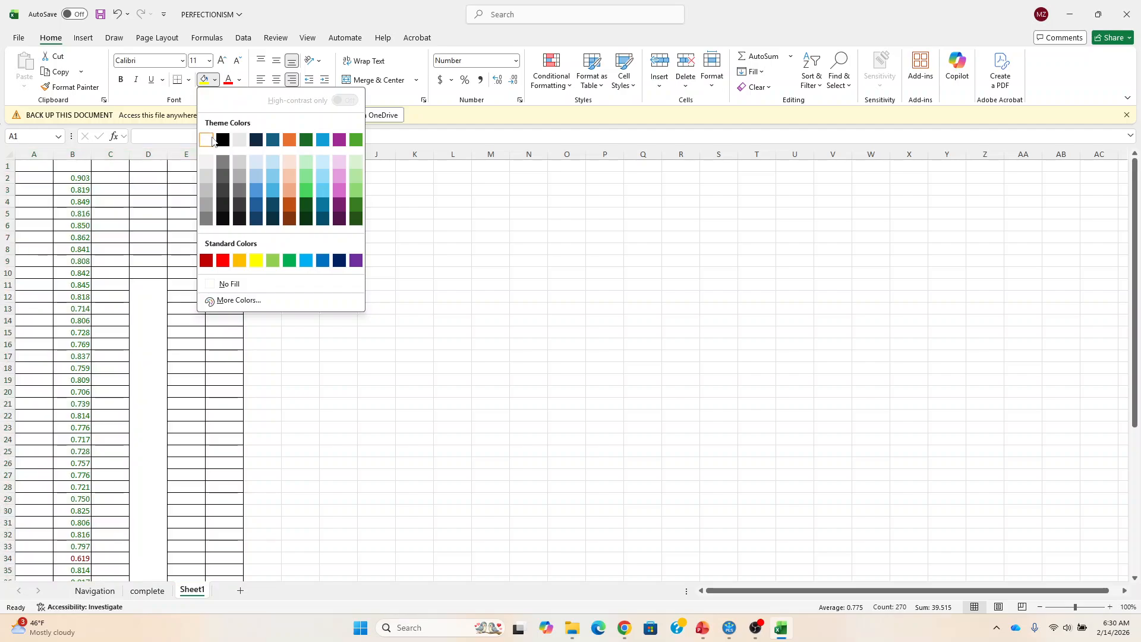
left_click(206, 140)
left_click(240, 81)
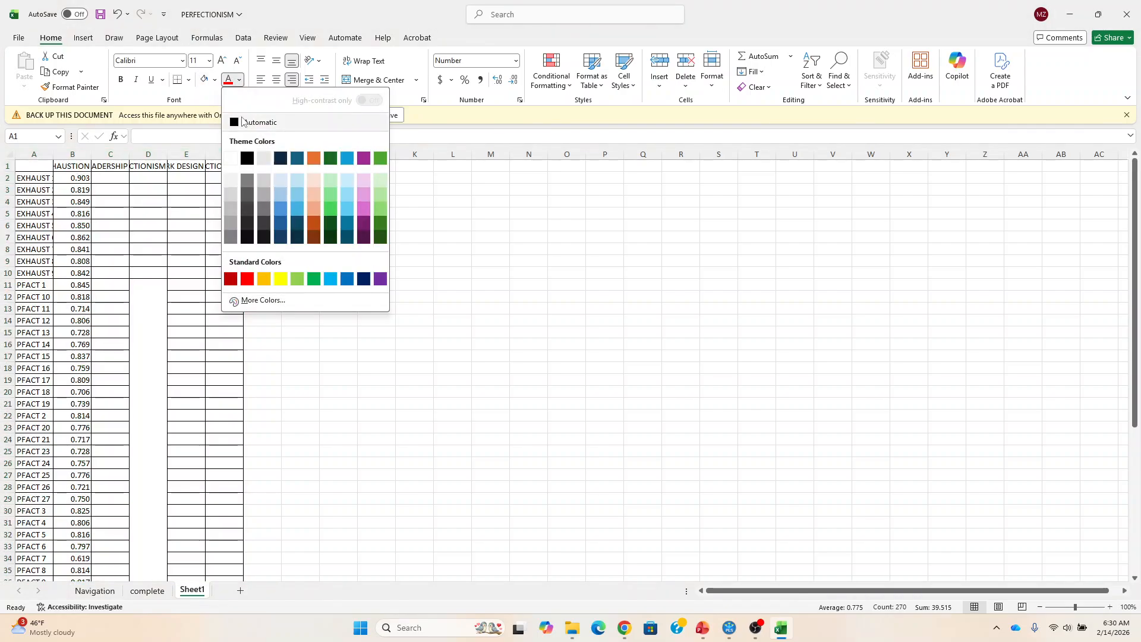
left_click(238, 123)
key("Down")
key("Down")
key("Down")
key("Down")
key("Down")
key("Down")
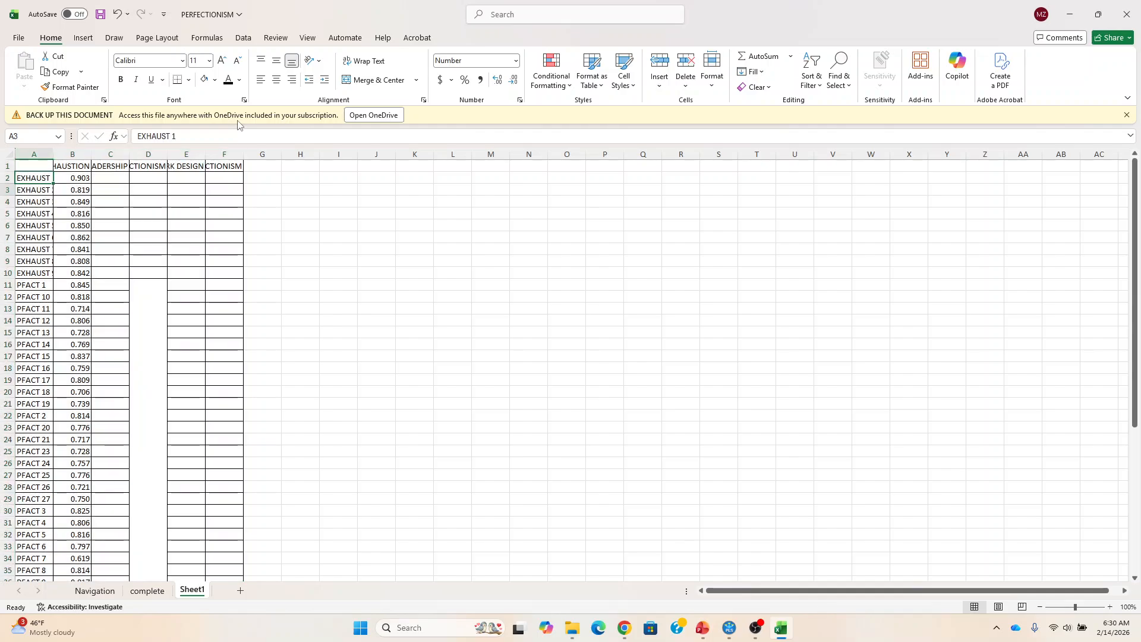
left_click(333, 246)
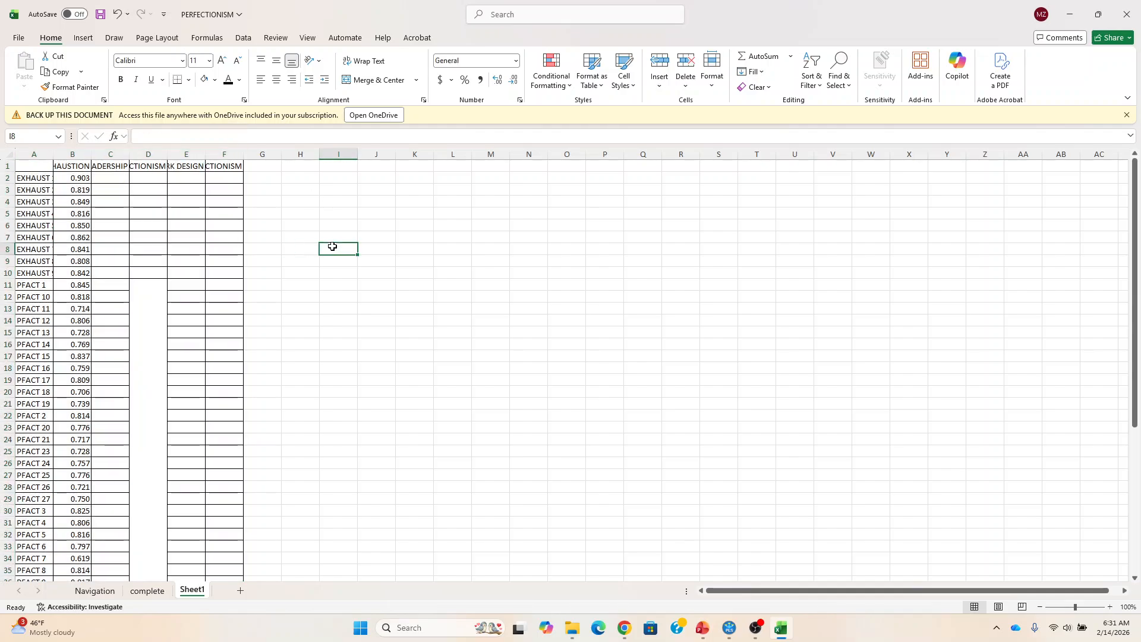
key("Down")
key("Down")
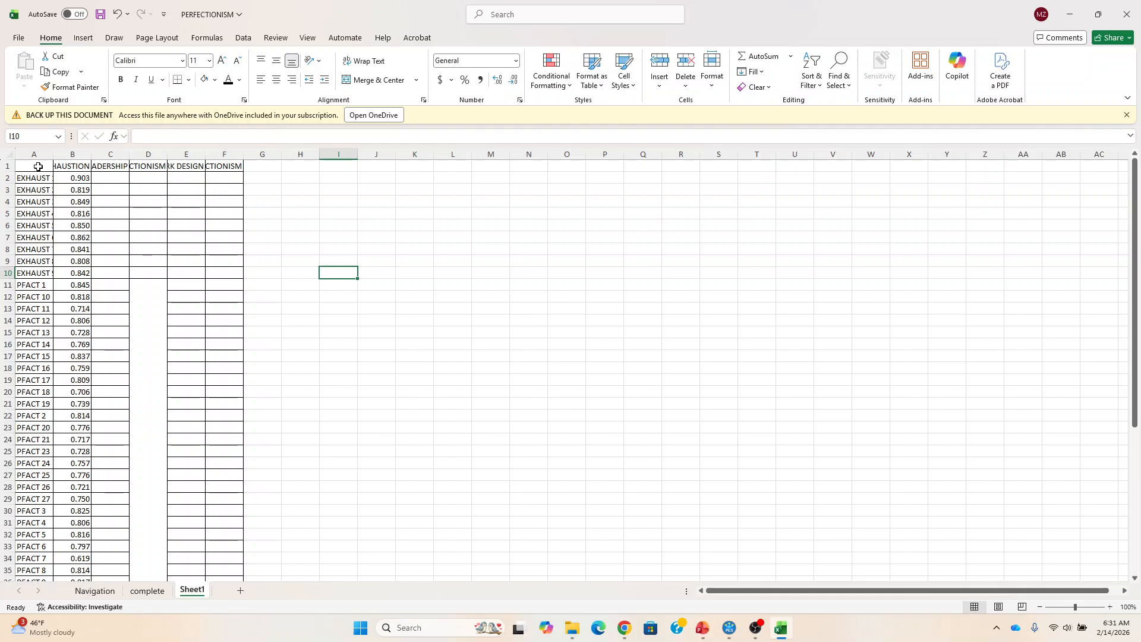
Clear the contents of row 1 and enter the headers ITEM in A1 and LOADING in B1
left_click(7, 167)
key("Delete")
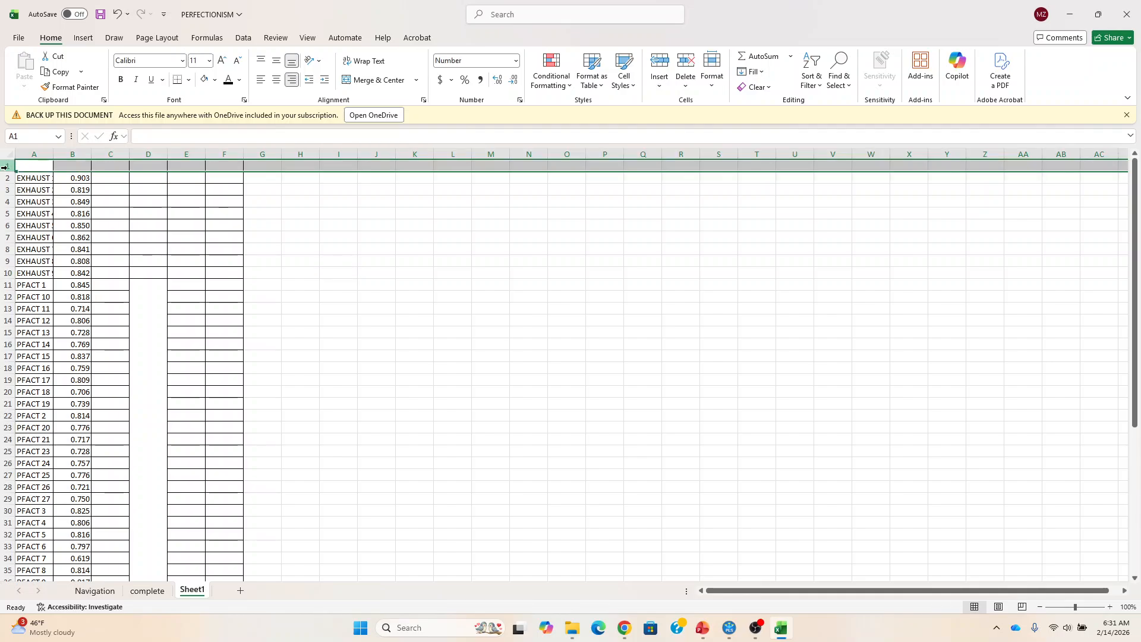
left_click(36, 164)
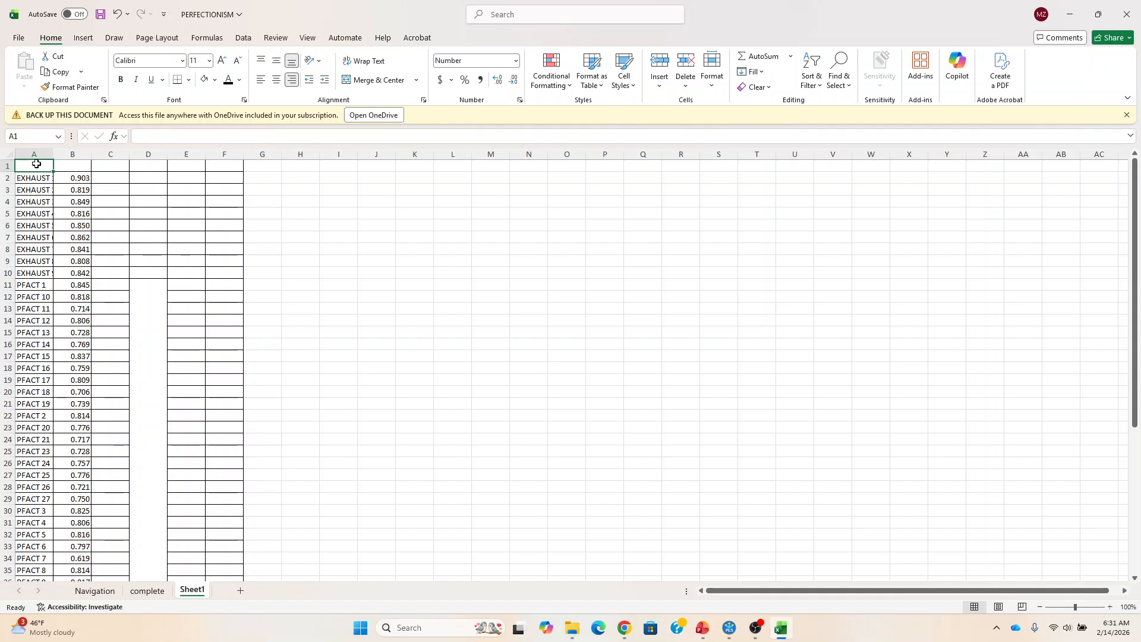
type("iten")
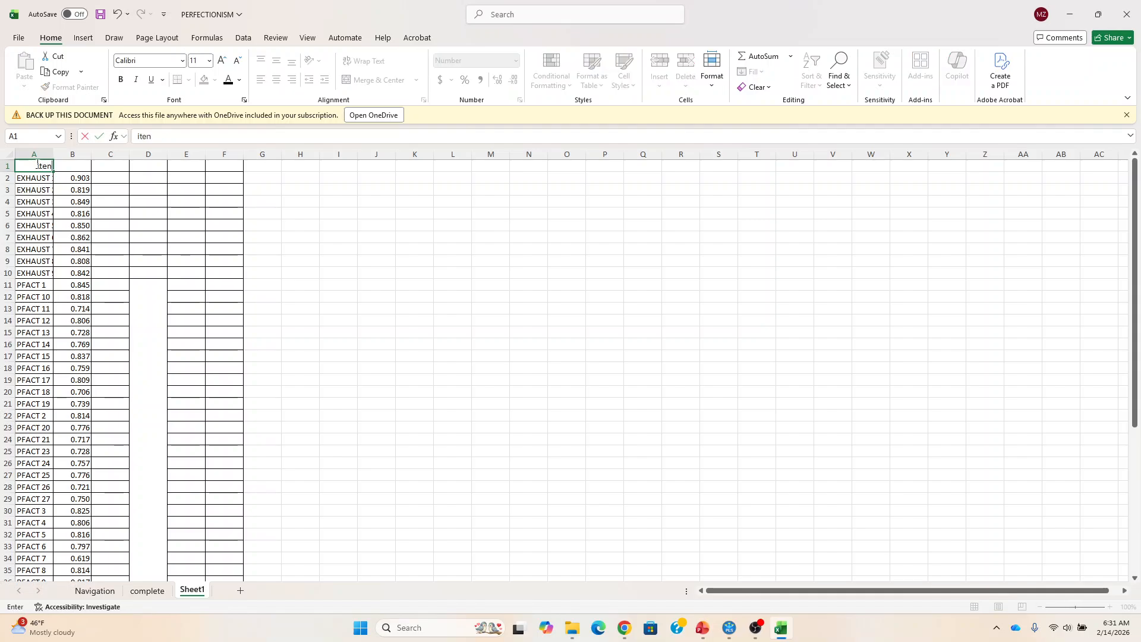
key("BackSpace")
type("ITEM")
key("Tab")
type("LO")
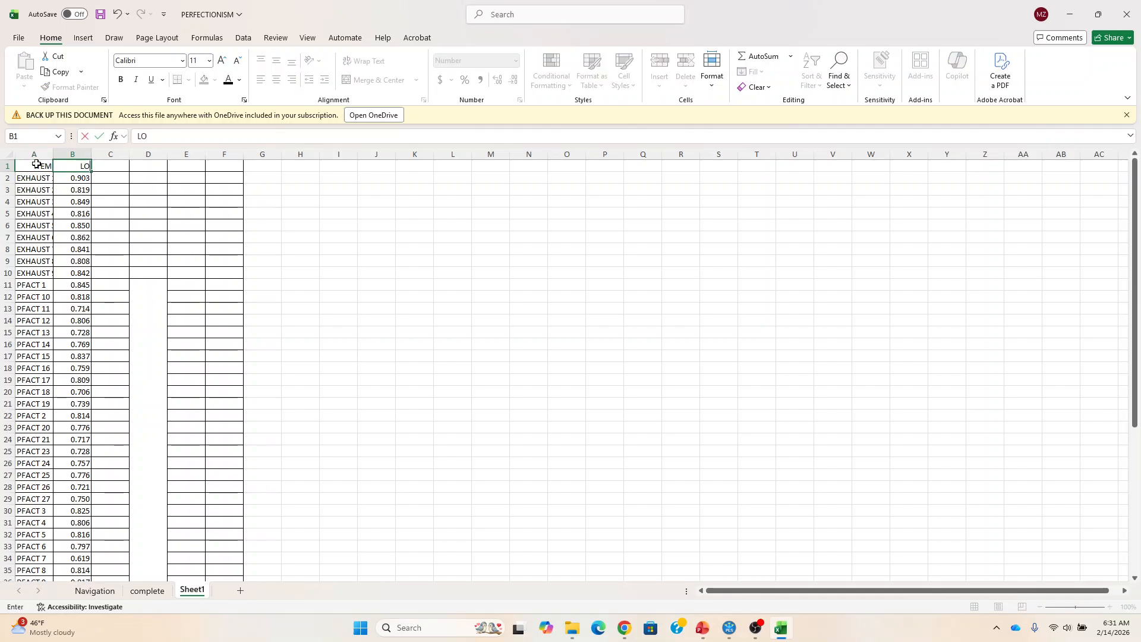
type("ADING")
key("Tab")
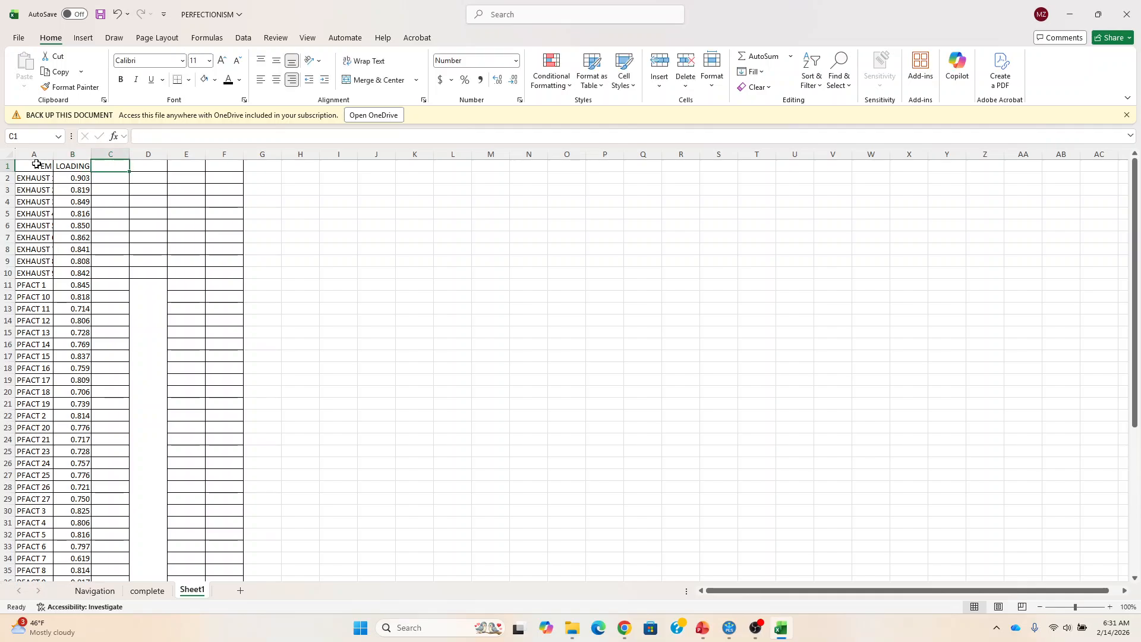
type("CR")
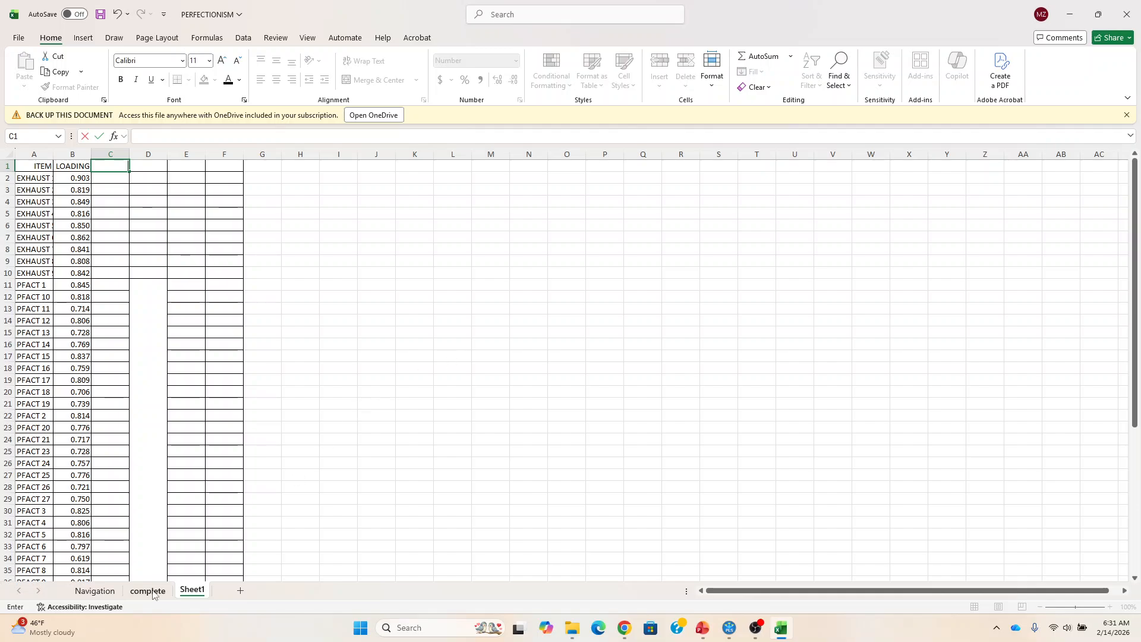
Copy the construct reliability and validity overview table (B1413:F1417) from the complete sheet into Sheet1 at S25
left_click(96, 590)
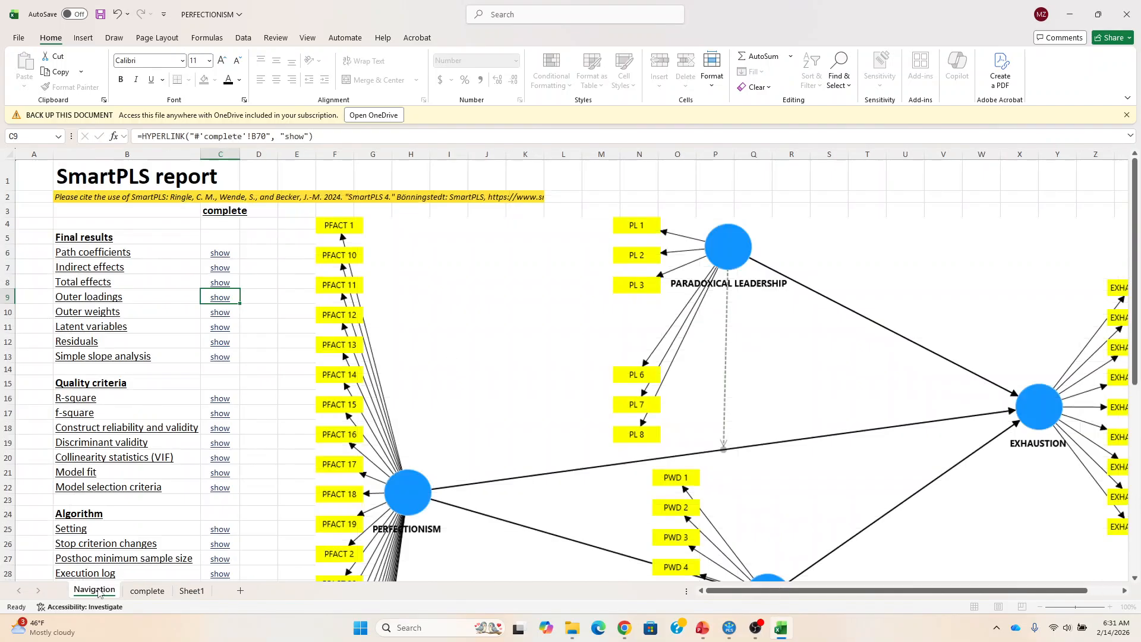
left_click(220, 429)
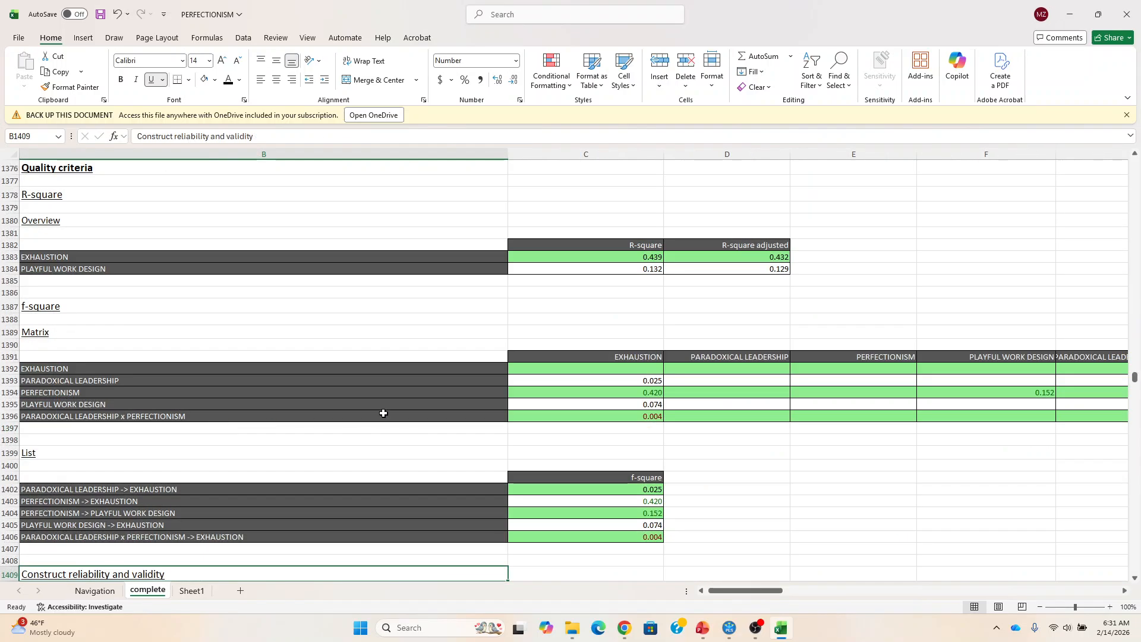
left_click(150, 567)
key("Down")
key("Down")
key("Down")
key("Down")
key("Down")
key("Down")
key("Down")
key("Down")
key("Down")
key("Down")
key("Down")
key("Down")
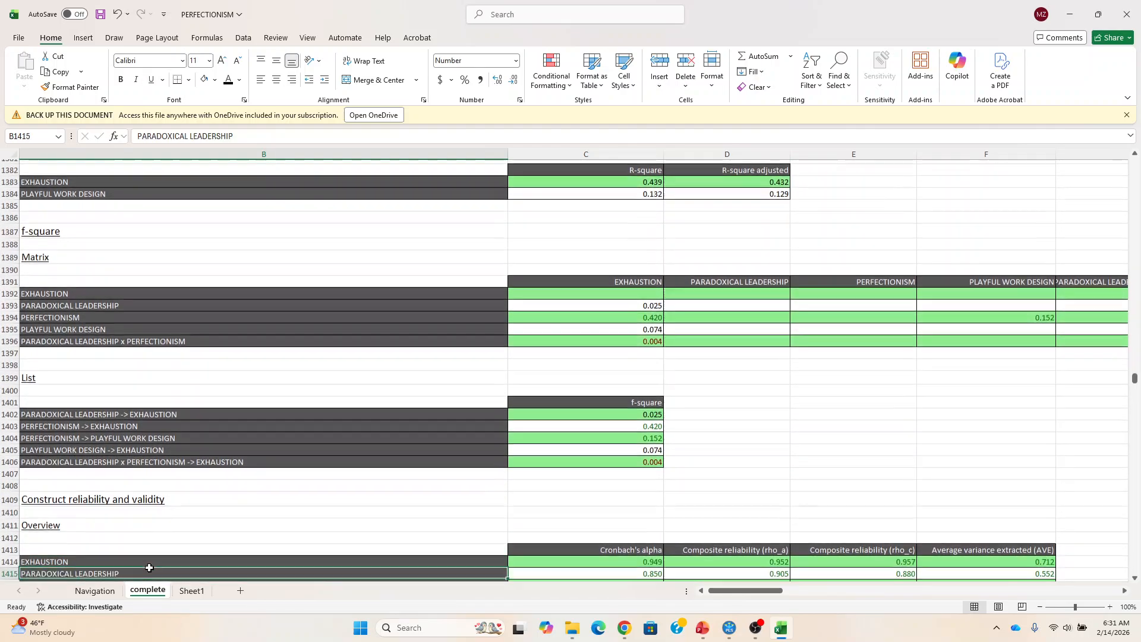
key("Down")
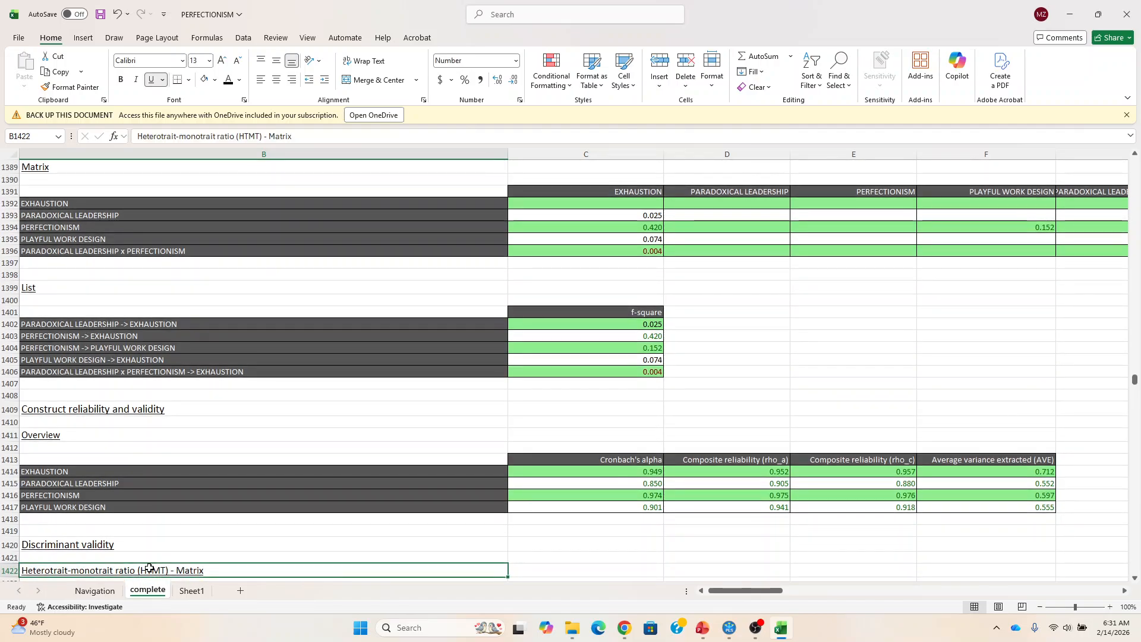
left_click(137, 460)
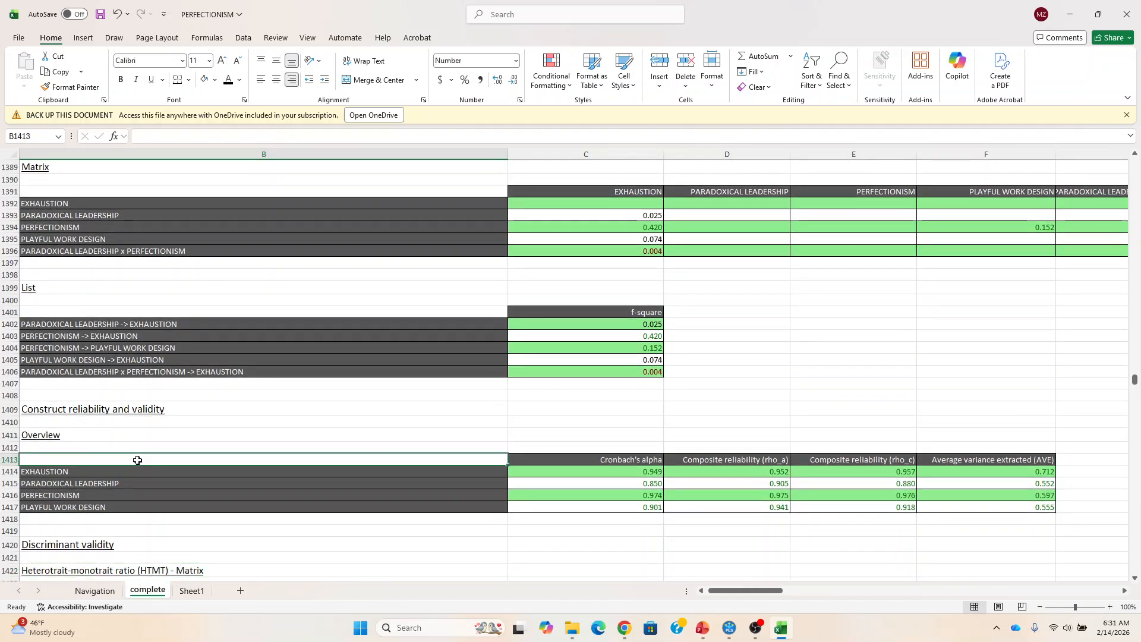
key("shift+Down")
key("shift+Down")
key("shift+Down")
key("shift+Down")
key("shift+Right")
key("shift+Right")
key("shift+Right")
key("shift+Right")
key("shift+Right")
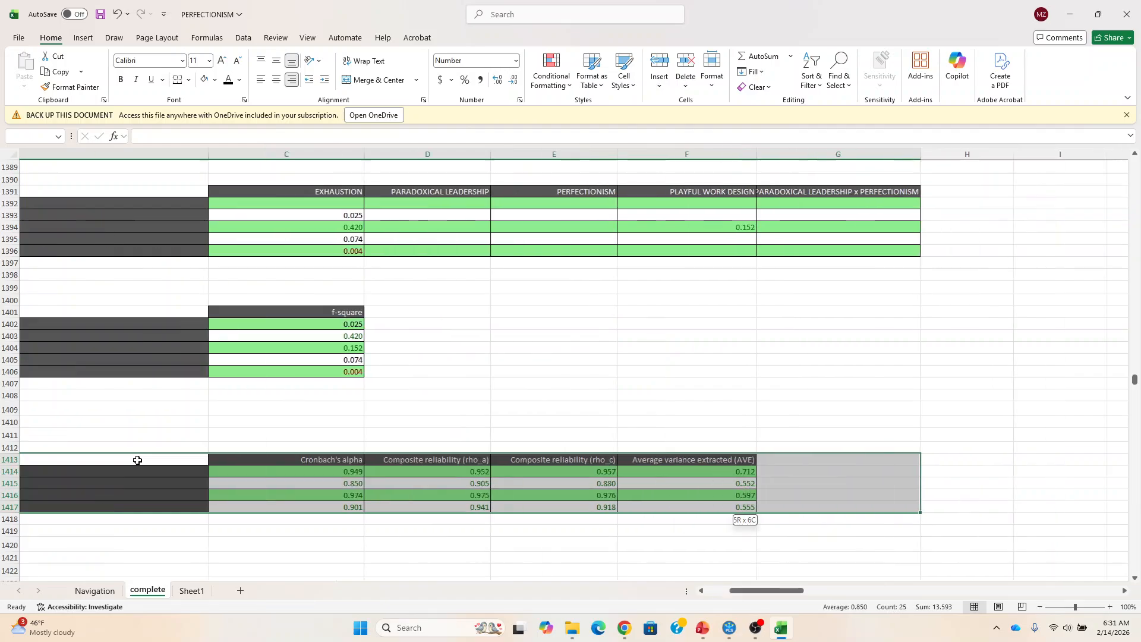
key("shift+Left")
key("shift+Left")
key("shift+Right")
key("ctrl+c")
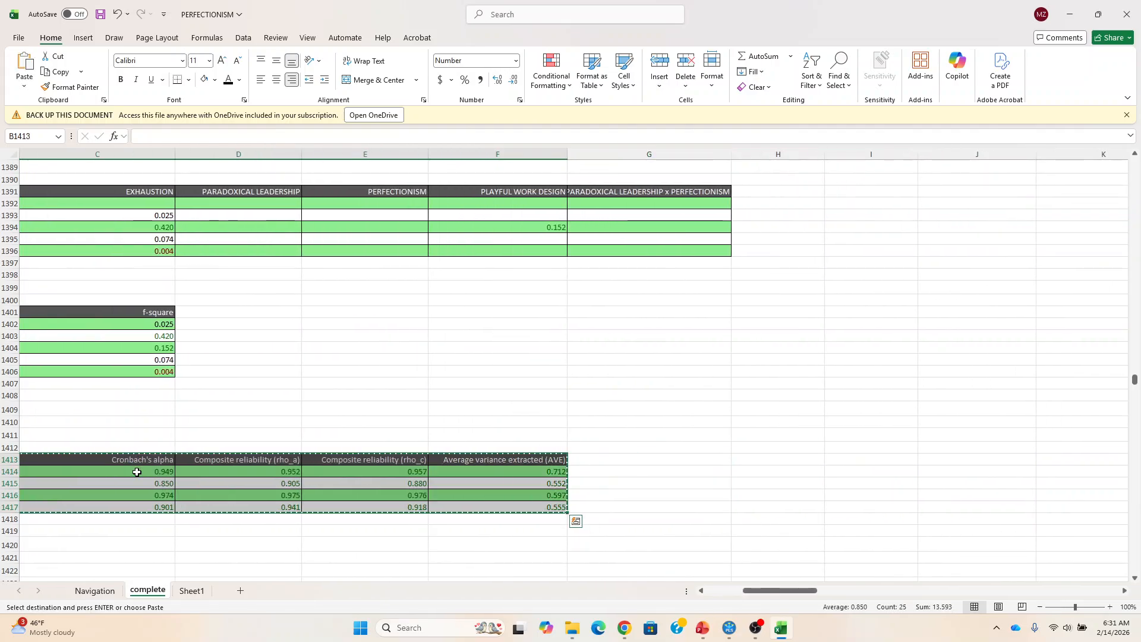
left_click(191, 590)
left_click(717, 447)
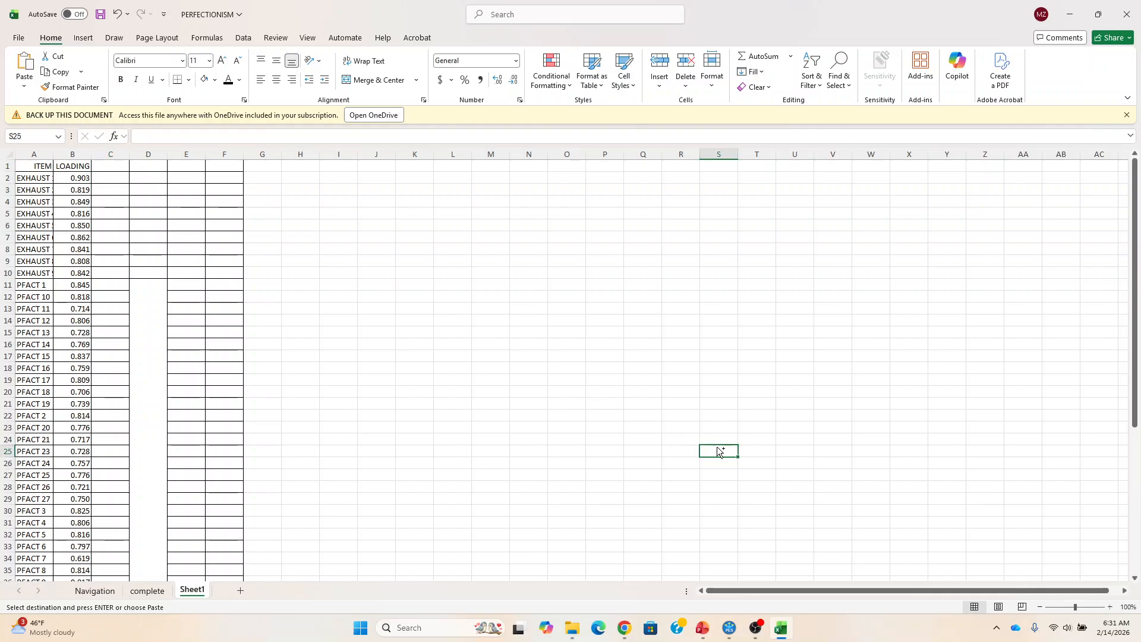
key("ctrl+v")
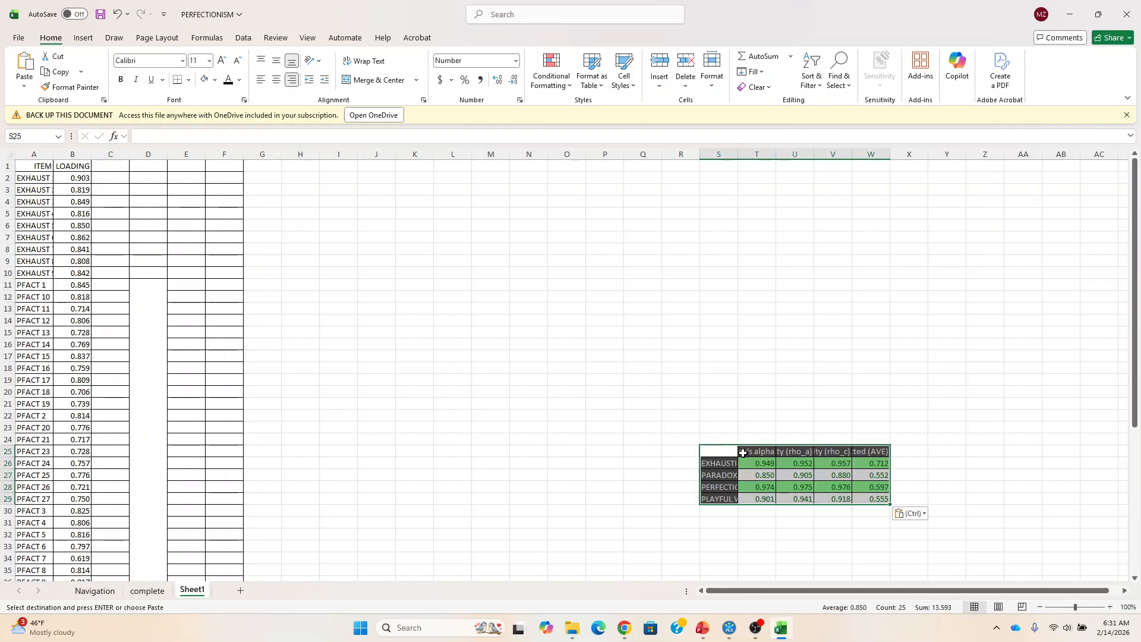
Move the reliability header row and the EXHAUSTION row (S25:W26) so that they start at C1
left_click(725, 463)
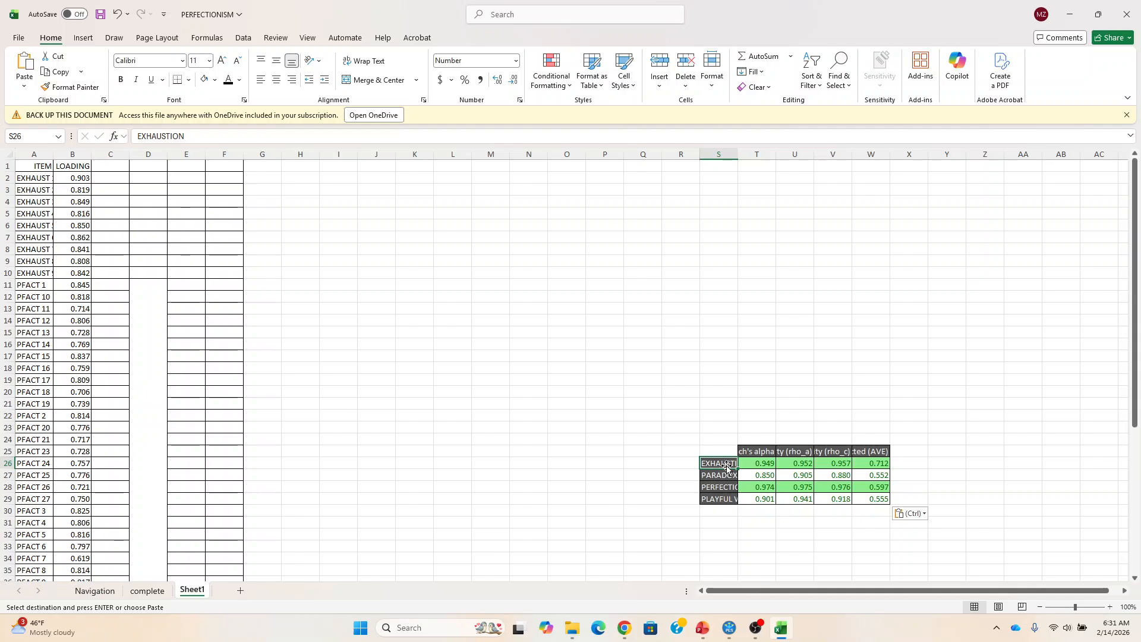
left_click(722, 451)
key("shift+Down")
key("shift+Down")
key("shift+Right")
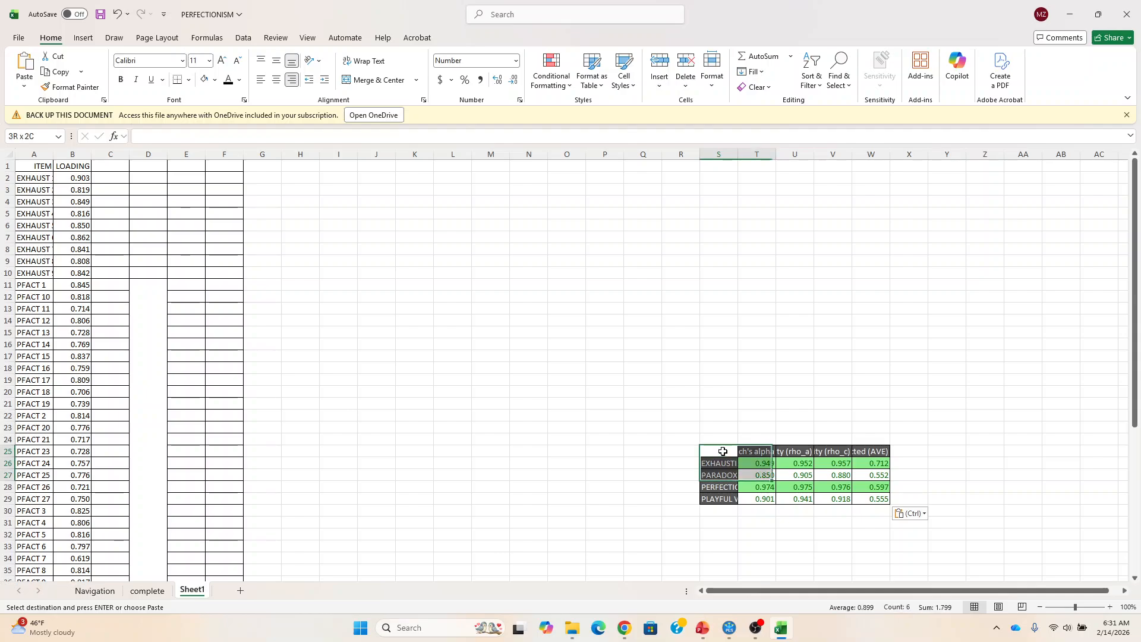
key("shift+Up")
key("shift+Right")
key("shift+Right")
key("shift+Right")
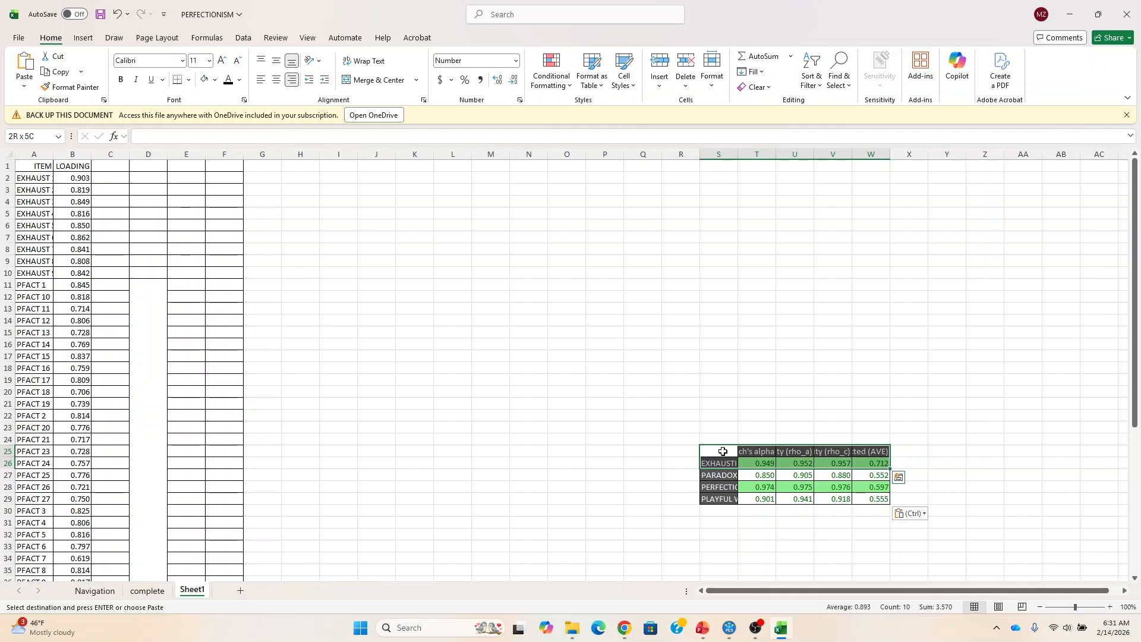
key("ctrl+c")
left_click(118, 164)
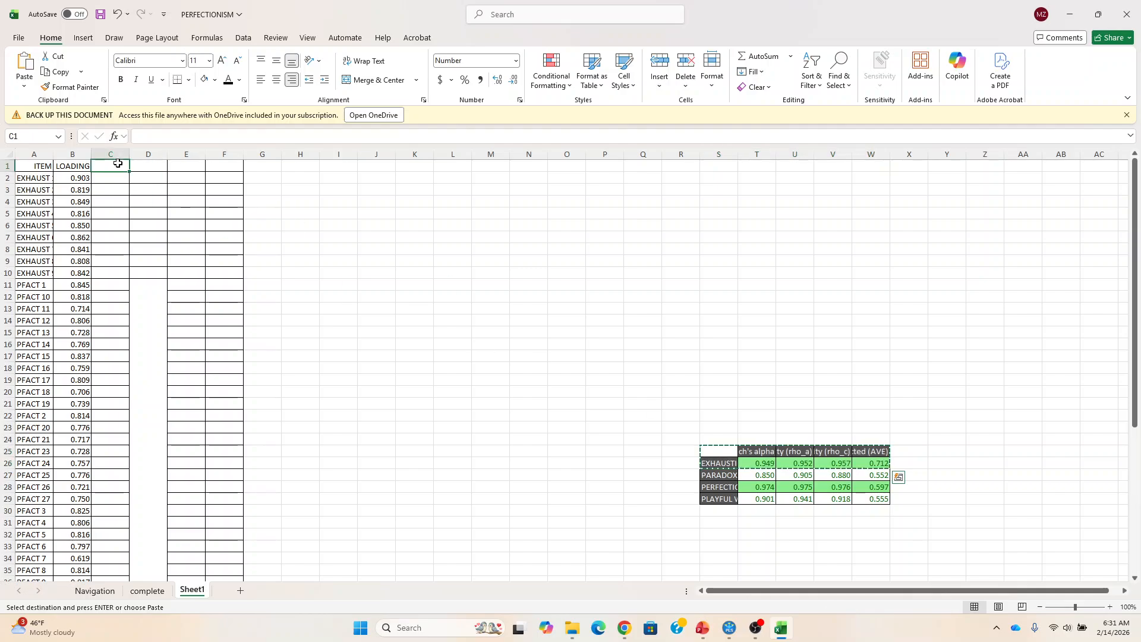
key("ctrl+v")
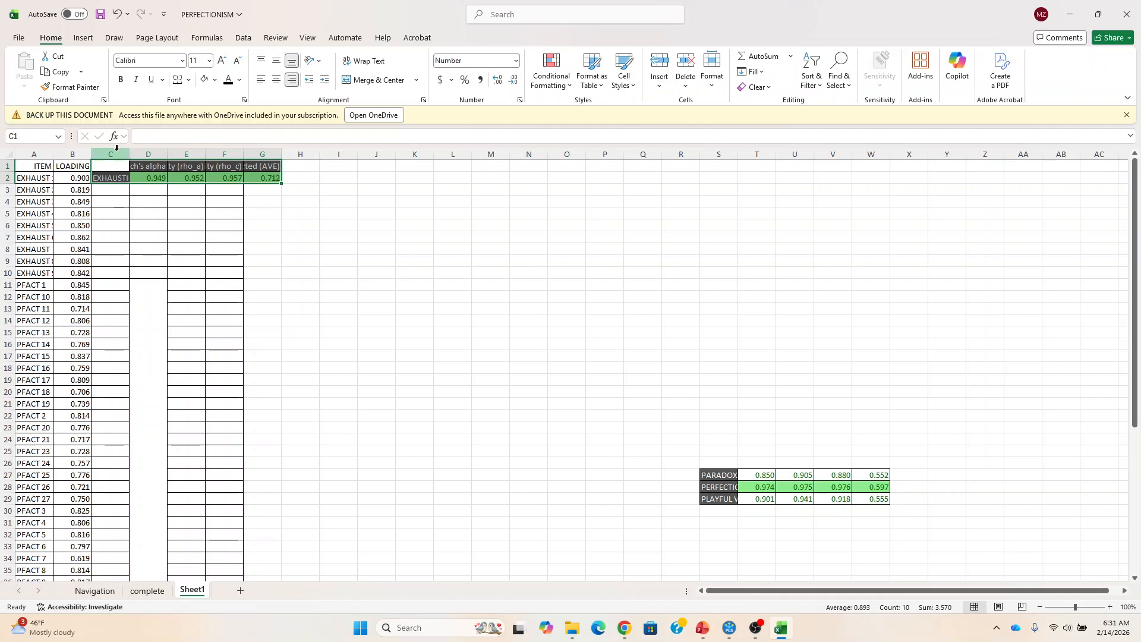
Delete column C, which holds the EXHAUSTION construct label
right_click(118, 148)
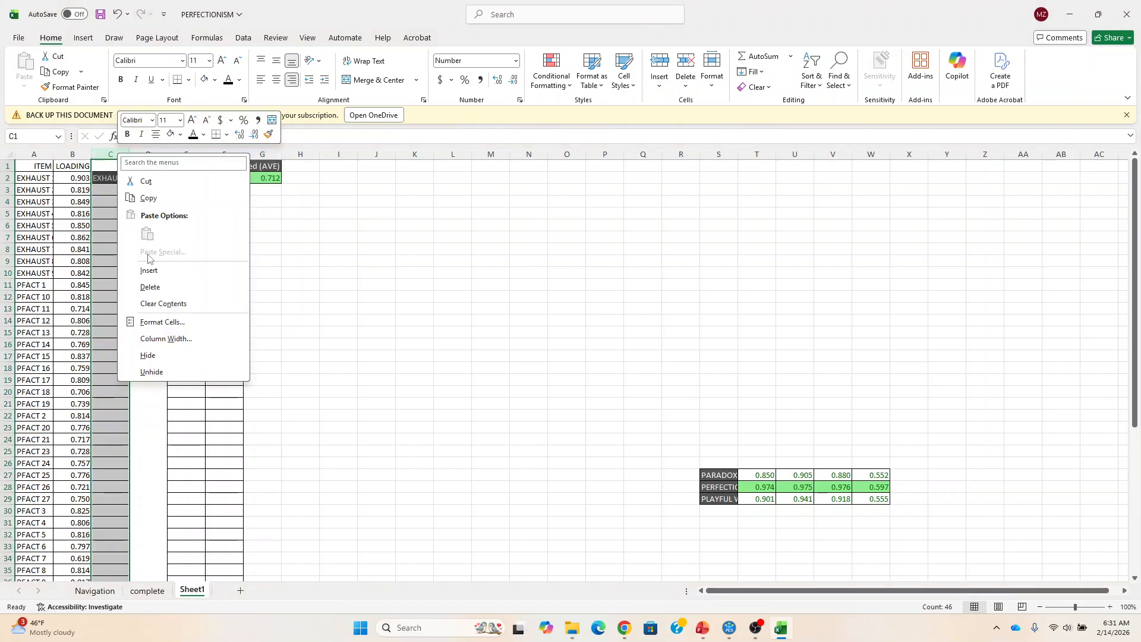
left_click(149, 287)
left_click(239, 210)
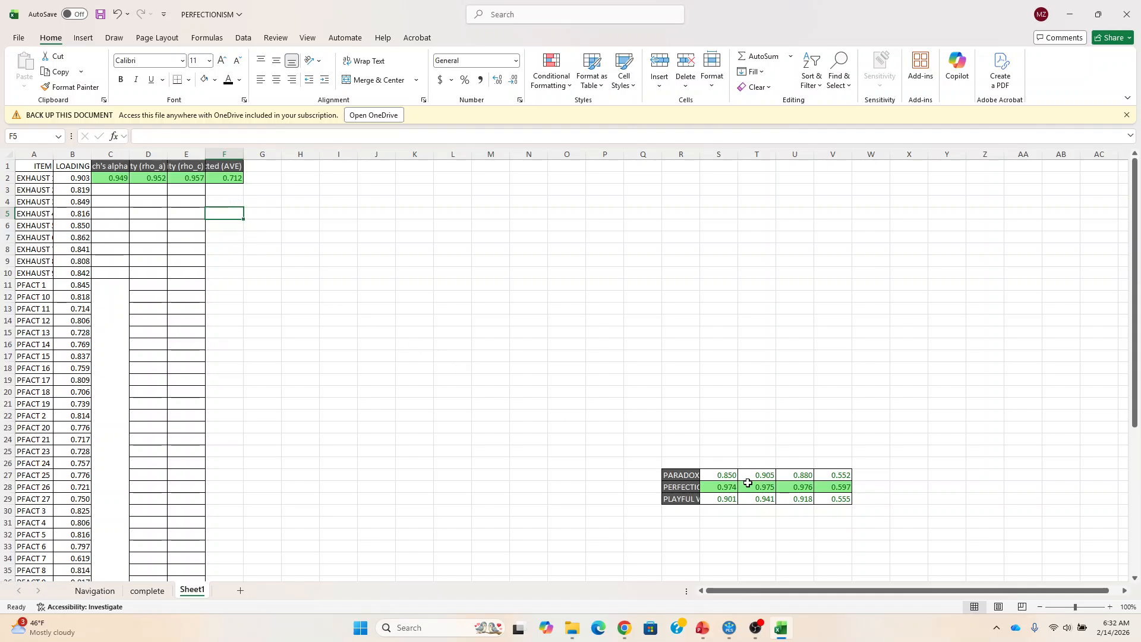
Move the PARADOXICAL LEADERSHIP reliability and validity values (S27:V27) to C38, beside item PL 1
left_click(711, 476)
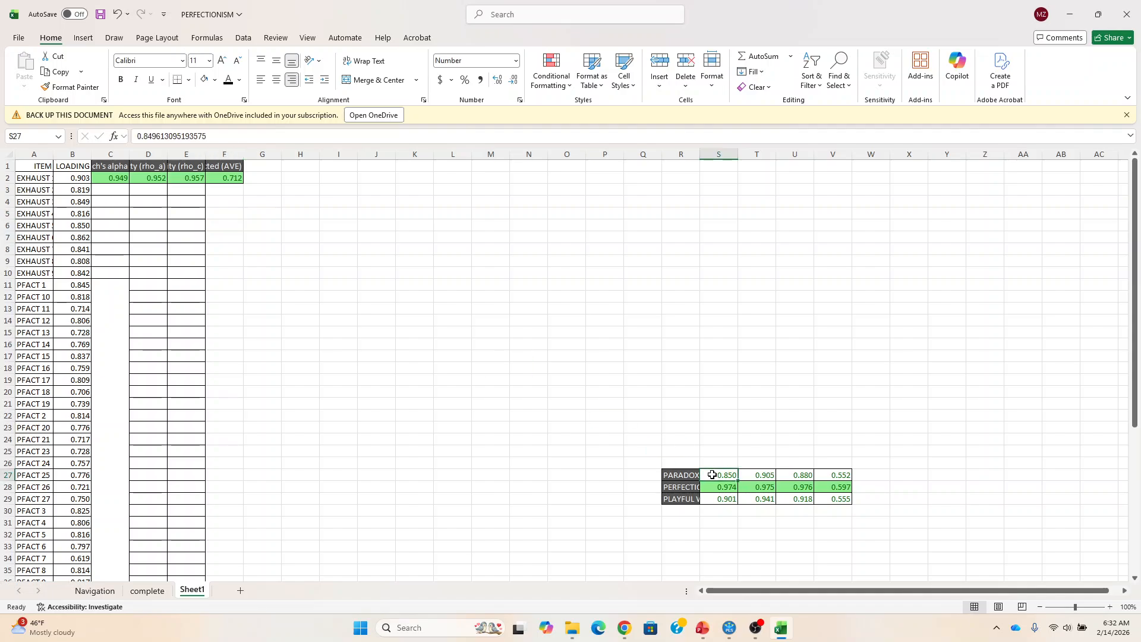
key("shift+Right")
key("shift+Right")
key("shift+Right")
key("ctrl+c")
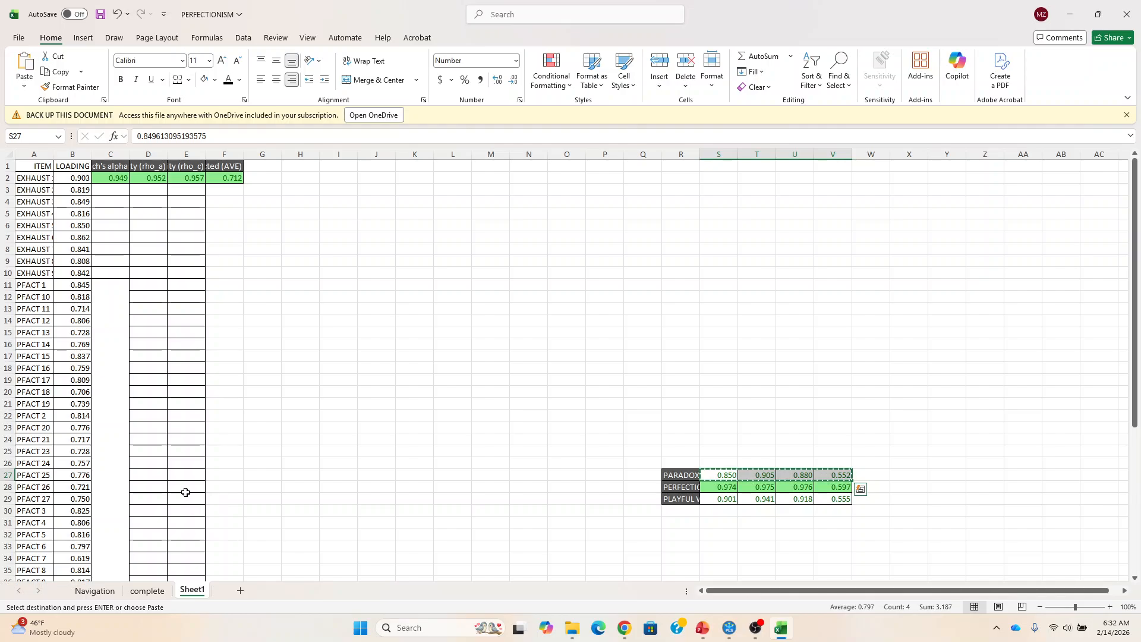
left_click(180, 414)
key("Down")
key("Down")
key("Down")
key("Down")
key("Down")
key("Down")
key("Down")
key("Down")
key("Down")
key("Down")
key("Down")
key("Down")
key("Down")
key("Down")
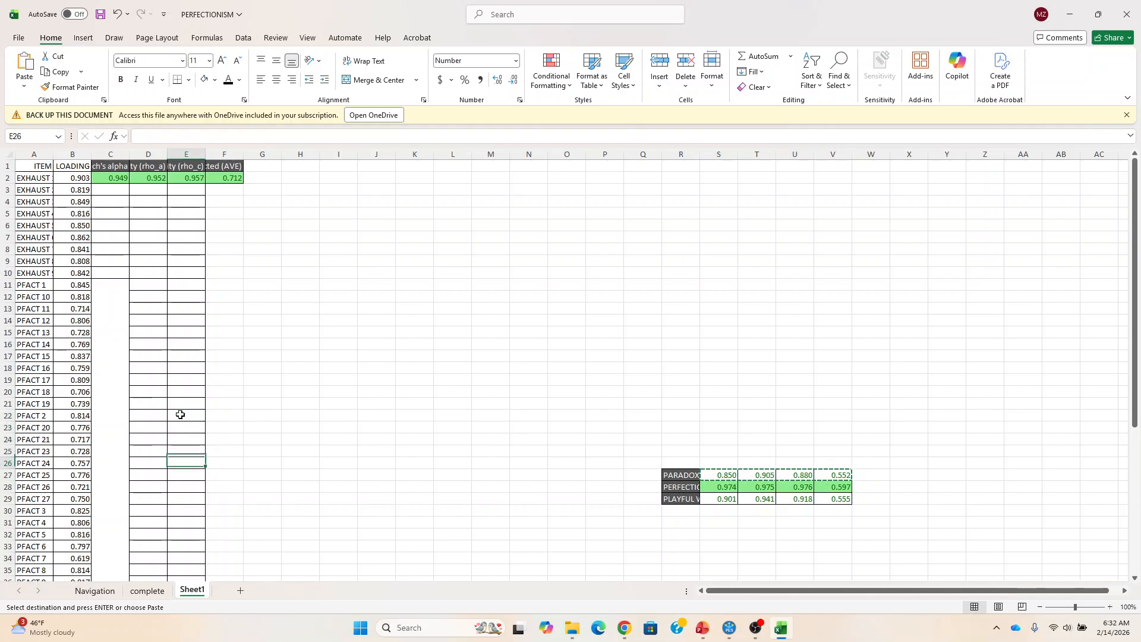
scroll(180, 415, "down", 1)
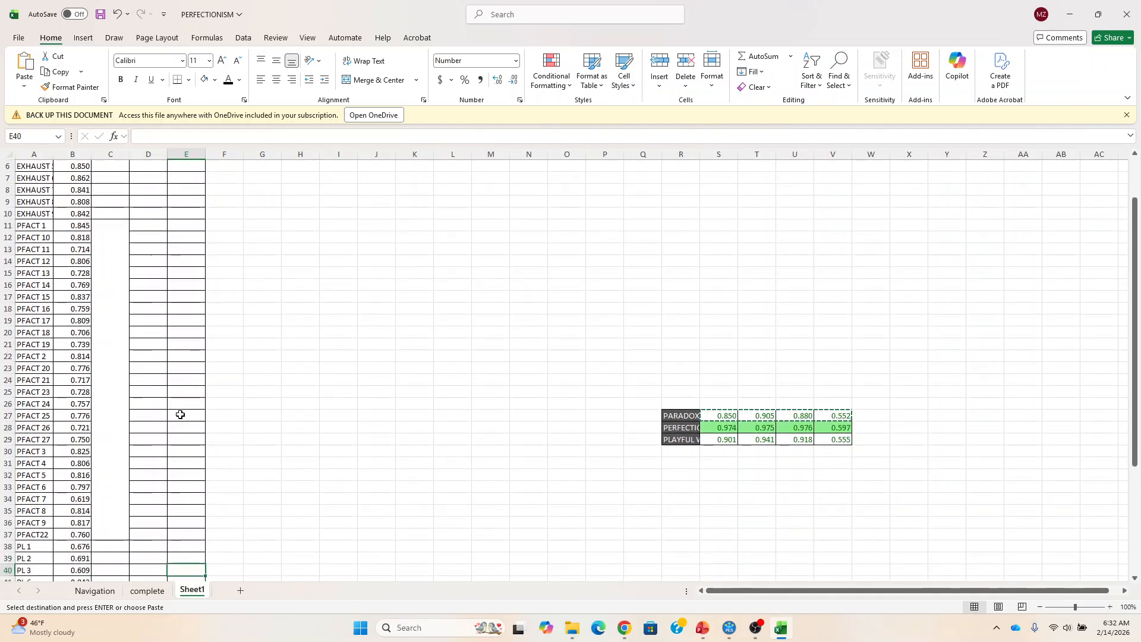
left_click(116, 545)
key("ctrl+v")
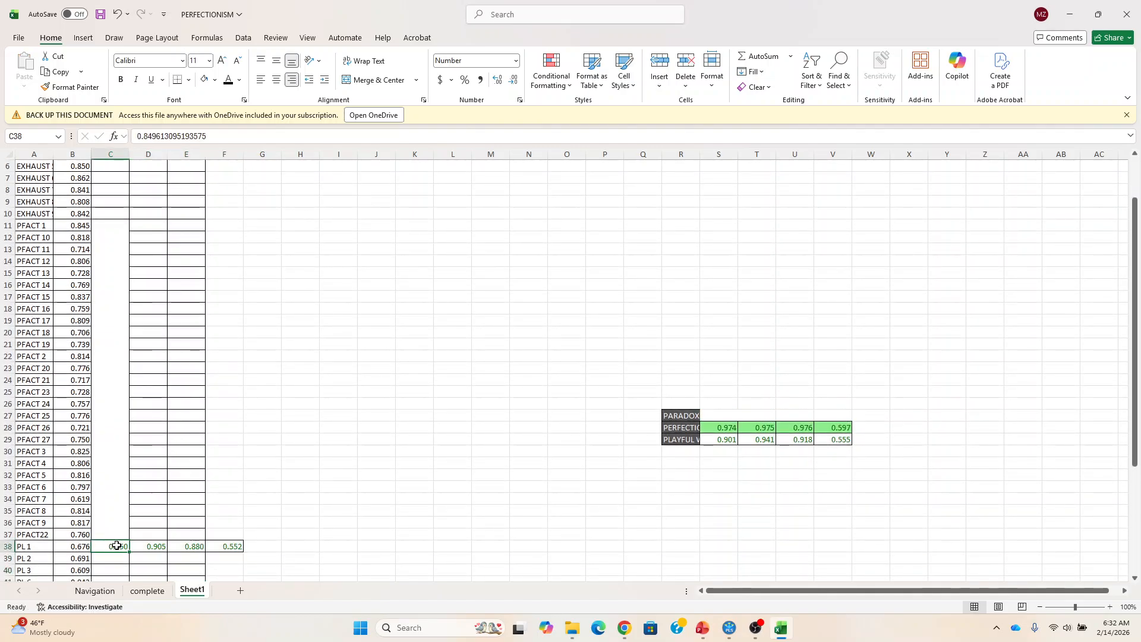
Move the PERFECTIONISM reliability and validity values (S28:V28) to C11, beside item PFACT 1
left_click(727, 431)
key("shift+Right")
key("shift+Right")
key("shift+Right")
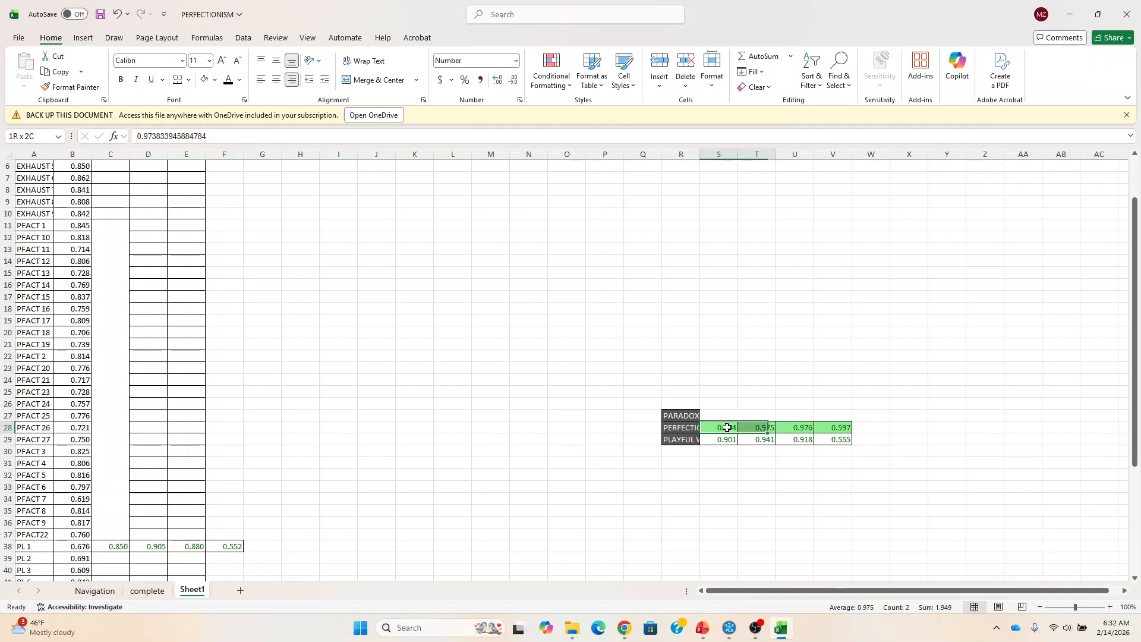
key("ctrl+x")
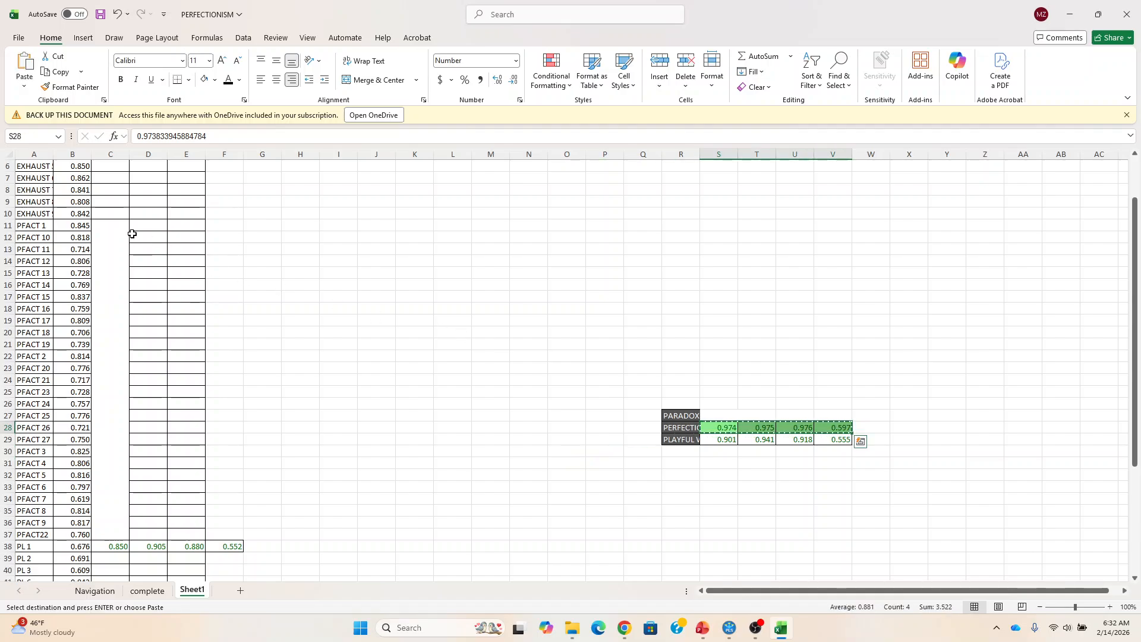
left_click(115, 226)
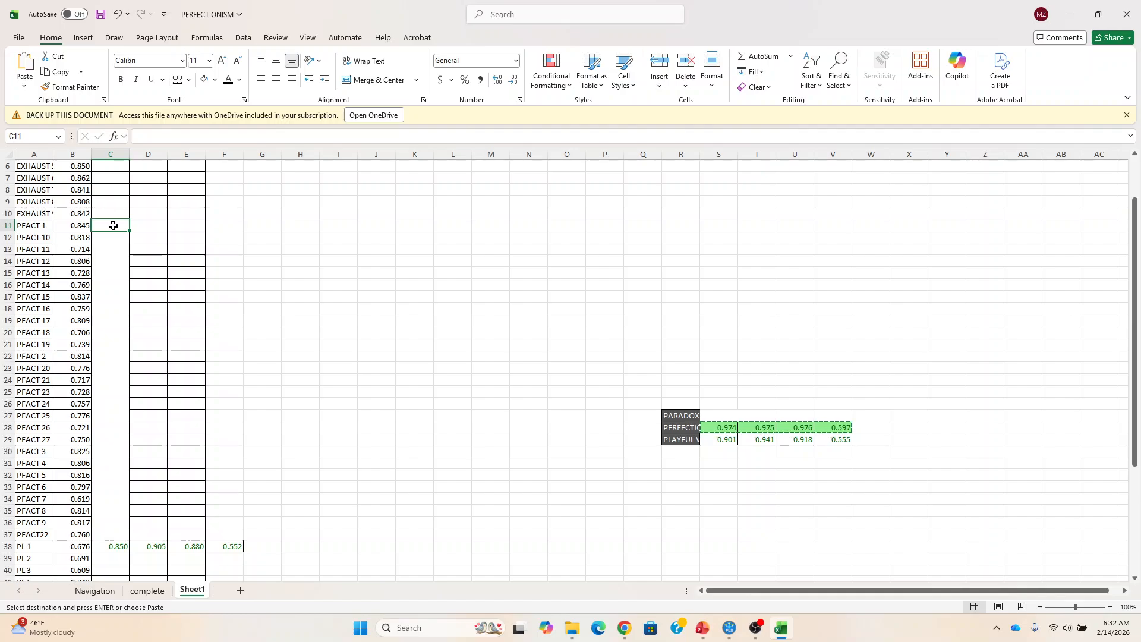
key("ctrl+v")
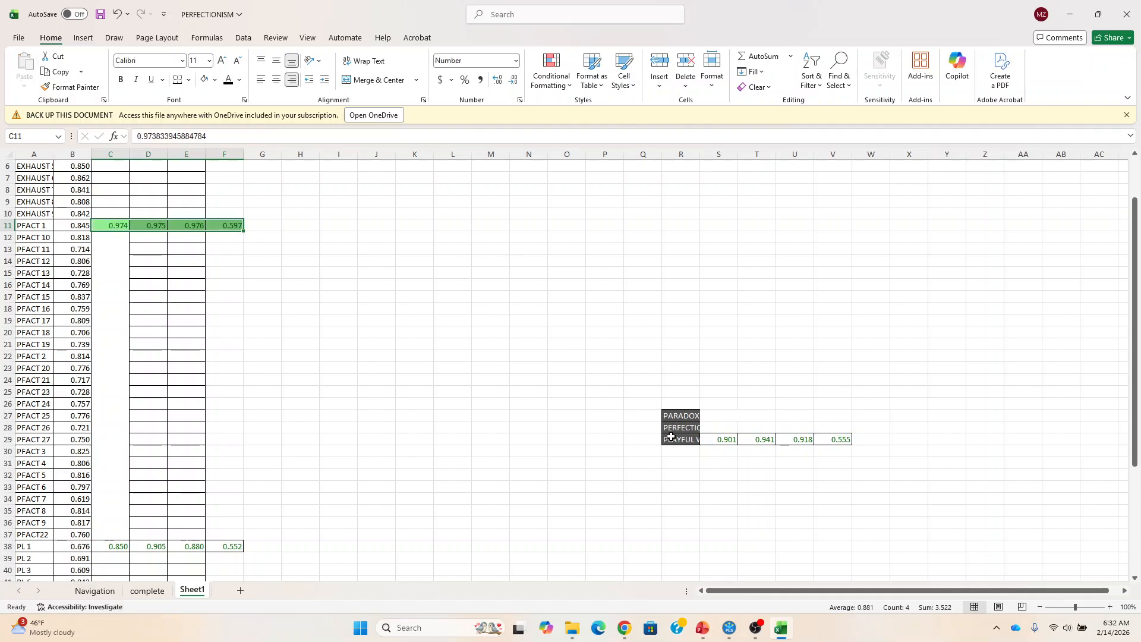
Move the PLAYFUL WORK DESIGN reliability and validity values (S29:V29) to C44, beside item PWD 1
left_click(672, 438)
key("shift+Right")
key("shift+Right")
key("shift+Right")
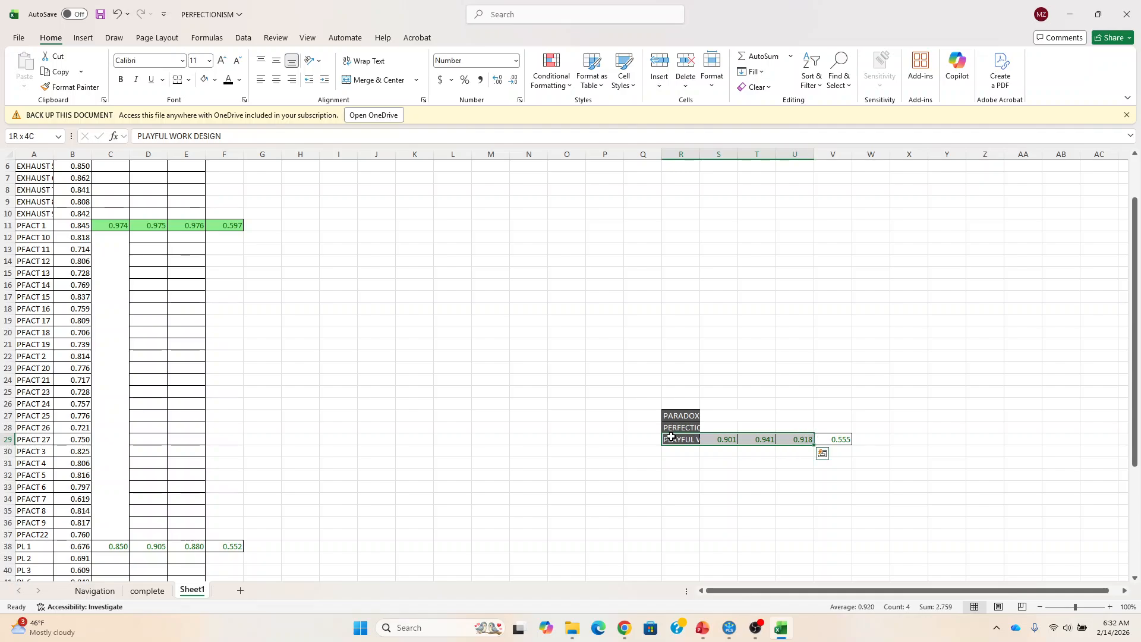
key("Right")
key("shift+Right")
key("shift+Right")
key("shift+Right")
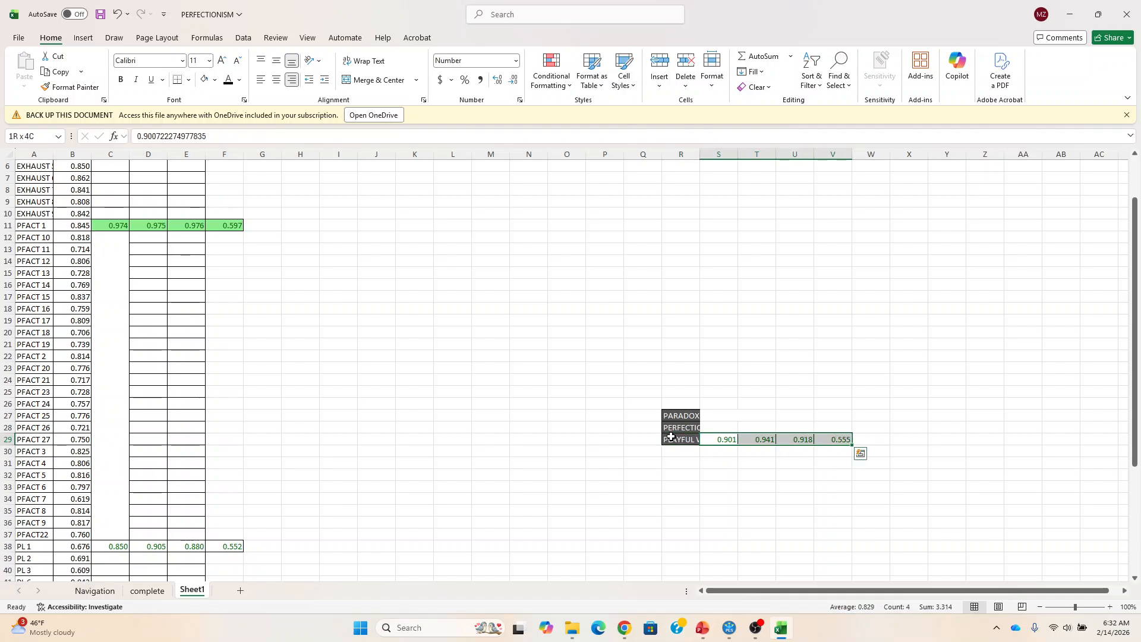
key("ctrl+c")
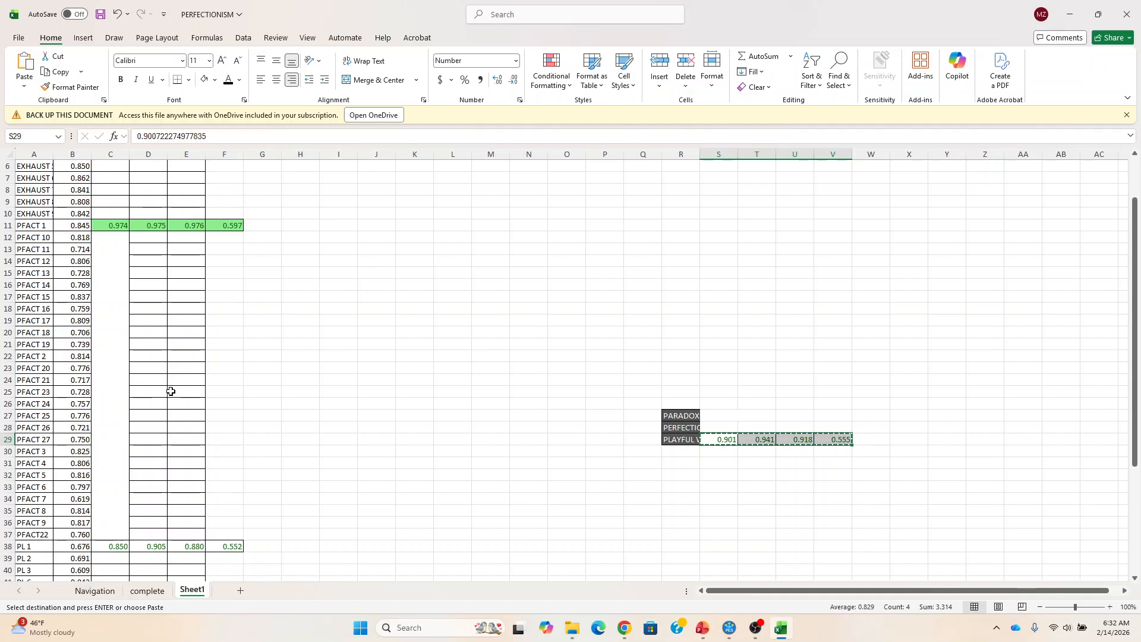
left_click(174, 487)
key("Down")
key("Down")
key("Down")
key("Down")
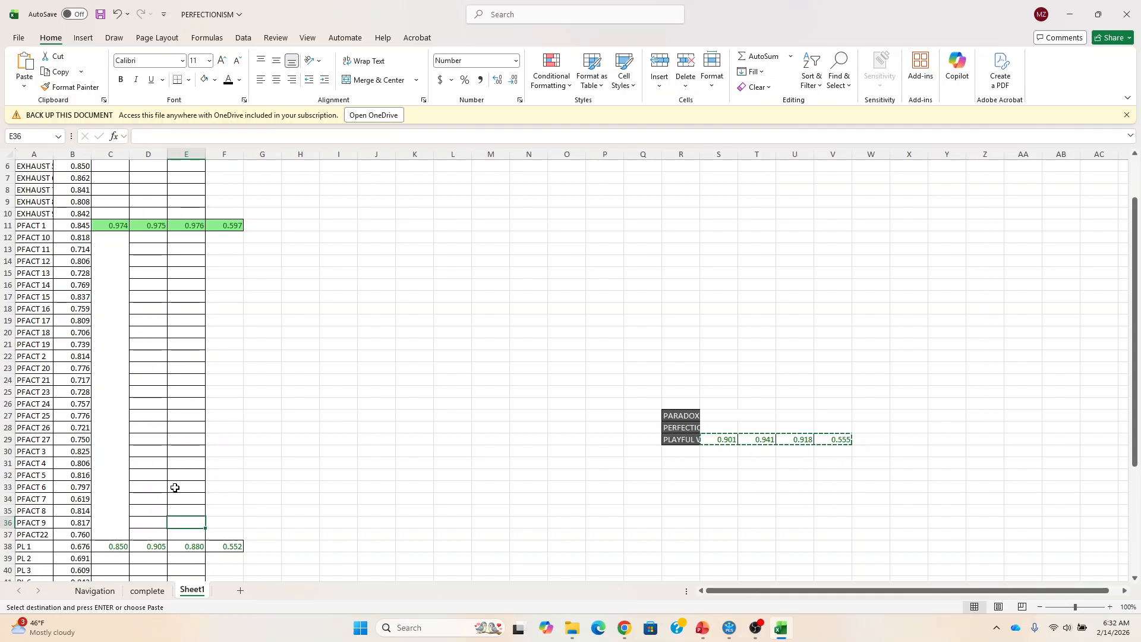
key("Down")
key("Down")
key("Down")
key("Down")
key("Down")
key("Down")
key("Down")
key("Down")
key("Down")
key("Down")
key("Down")
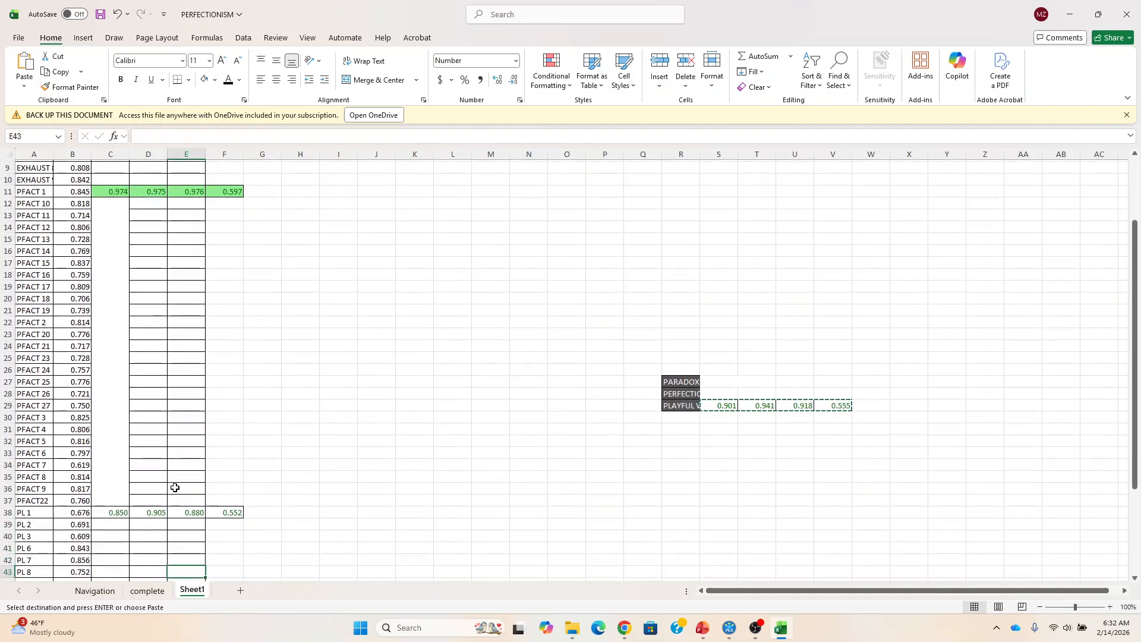
key("Up")
key("Up")
key("Up")
key("Up")
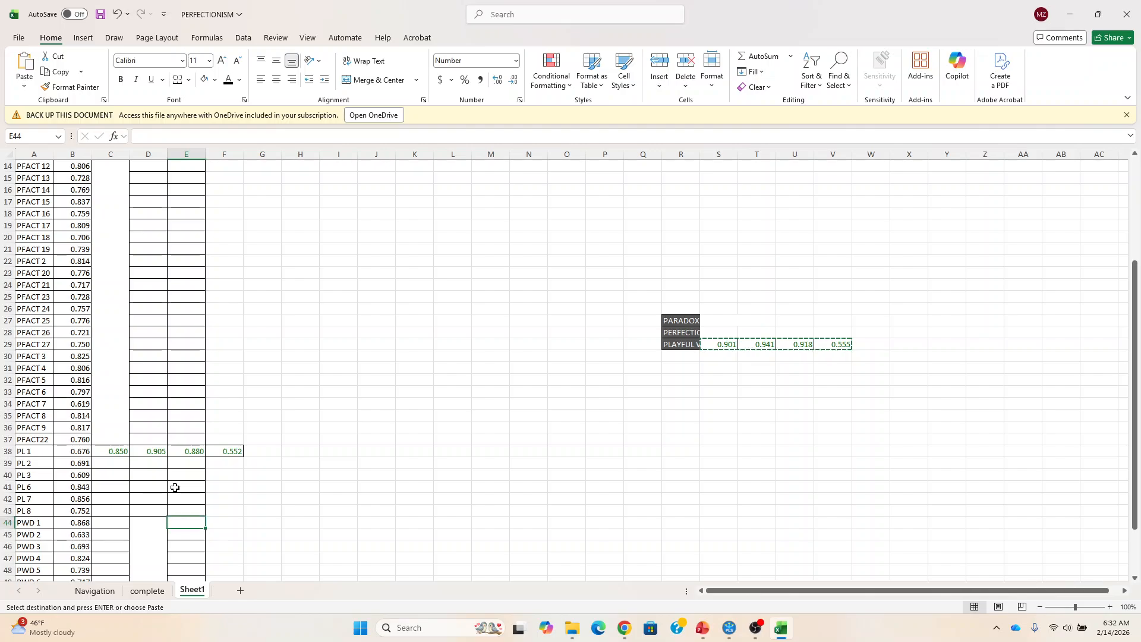
key("Left")
key("Left")
key("Return")
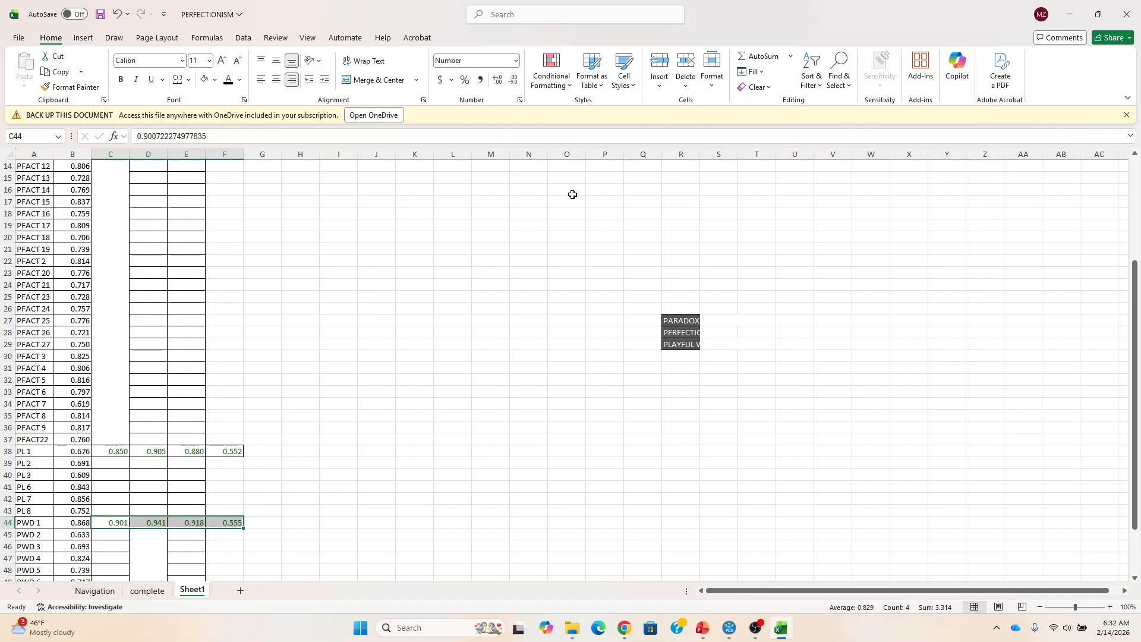
Delete column R, which holds the leftover construct labels
left_click(688, 154)
right_click(691, 153)
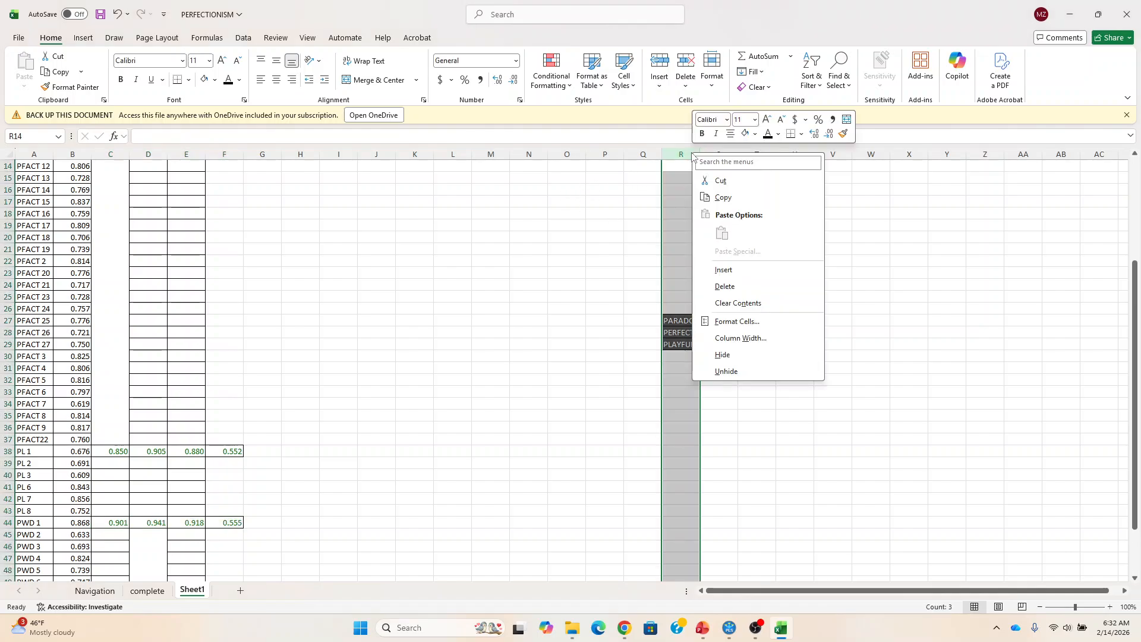
left_click(725, 287)
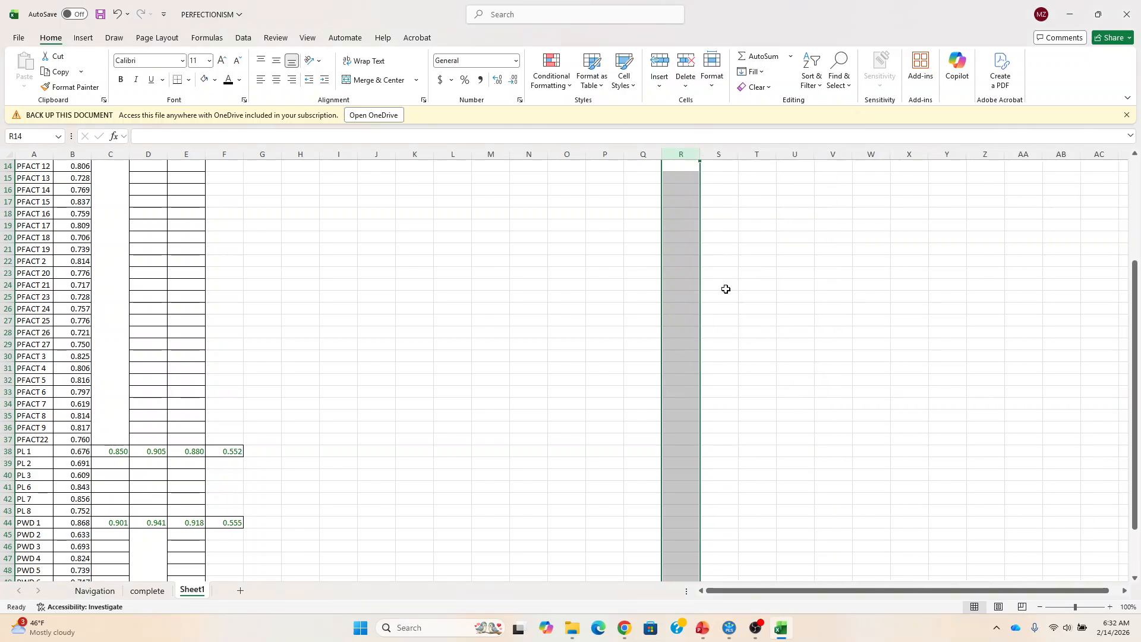
Apply a white fill and the Automatic font color to columns A to F, covering the moved reliability values
key("Left")
key("Left")
key("Left")
key("Left")
key("Left")
key("Left")
key("Left")
key("Left")
key("Left")
key("Left")
key("Left")
key("Left")
key("Left")
key("Left")
key("Left")
key("Left")
key("Left")
key("Up")
key("Up")
key("Up")
key("Up")
key("Up")
key("Up")
key("Up")
key("Up")
key("Up")
key("Up")
key("Up")
key("Up")
key("Up")
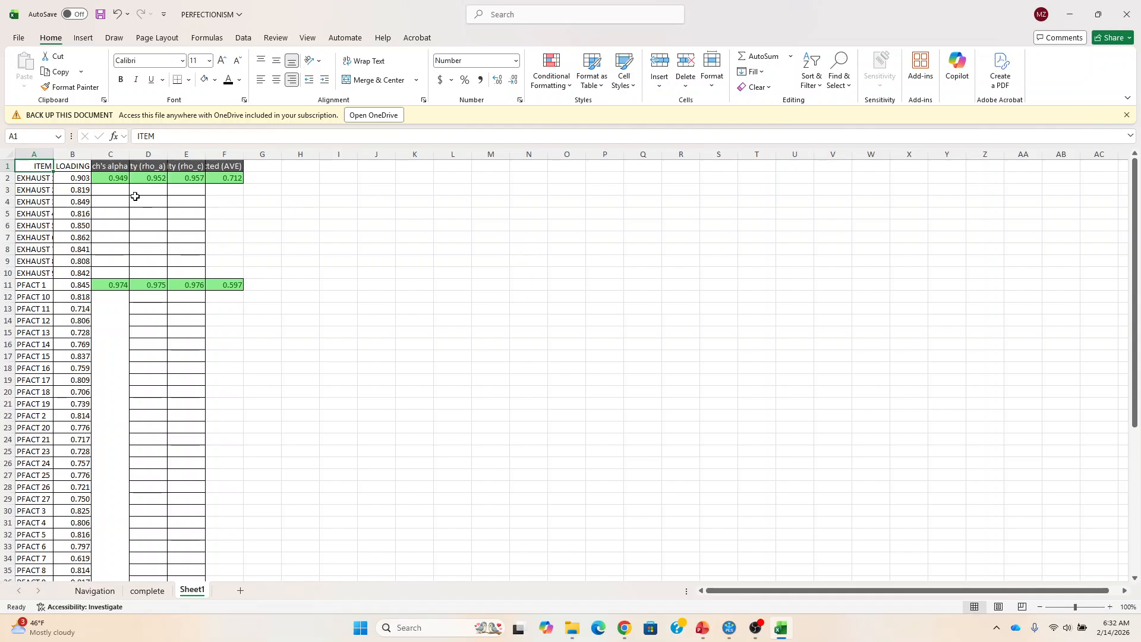
left_click_drag(41, 155, 244, 155)
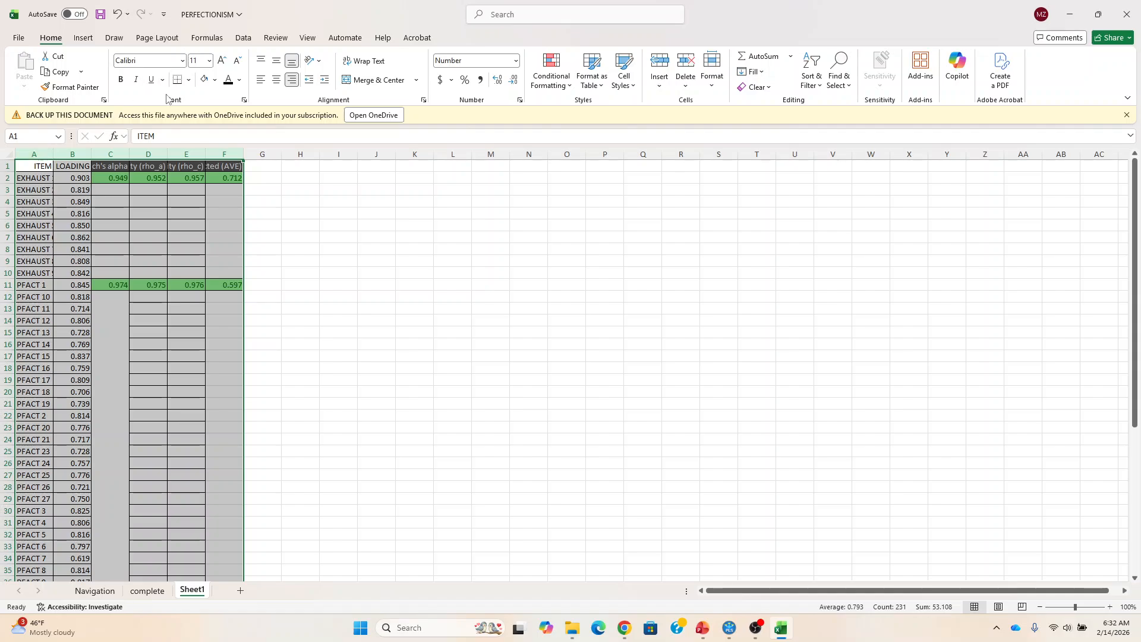
left_click(204, 79)
left_click(231, 81)
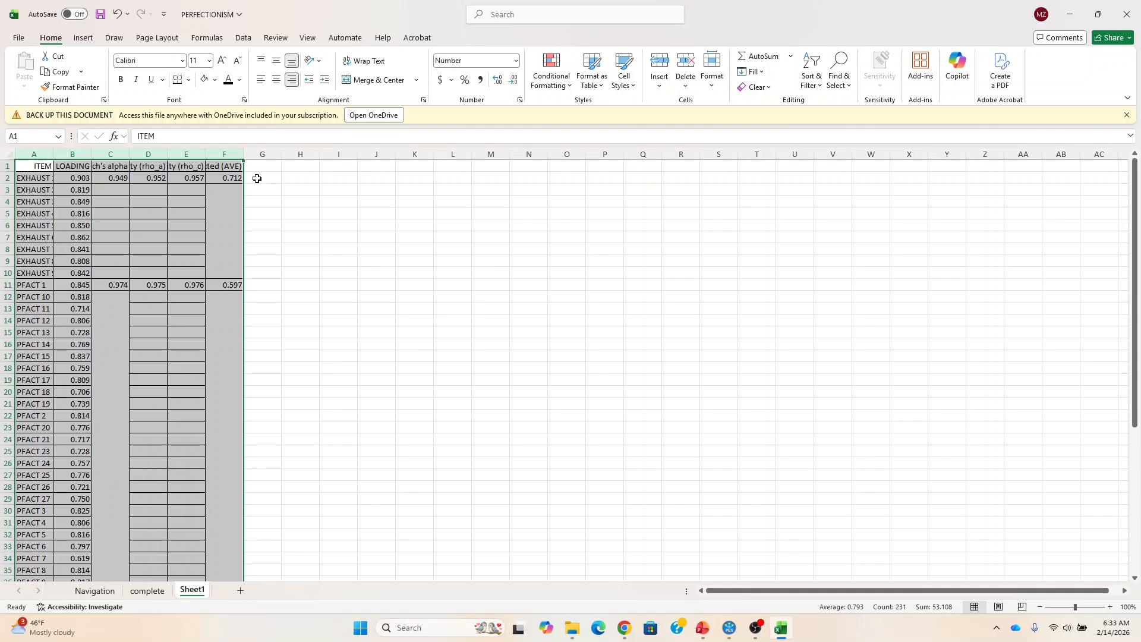
Apply All Borders to columns A to F
left_click(191, 80)
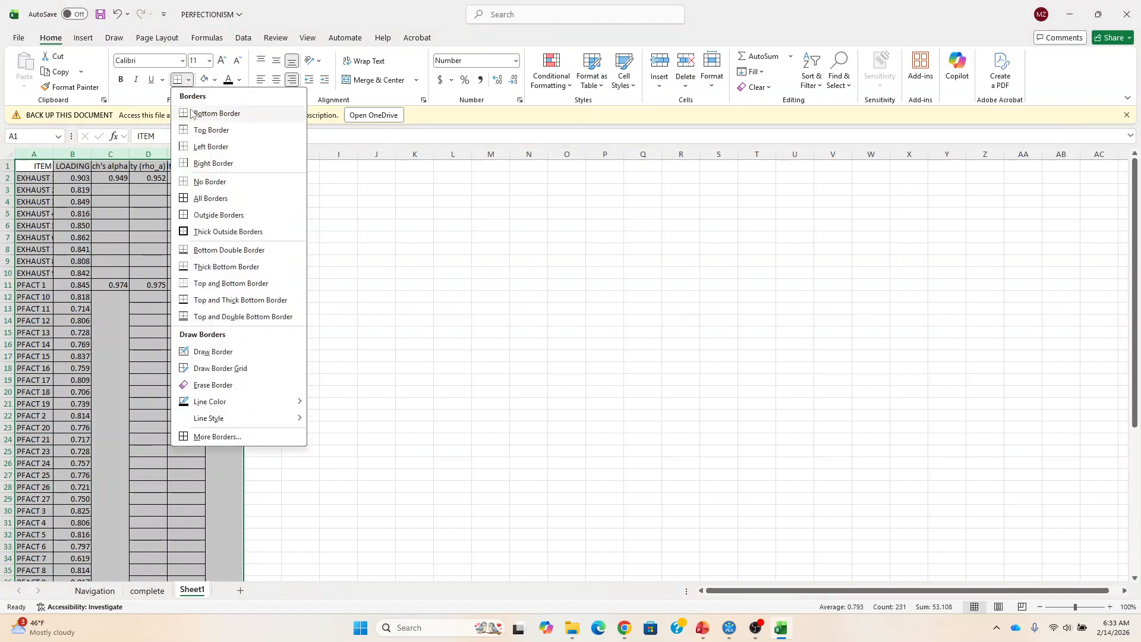
left_click(212, 198)
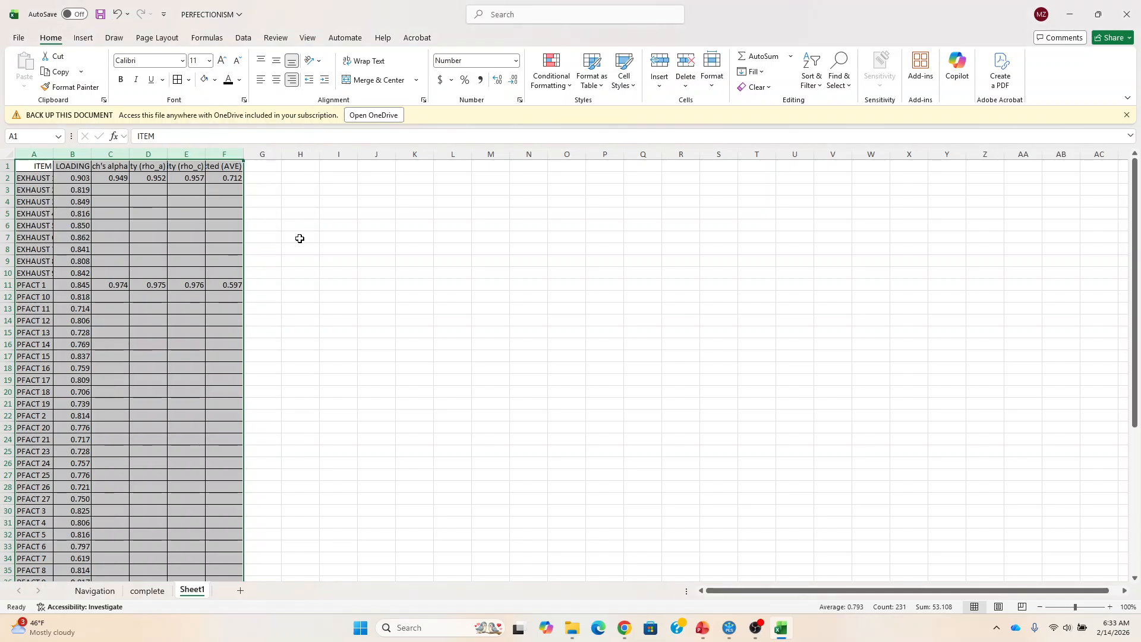
left_click(302, 237)
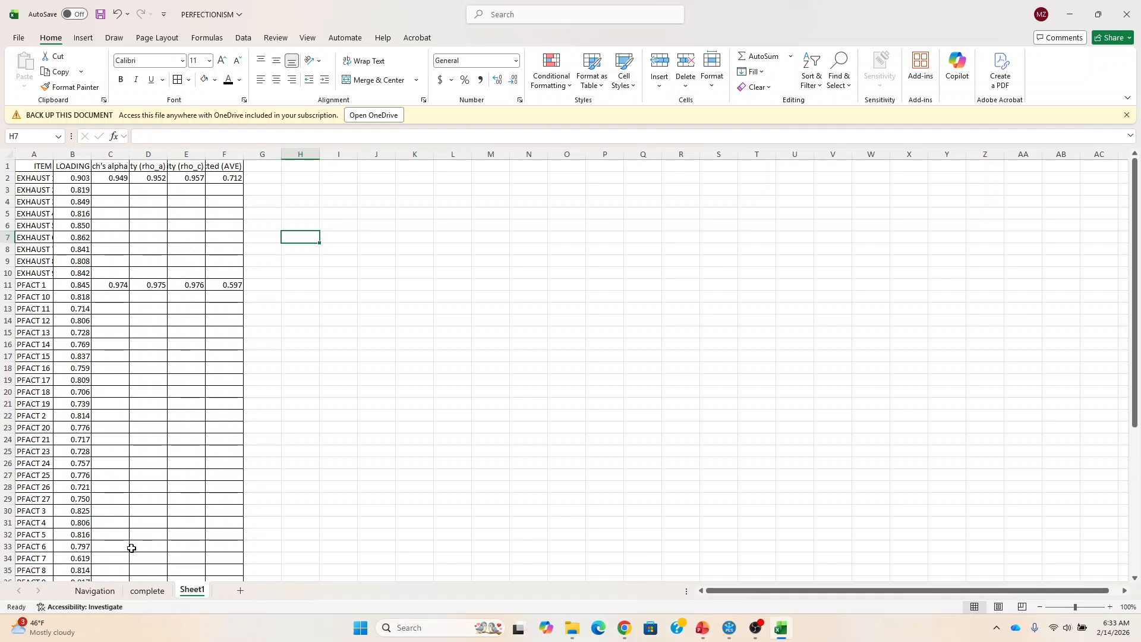
Open the Discriminant validity results from the report's Navigation sheet and go to the start of the HTMT matrix
left_click(96, 590)
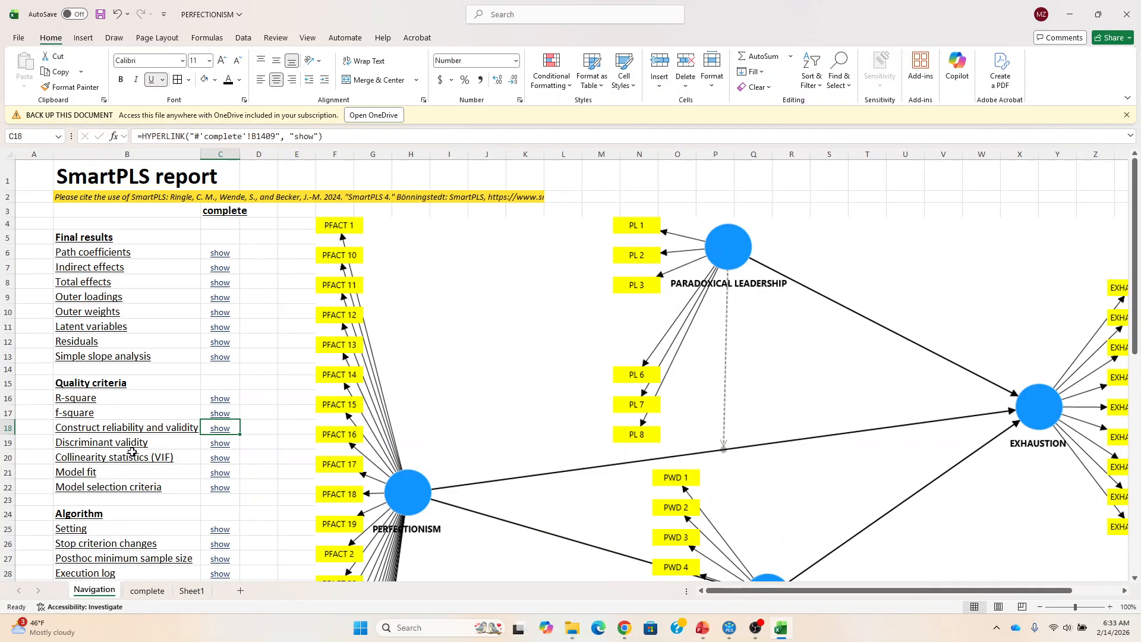
left_click(216, 444)
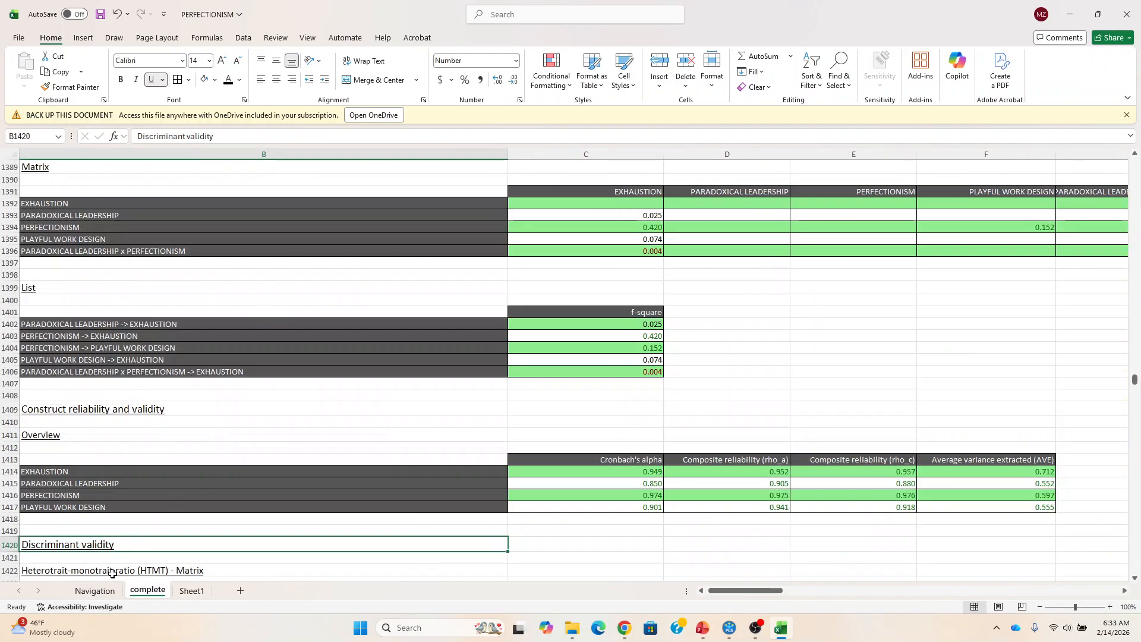
key("Down")
key("Down")
key("Down")
key("Down")
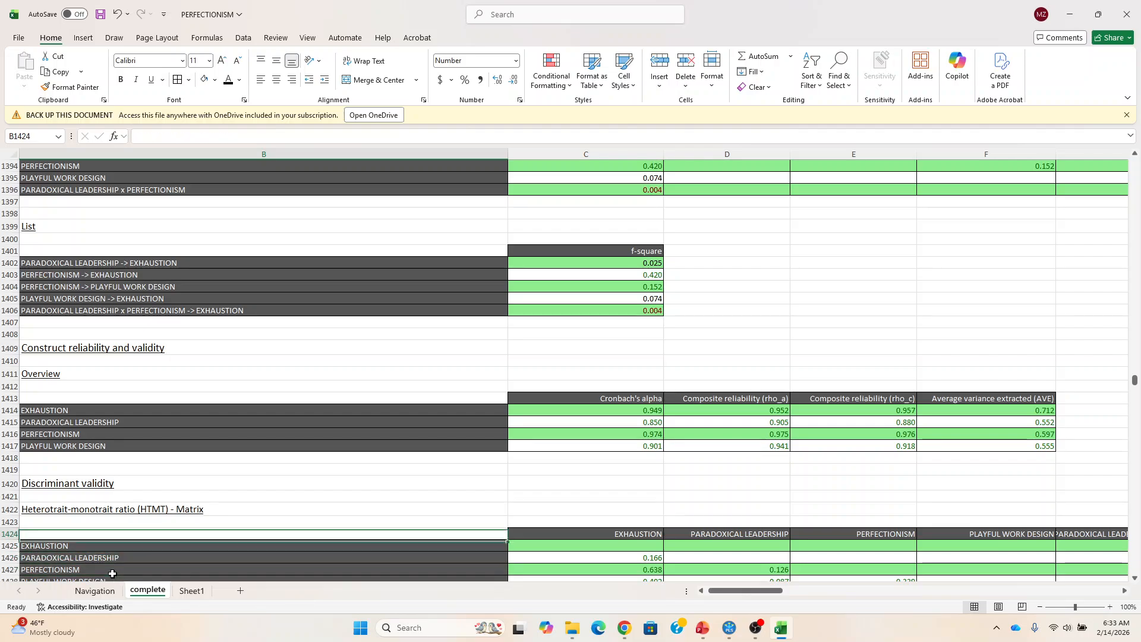
Copy the Heterotrait-monotrait ratio (HTMT) matrix, B1424:G1429, to cell R25 of Sheet1
key("shift+Down")
key("shift+Down")
key("shift+Down")
key("shift+Down")
key("shift+Down")
key("shift+Down")
key("shift+Right")
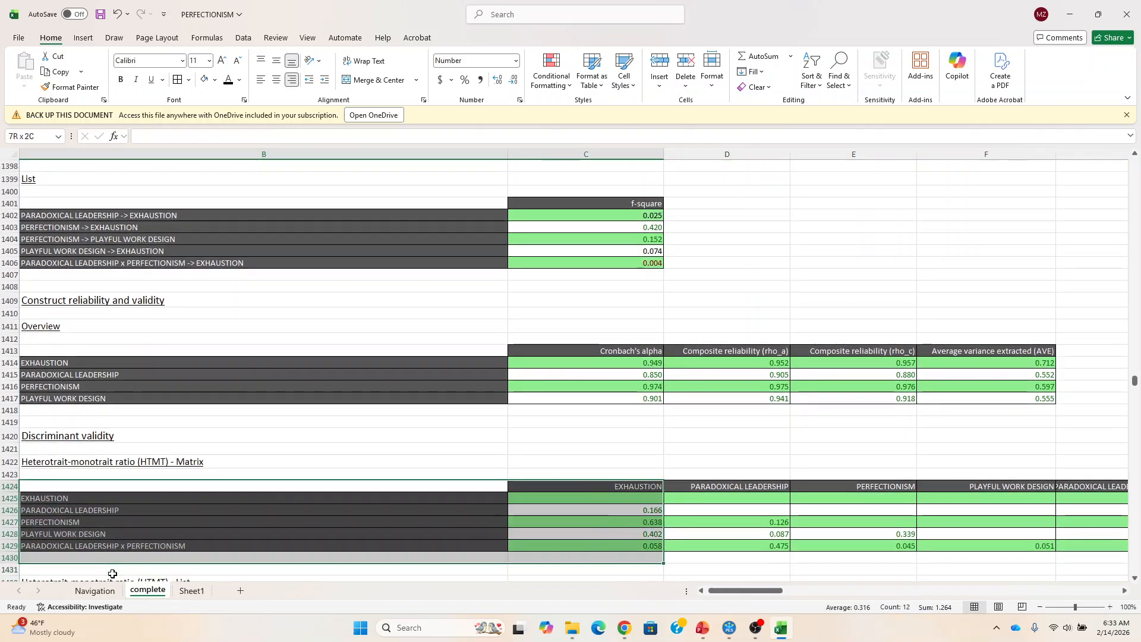
key("shift+Up")
key("shift+Right")
key("shift+Right")
key("shift+Right")
key("shift+Right")
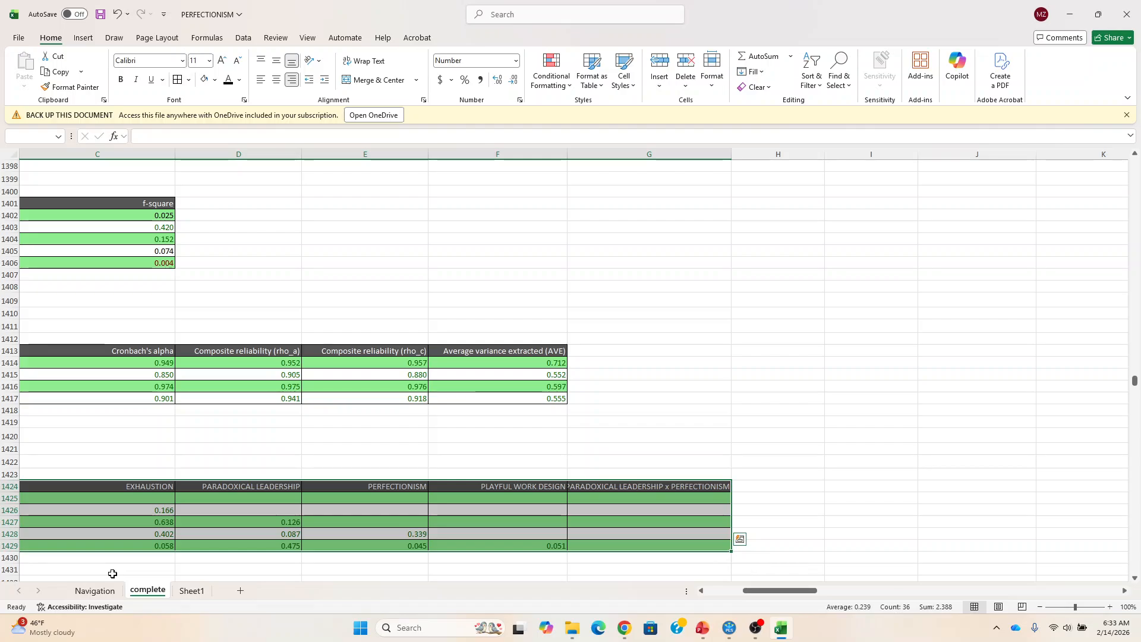
key("ctrl+c")
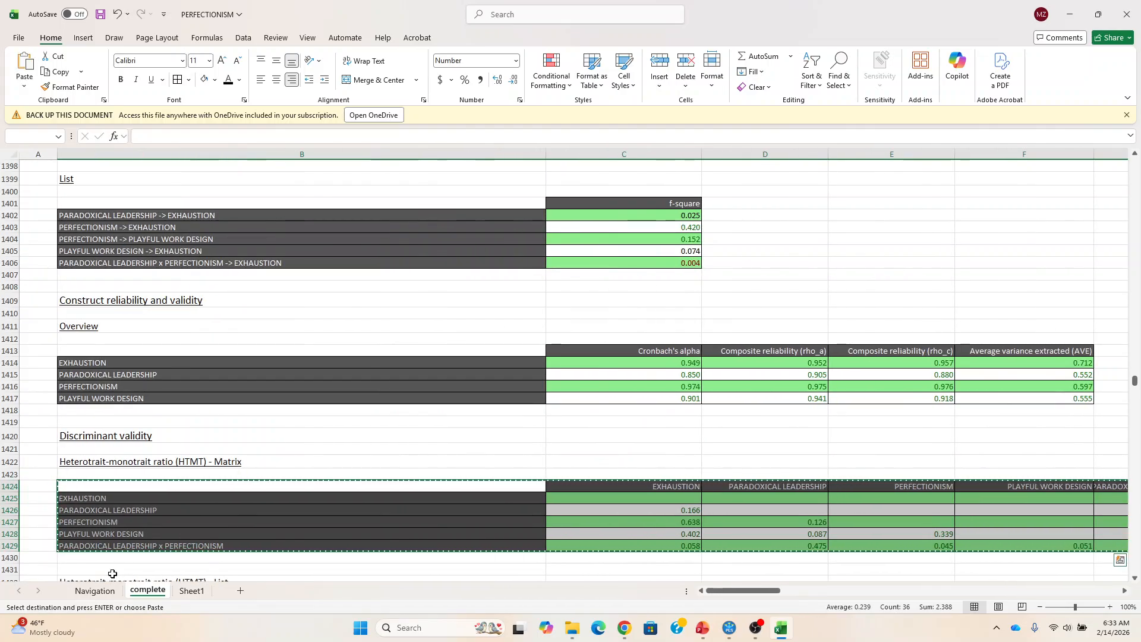
left_click(185, 592)
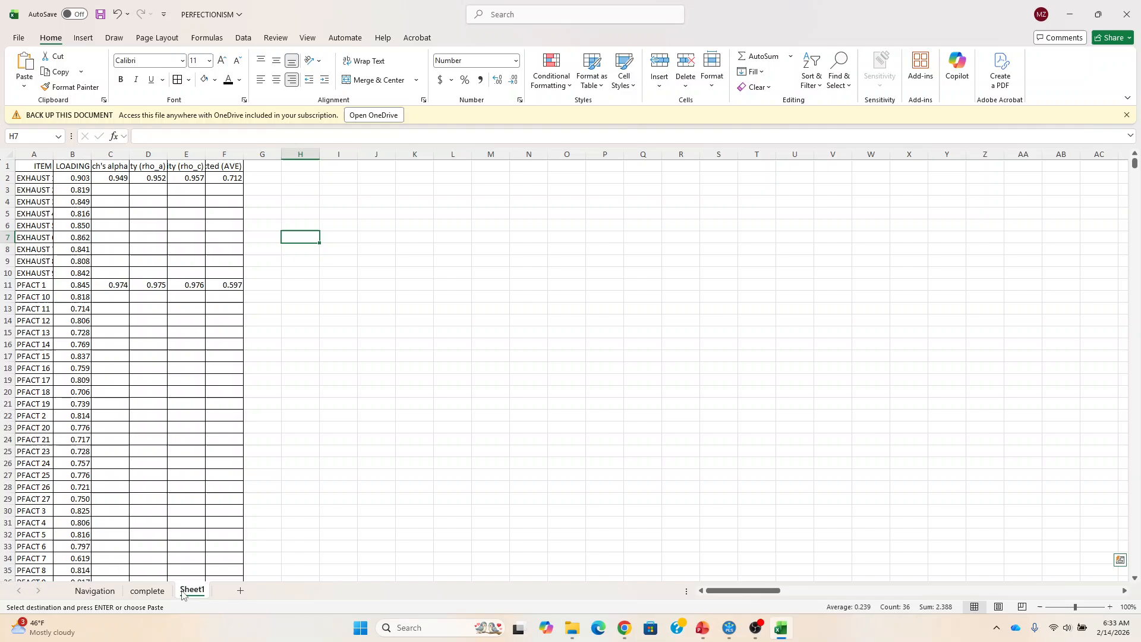
left_click(678, 454)
key("ctrl+v")
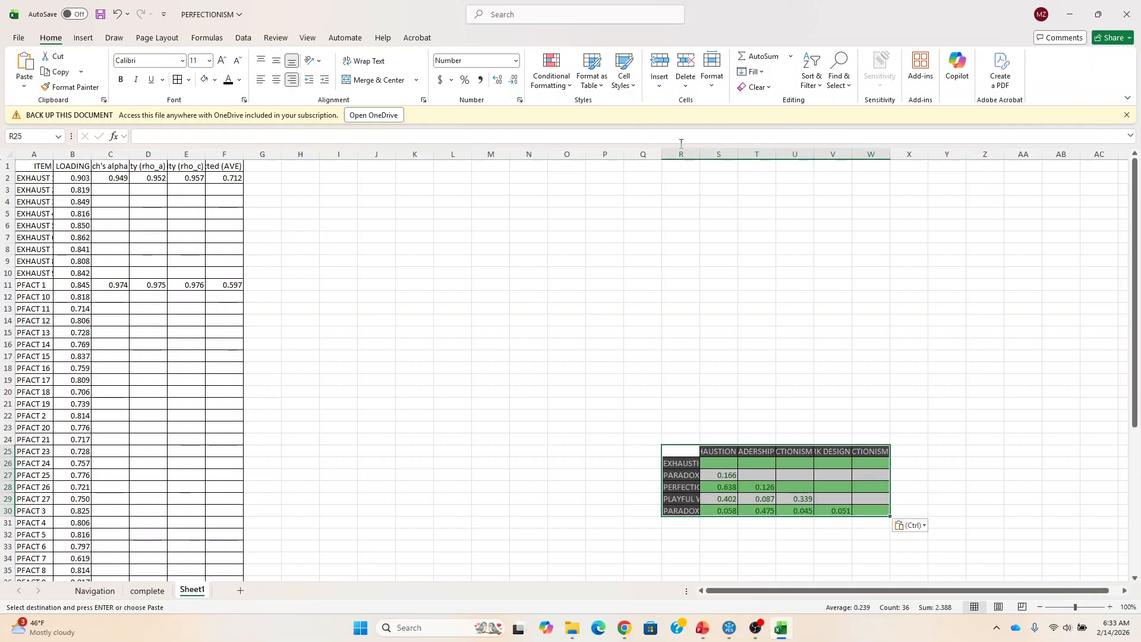
Apply a white fill and the Automatic font color to columns R to W, covering the HTMT matrix
left_click_drag(643, 154, 814, 154)
key("Right")
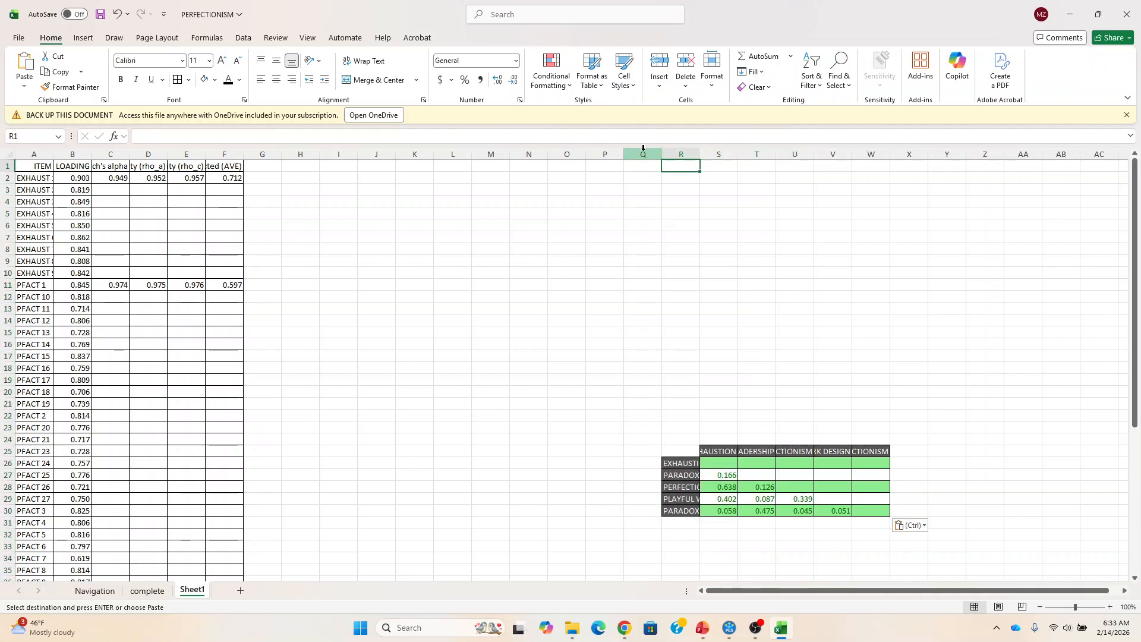
left_click_drag(680, 154, 871, 154)
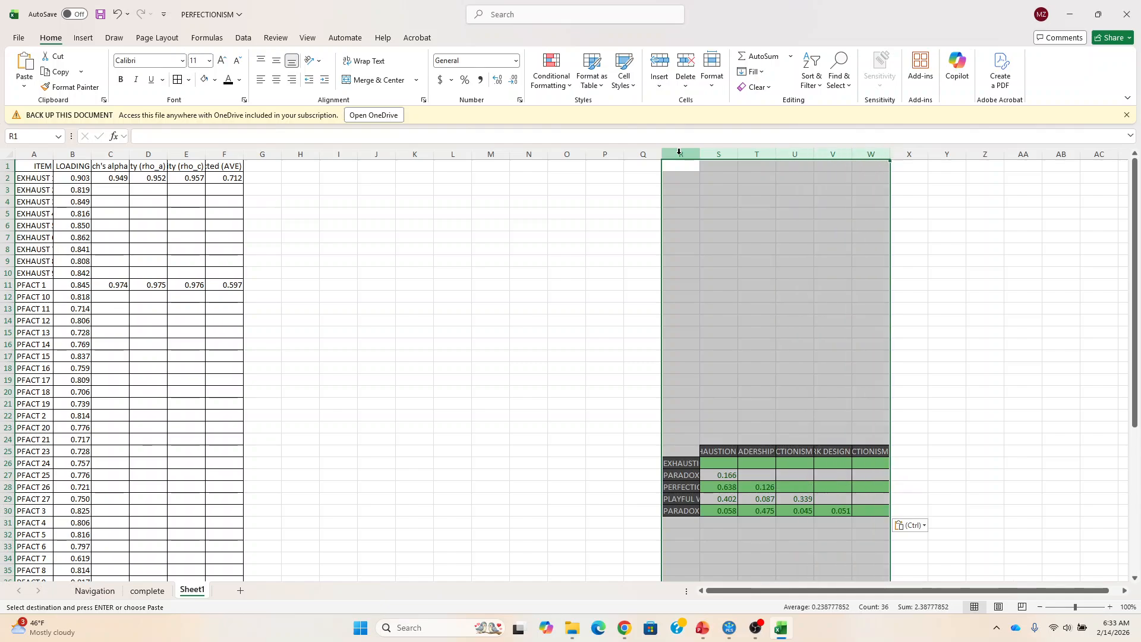
left_click(205, 80)
left_click(228, 80)
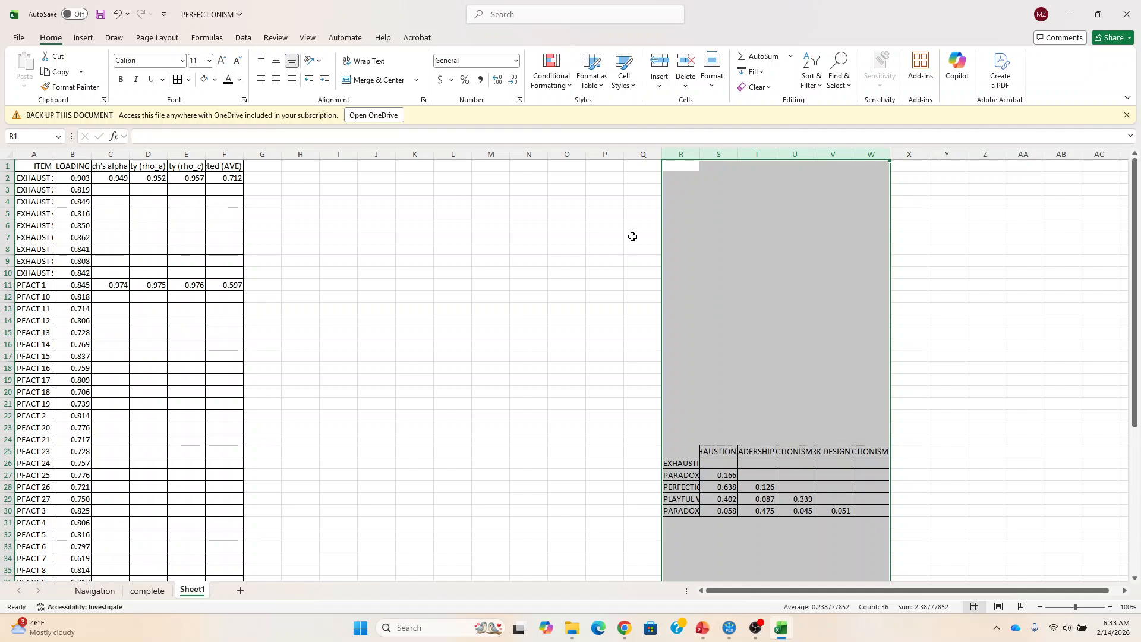
Widen column R so that the construct names of the HTMT matrix fit
left_click(648, 466)
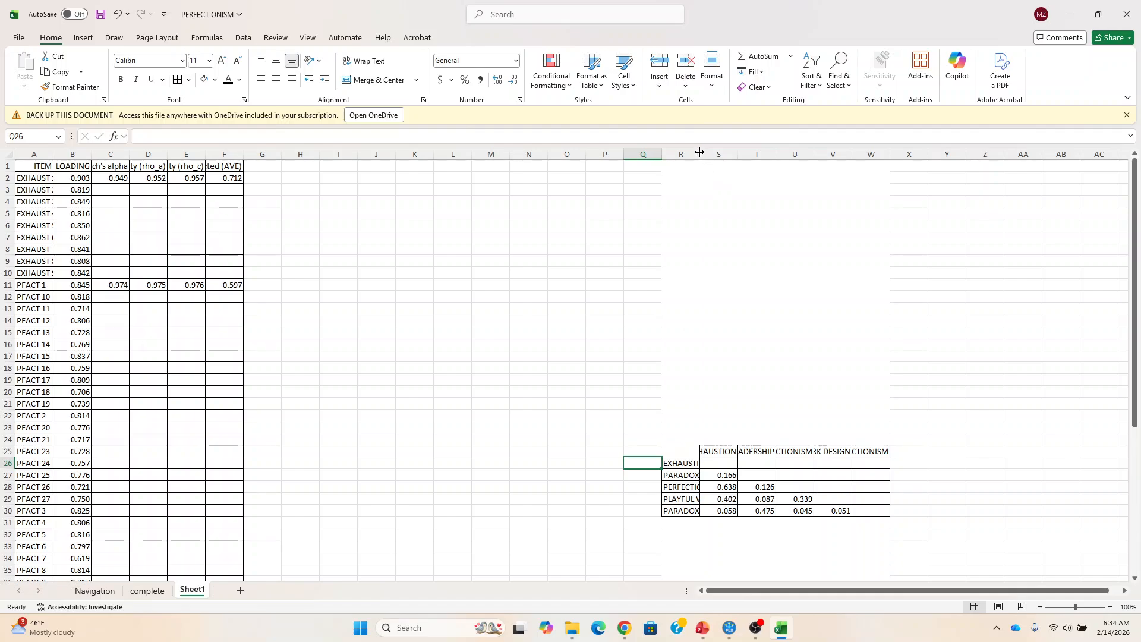
left_click_drag(700, 153, 826, 153)
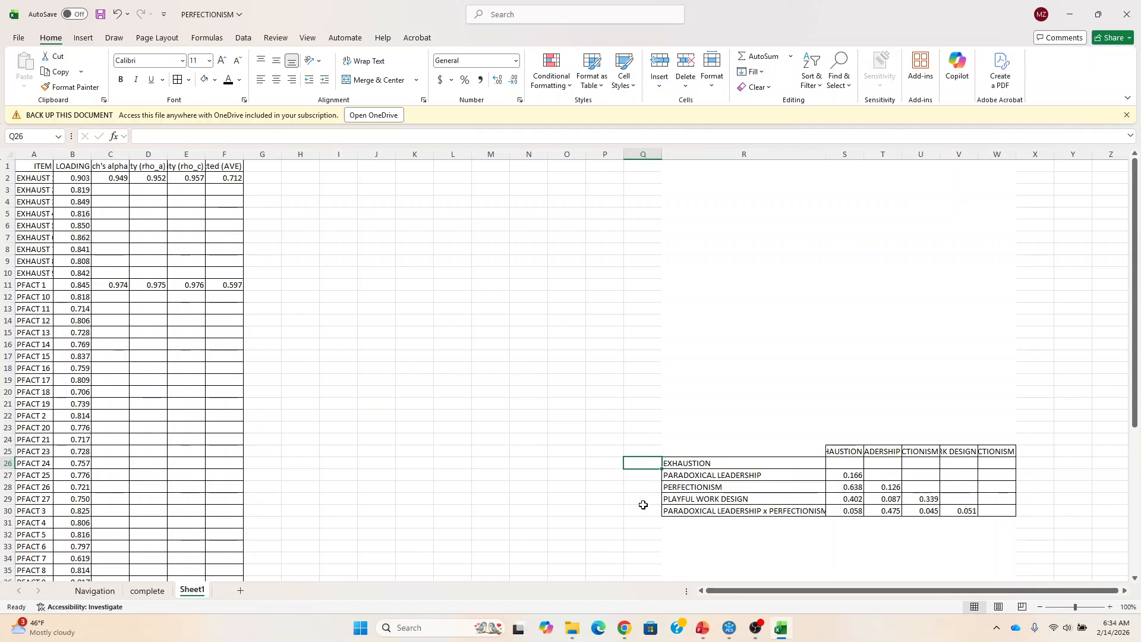
left_click_drag(639, 512, 963, 513)
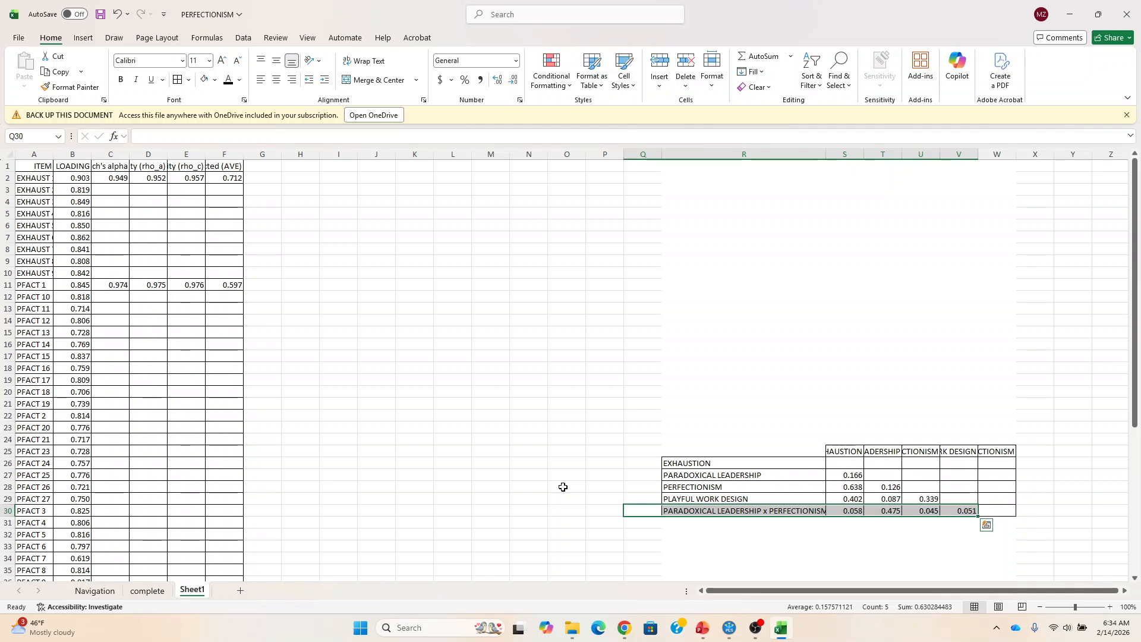
Reopen the Discriminant validity results from the Navigation sheet and go down to the Fornell-Larcker criterion table
left_click(94, 590)
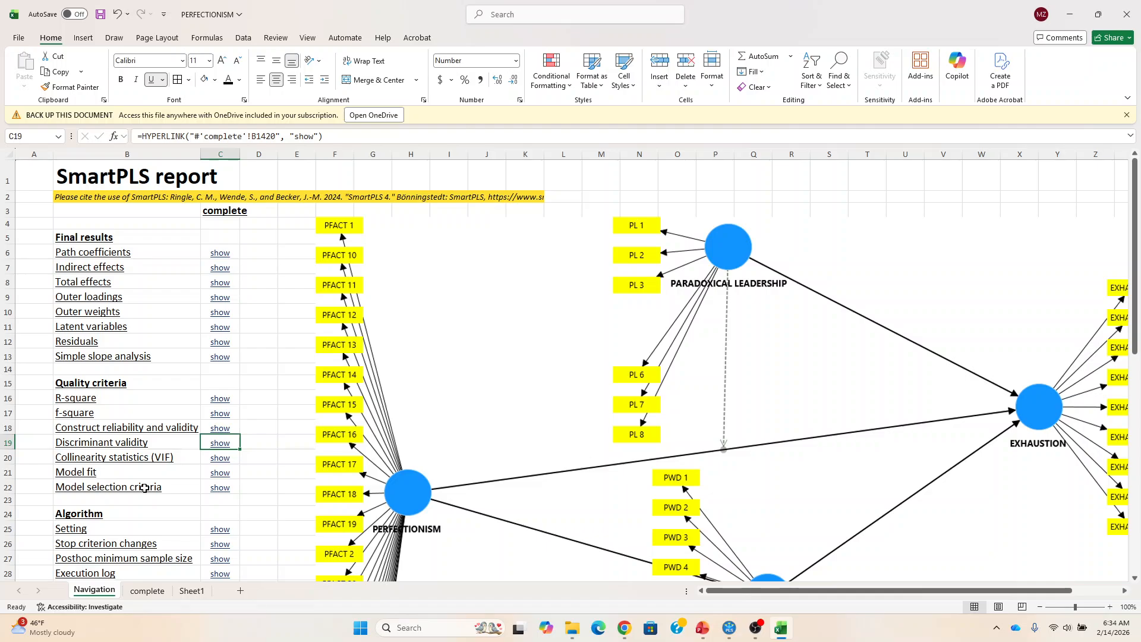
left_click(219, 447)
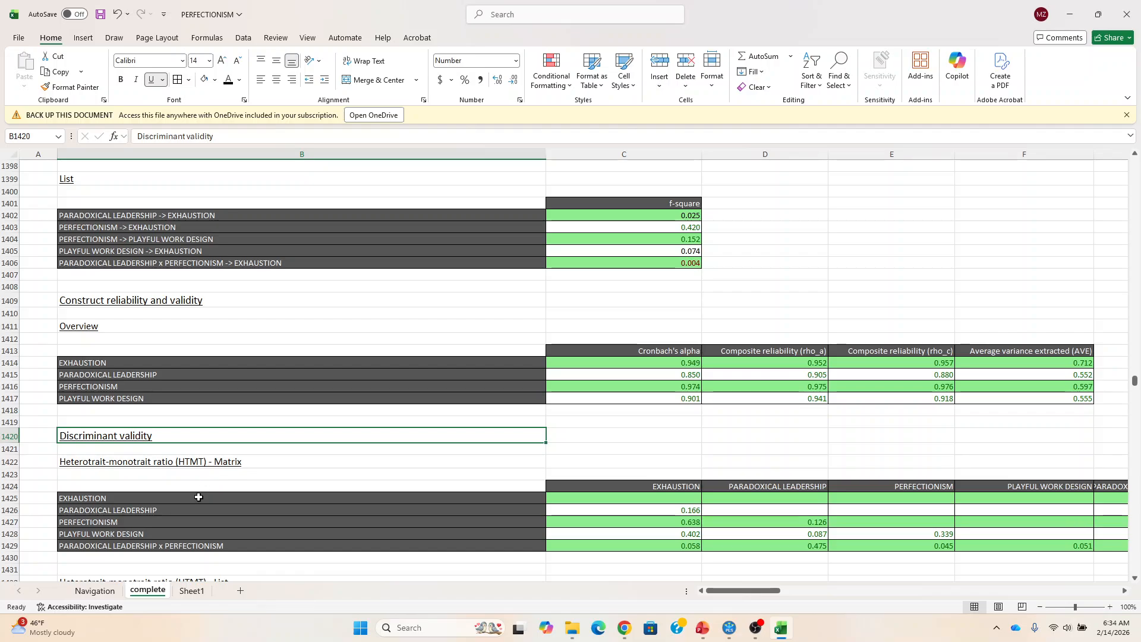
key("Down")
key("Down")
key("Down")
key("Down")
key("Down")
key("Down")
key("Down")
key("Down")
key("Down")
key("Down")
key("Down")
key("Down")
key("Down")
key("Down")
key("Down")
key("Down")
key("Down")
key("Down")
key("Down")
key("Down")
key("Down")
key("Down")
key("Down")
key("Down")
key("Down")
key("Down")
key("Down")
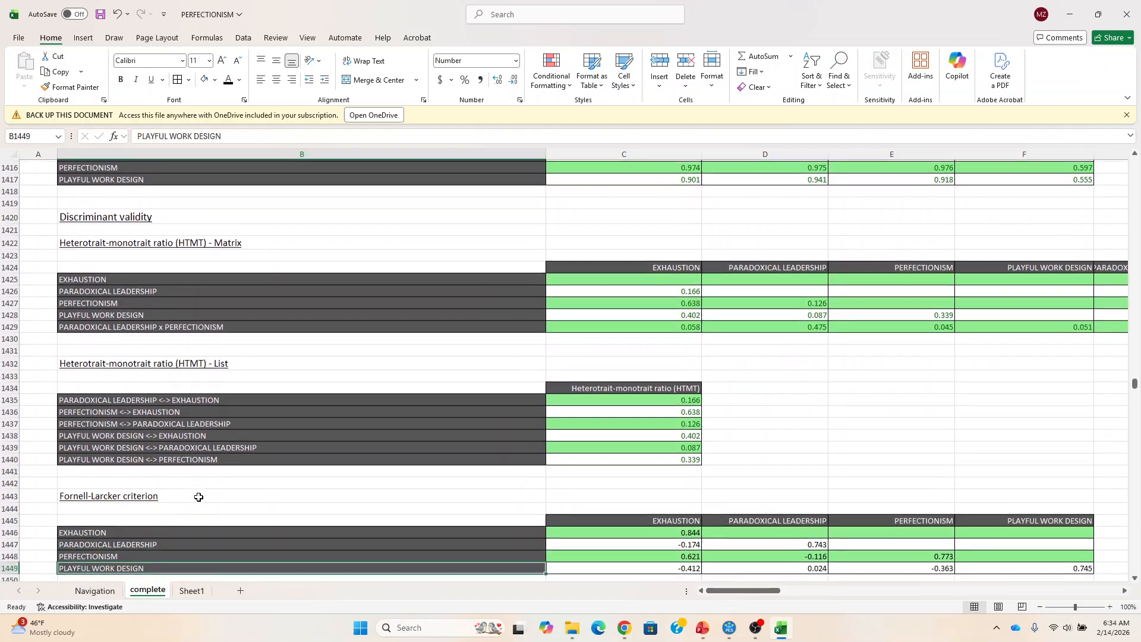
key("Down")
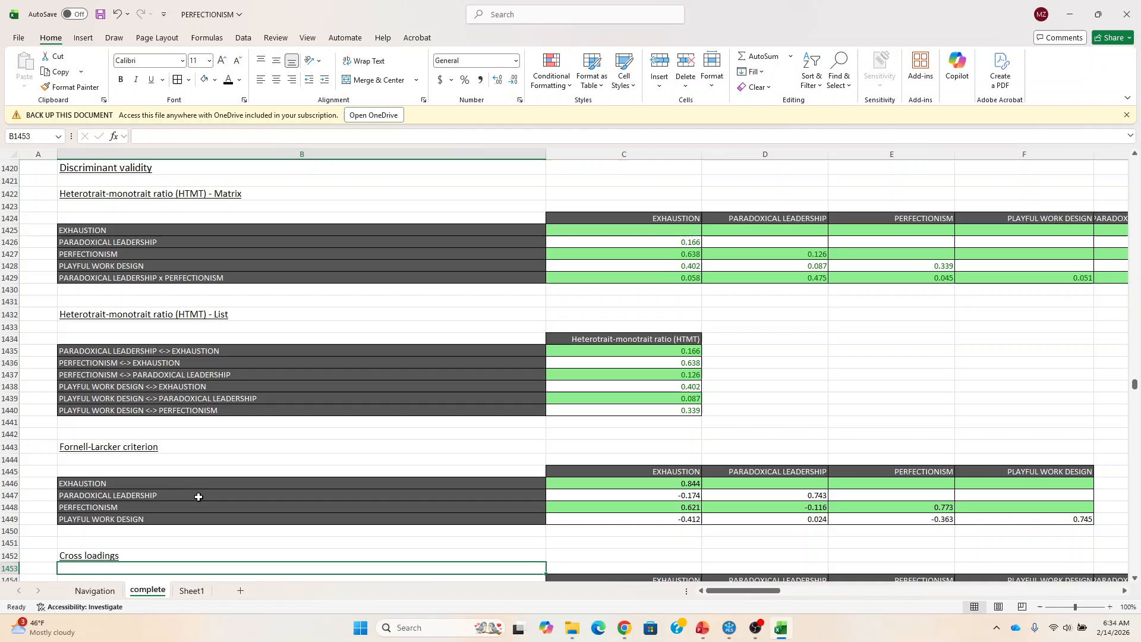
Copy the Fornell-Larcker criterion table, B1445:F1449, to cell K14 of Sheet1
left_click(153, 468)
key("shift+Down")
key("shift+Down")
key("shift+Down")
key("shift+Down")
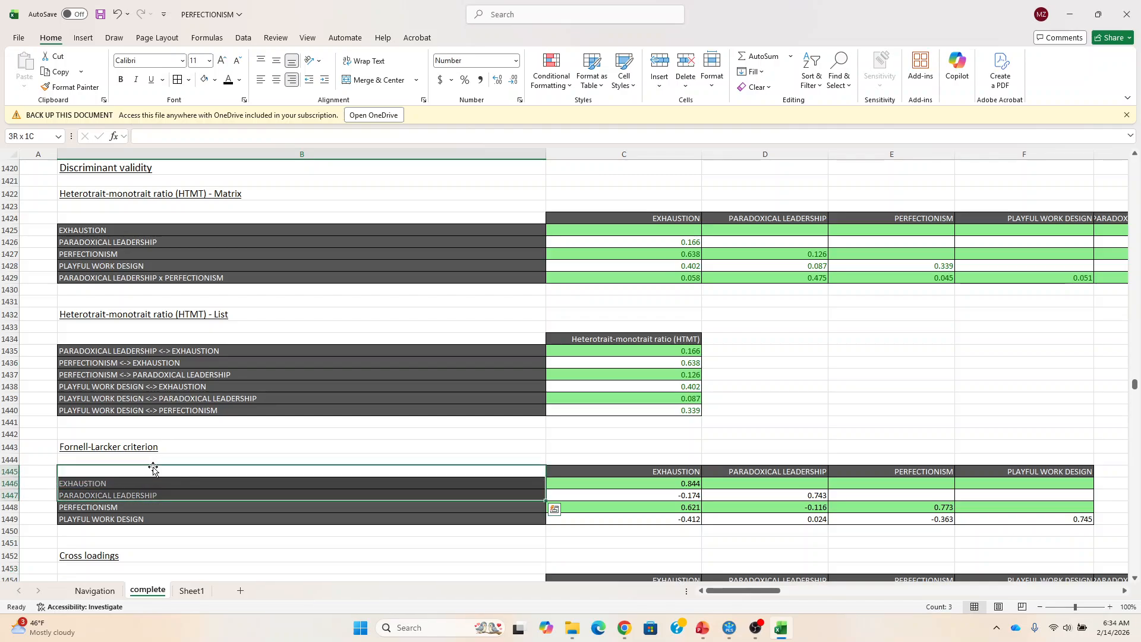
key("shift+Right")
key("shift+Right")
key("shift+Right")
key("shift+Right")
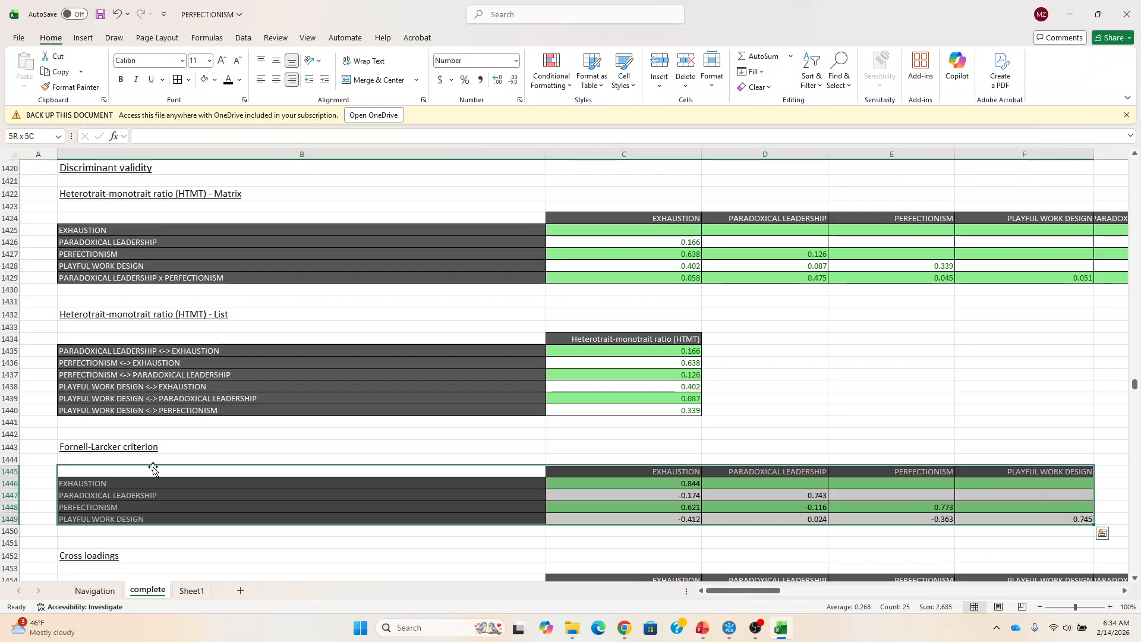
key("ctrl+c")
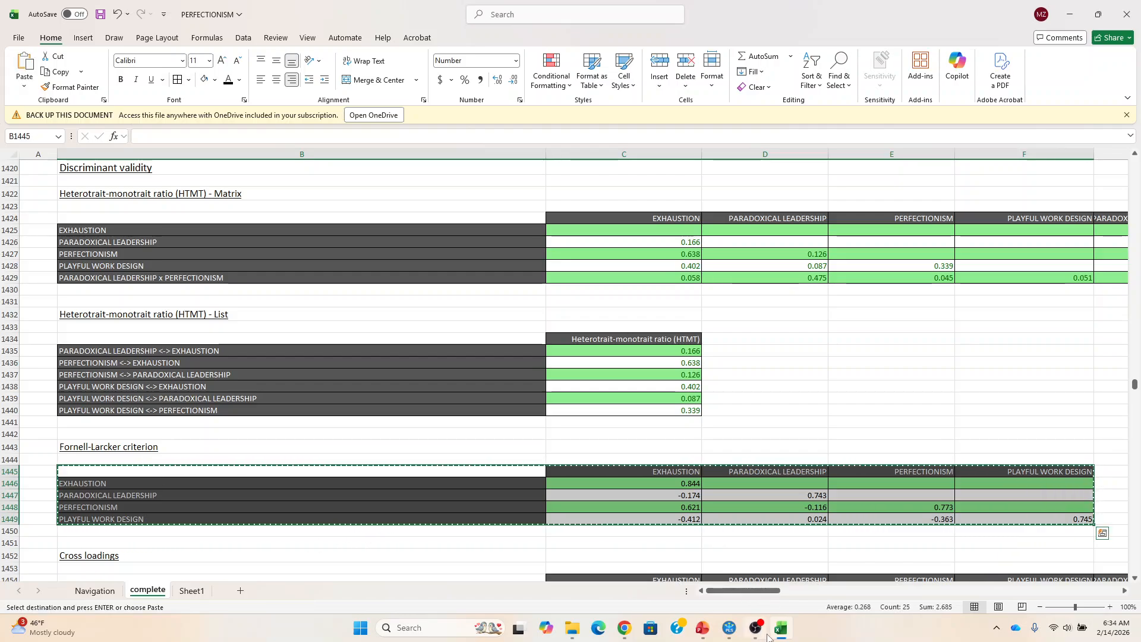
left_click(193, 591)
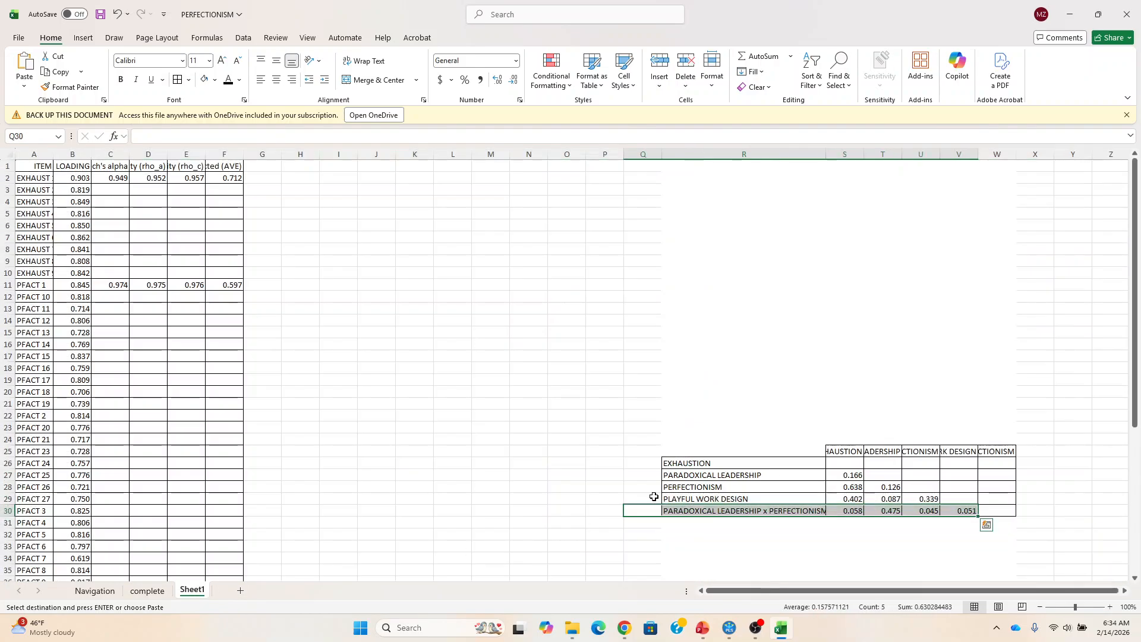
left_click(407, 318)
key("ctrl+v")
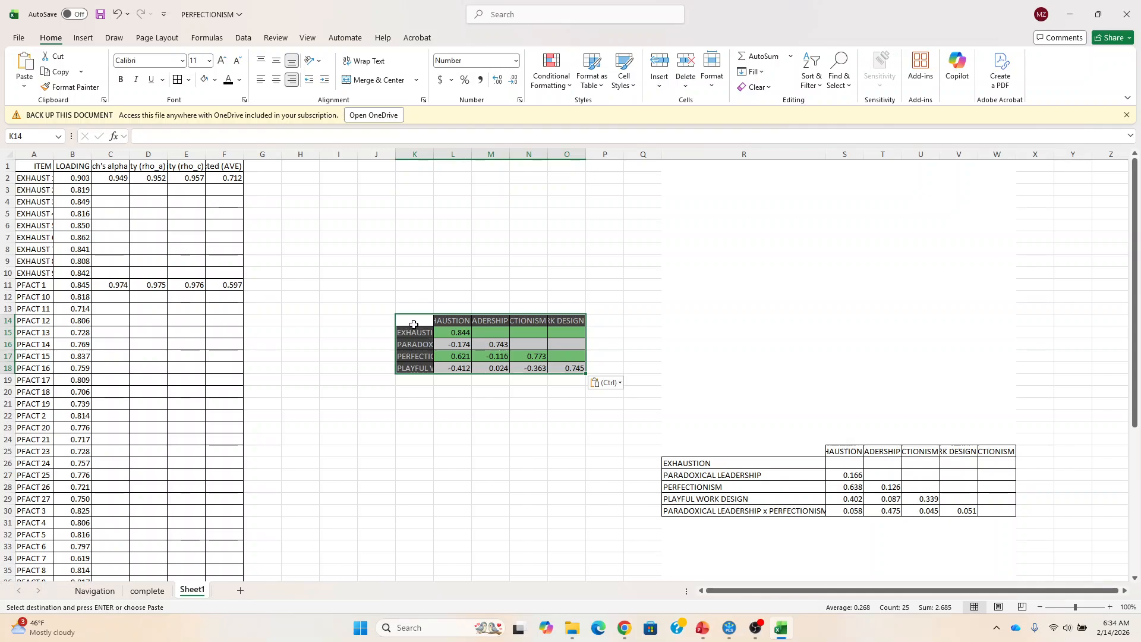
Number the construct rows of the Fornell-Larcker table 1 to 4 in cells J15:J18
left_click(381, 334)
type("1")
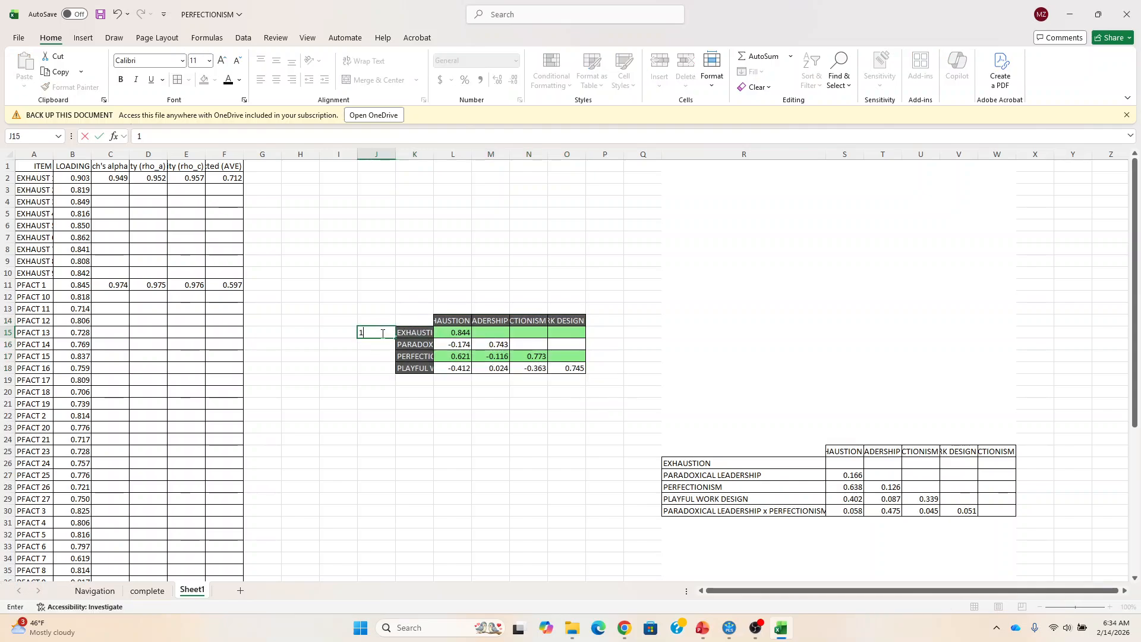
key("Return")
type("2")
key("Return")
type("3")
key("Return")
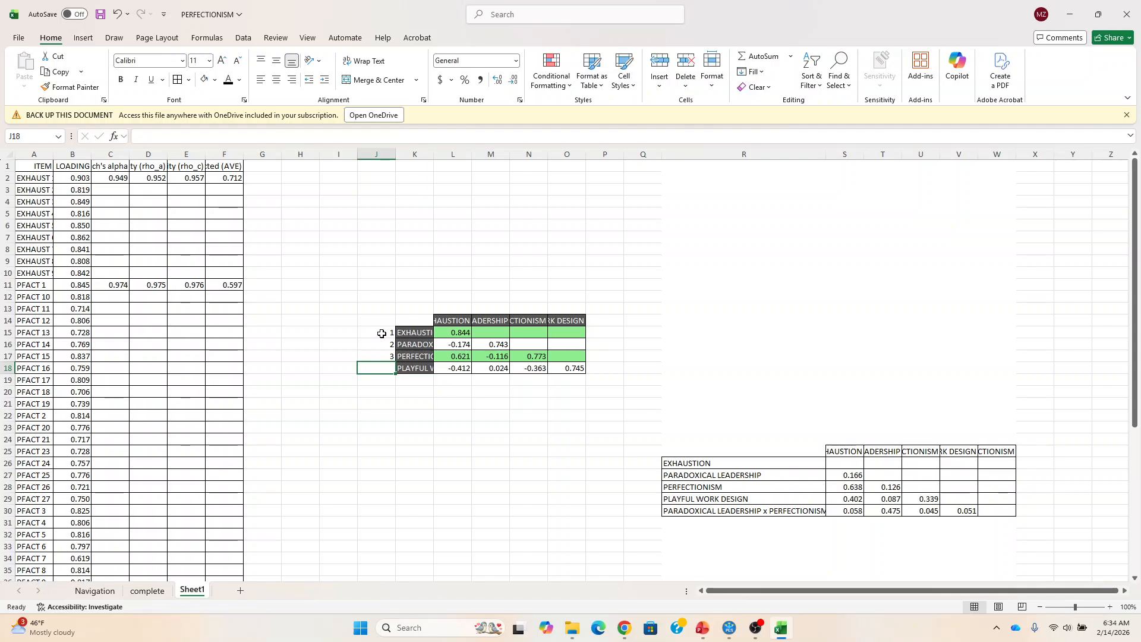
type("4")
key("Up")
Replace the construct names in the Fornell-Larcker table's header, L14:O14, with the numbers 1 to 4
key("Up")
key("Up")
key("Up")
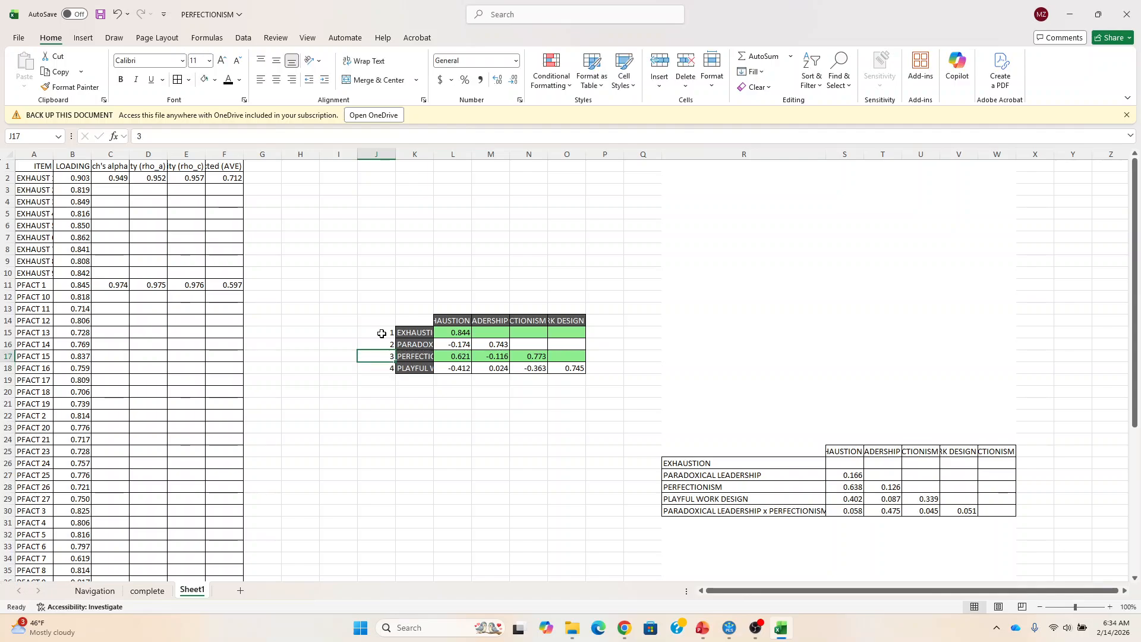
key("Right")
key("Right")
type("1")
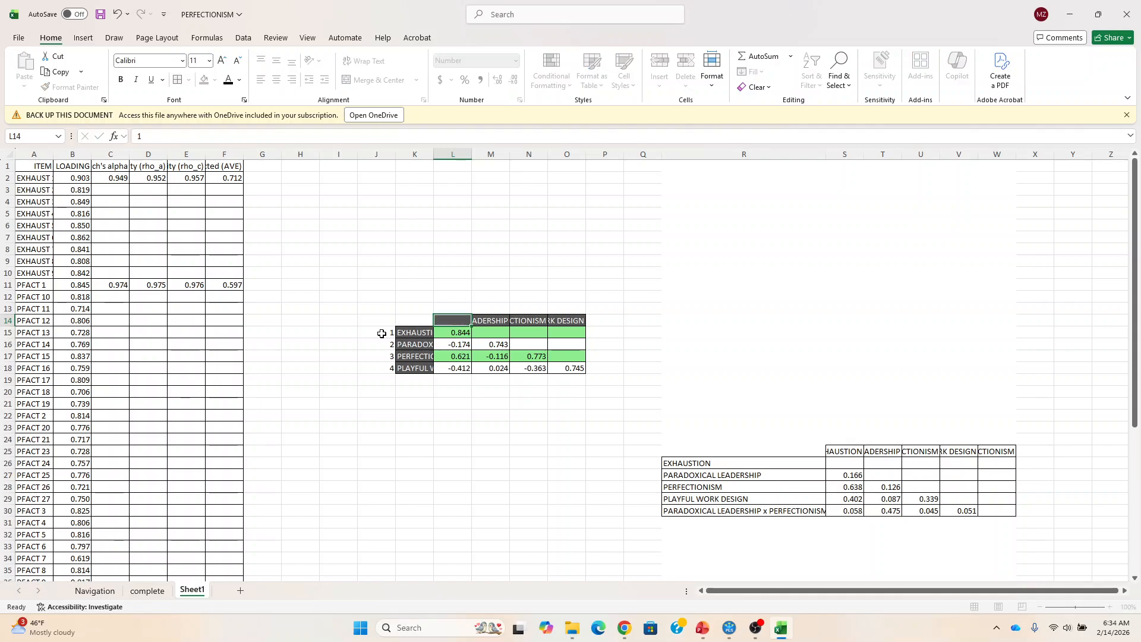
key("Right")
type("2")
key("Right")
type("3")
key("Right")
type("4")
key("Right")
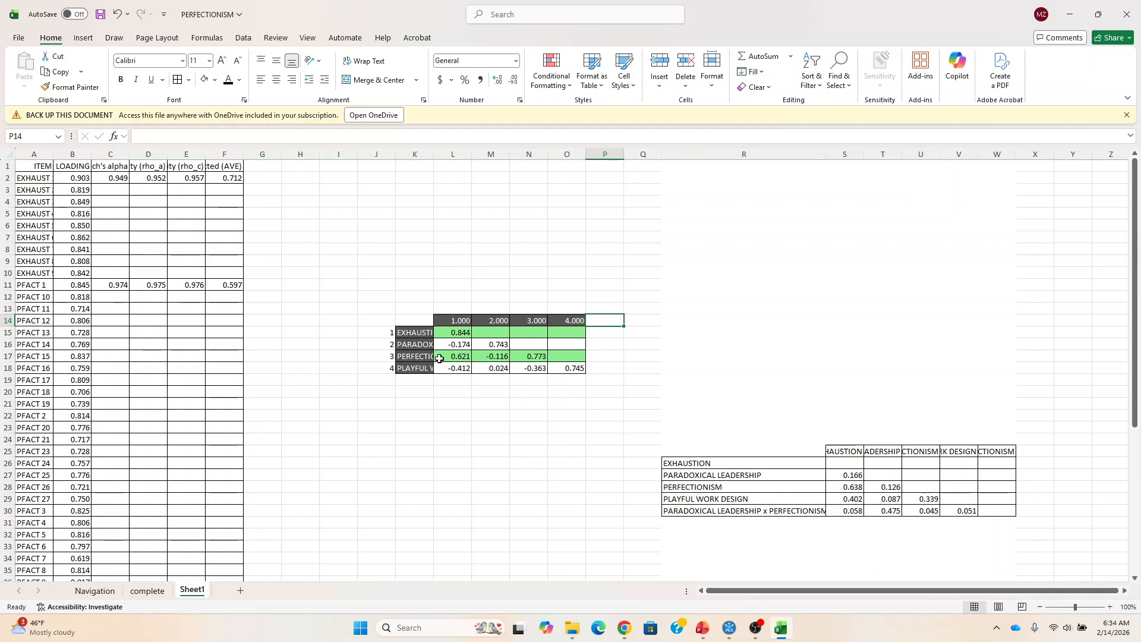
Apply a white fill and the Automatic font color to columns J to O, covering the Fornell-Larcker table
left_click_drag(376, 153, 567, 153)
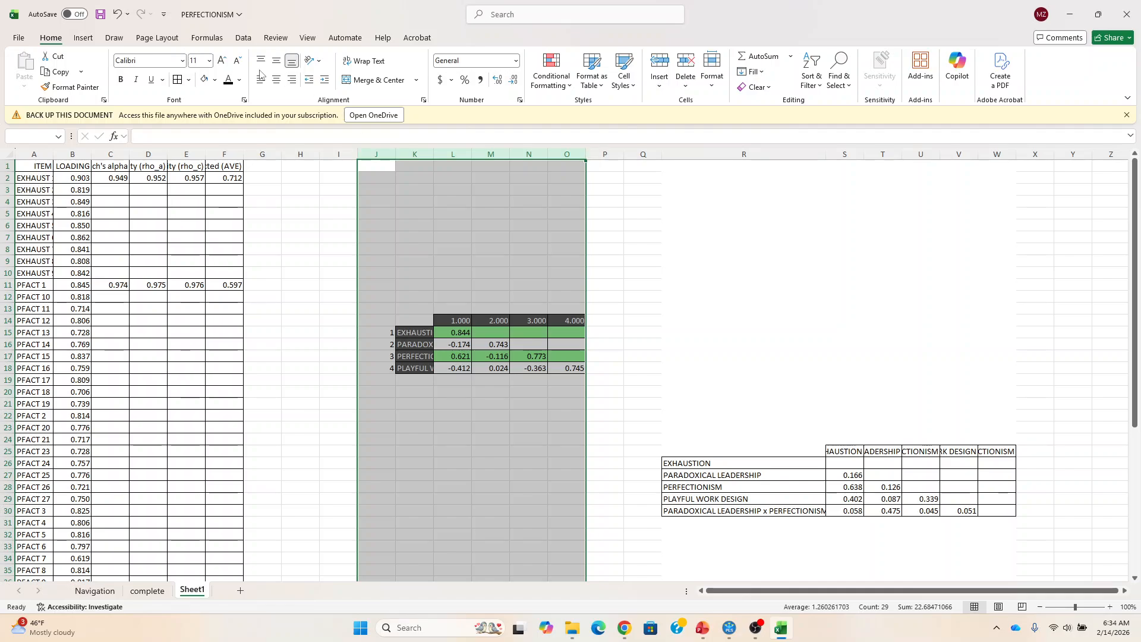
left_click(204, 79)
left_click(313, 333)
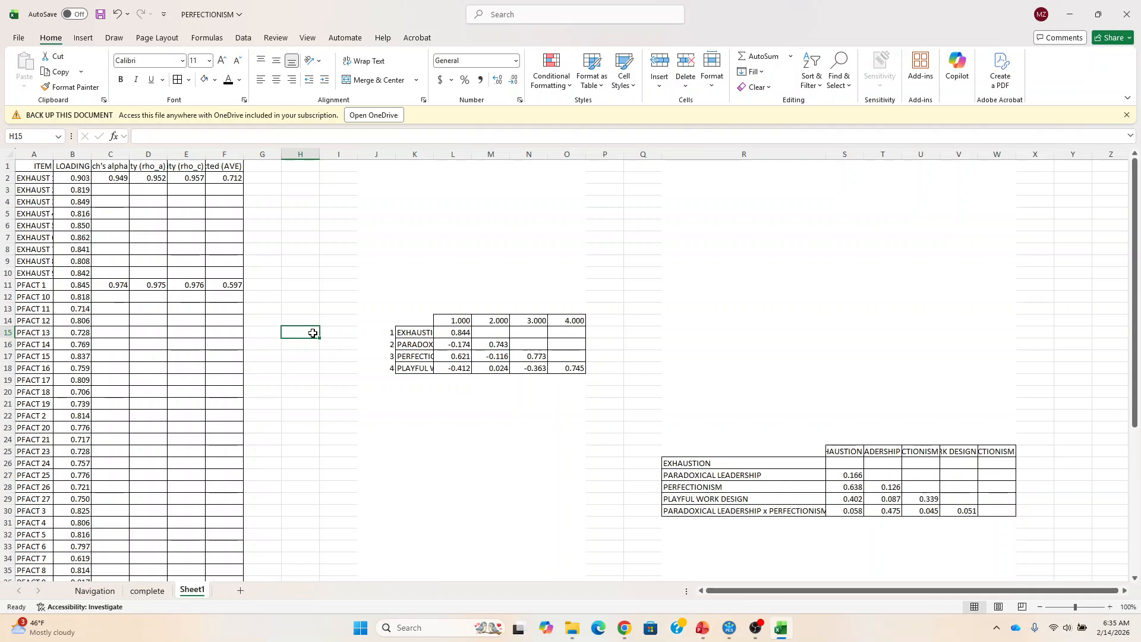
Switch to SmartPLS, return to the model and run Bootstrapping with 5000 subsamples, percentile bootstrap, two-tailed test and 0.05 significance level
left_click(730, 628)
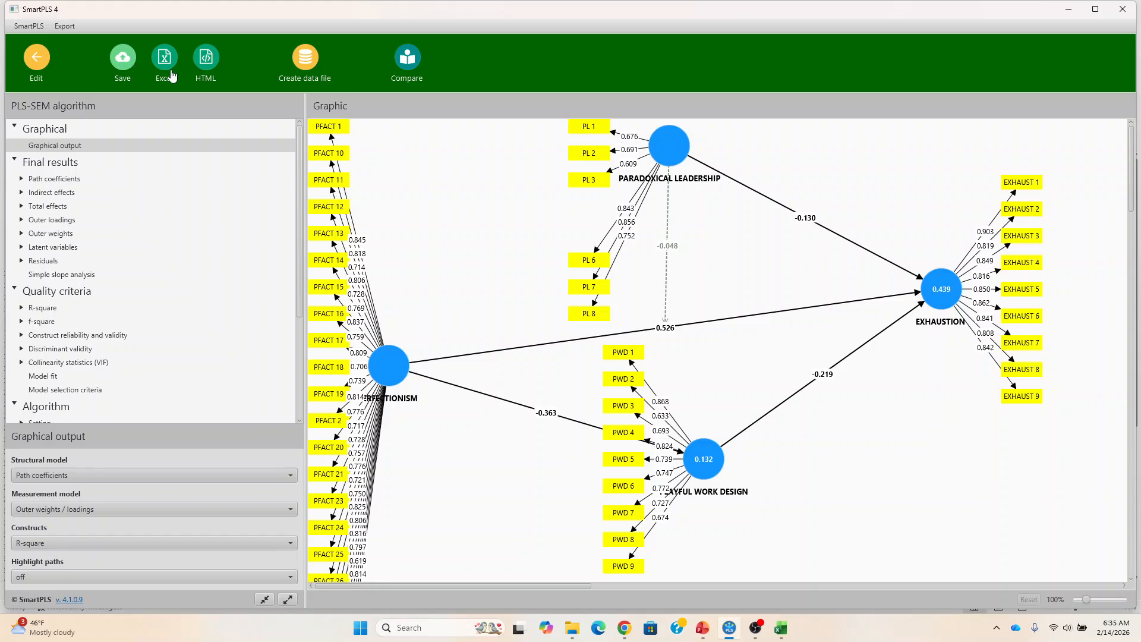
left_click(36, 66)
left_click(164, 73)
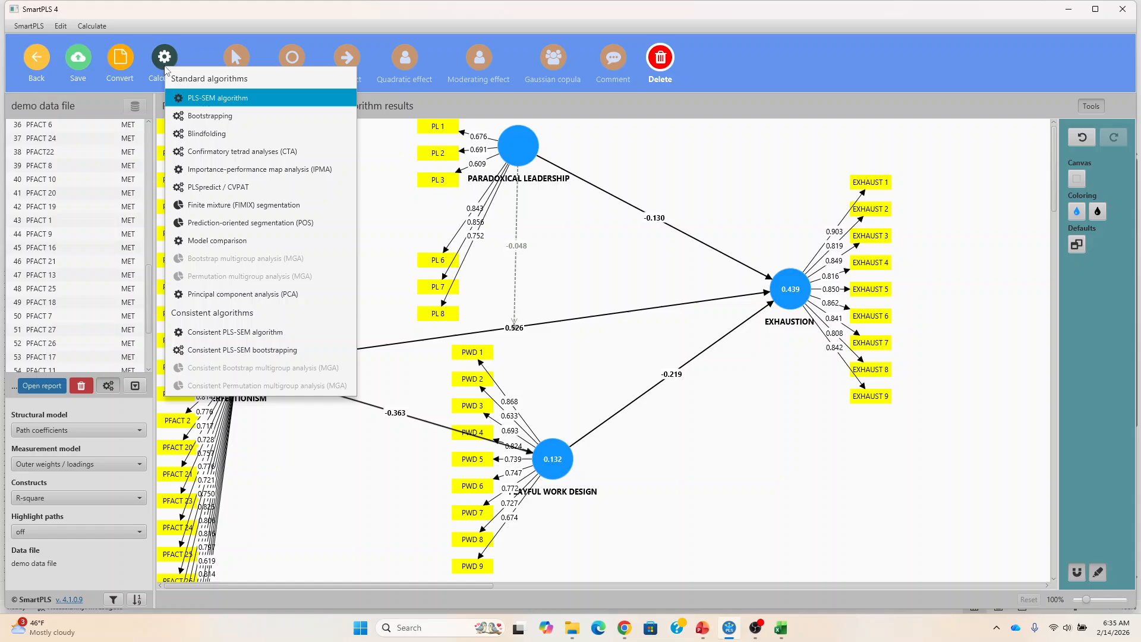
left_click(202, 115)
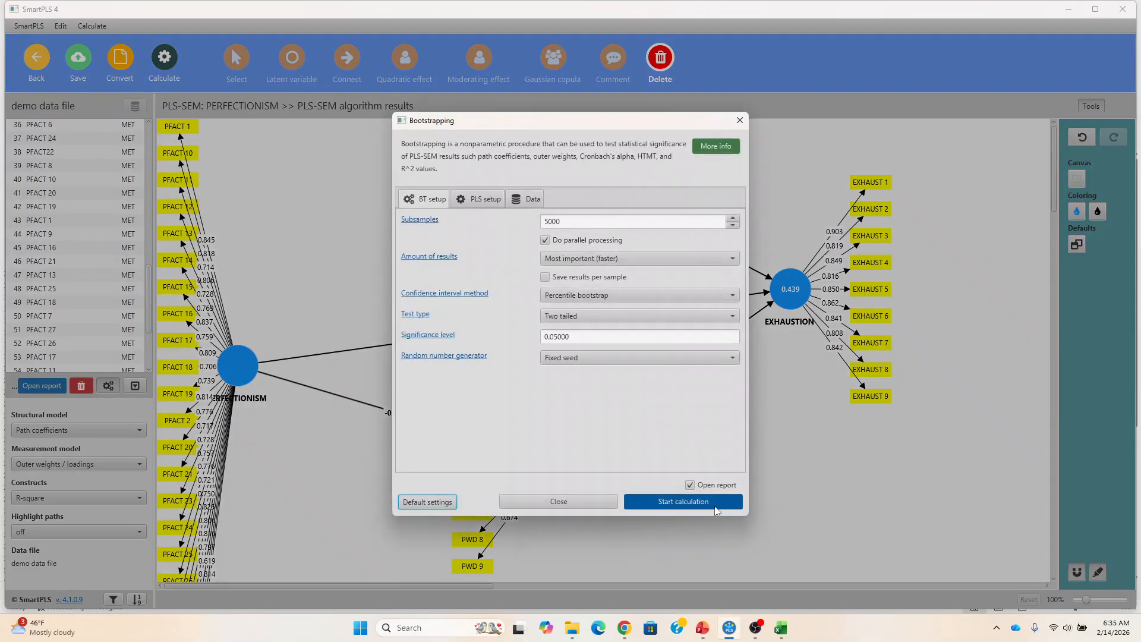
left_click(715, 507)
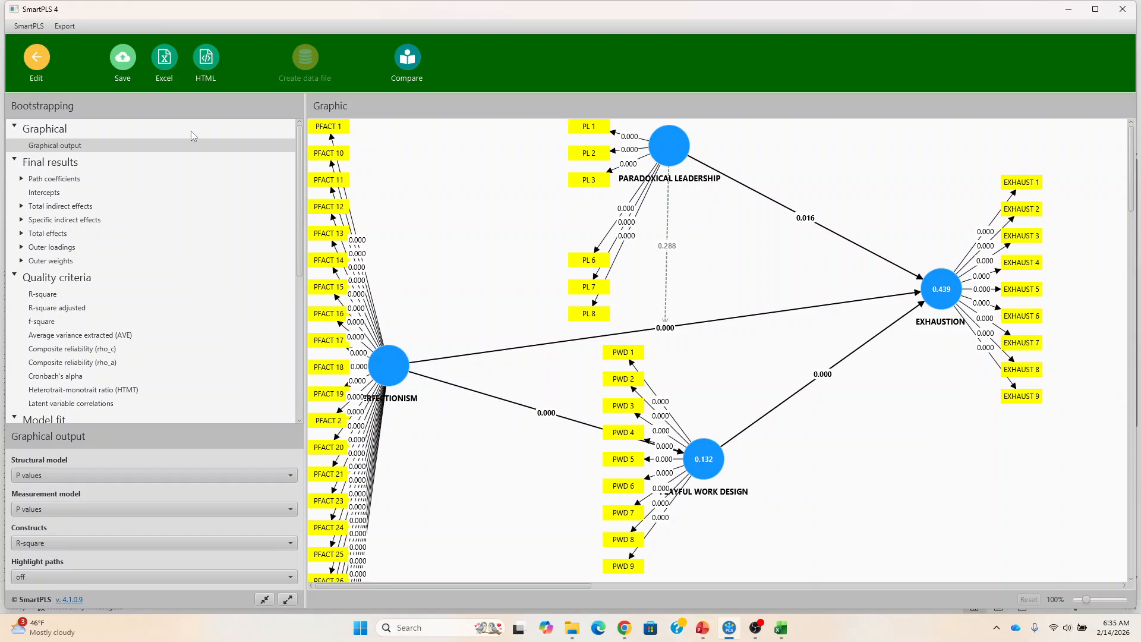
left_click(780, 637)
left_click(780, 635)
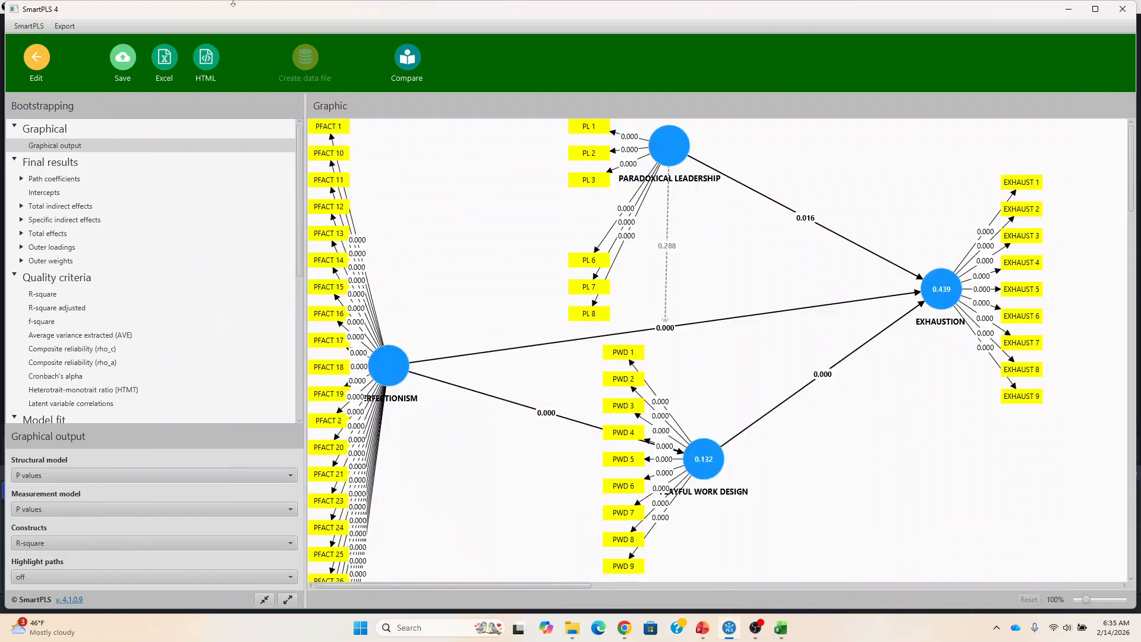
Export the bootstrapping results to an Excel file named PERFECTIONISM1 on the Desktop, with the US number format and rendered model image
left_click(164, 58)
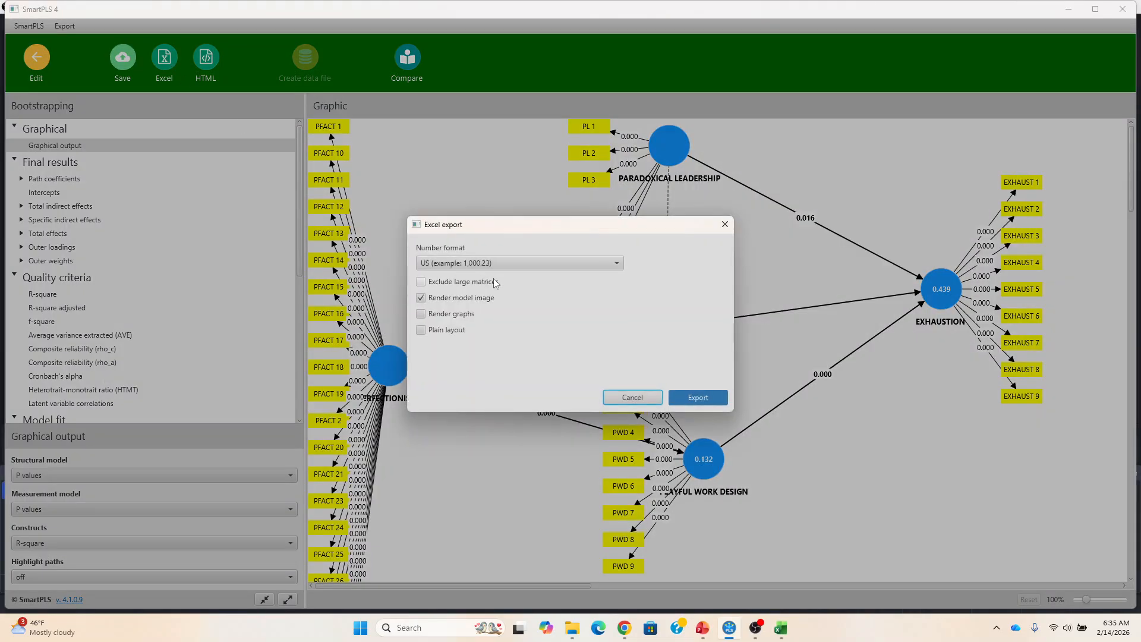
left_click(688, 404)
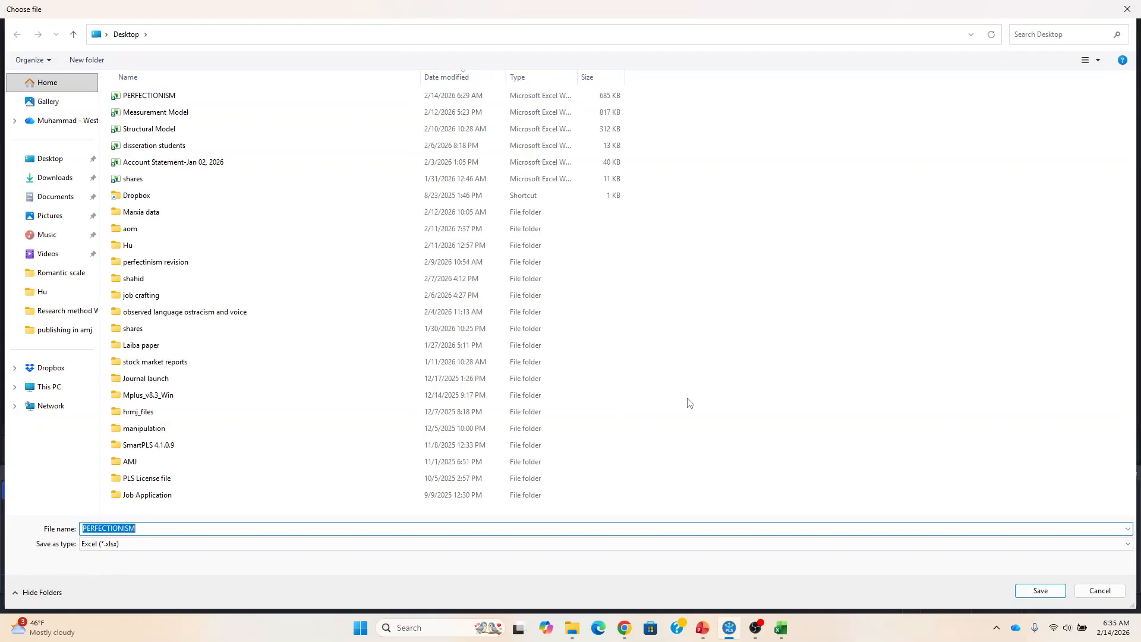
key("End")
type("1")
left_click(1041, 590)
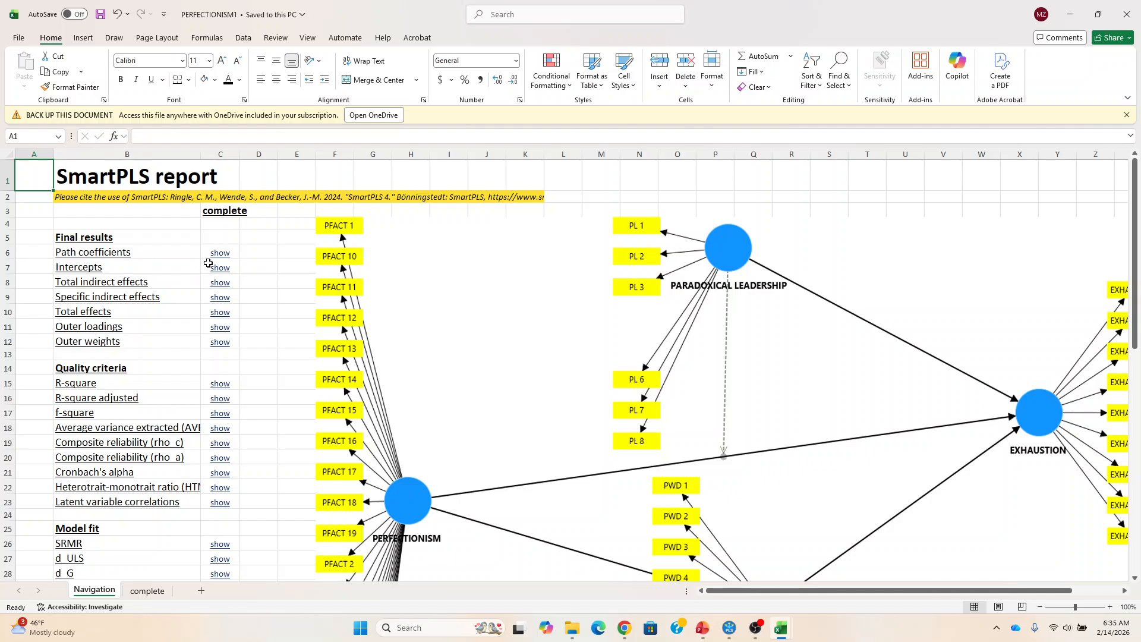
Open the report's Path coefficients section and copy its mean, STDEV, T values and p values table, B12:G17
left_click(219, 254)
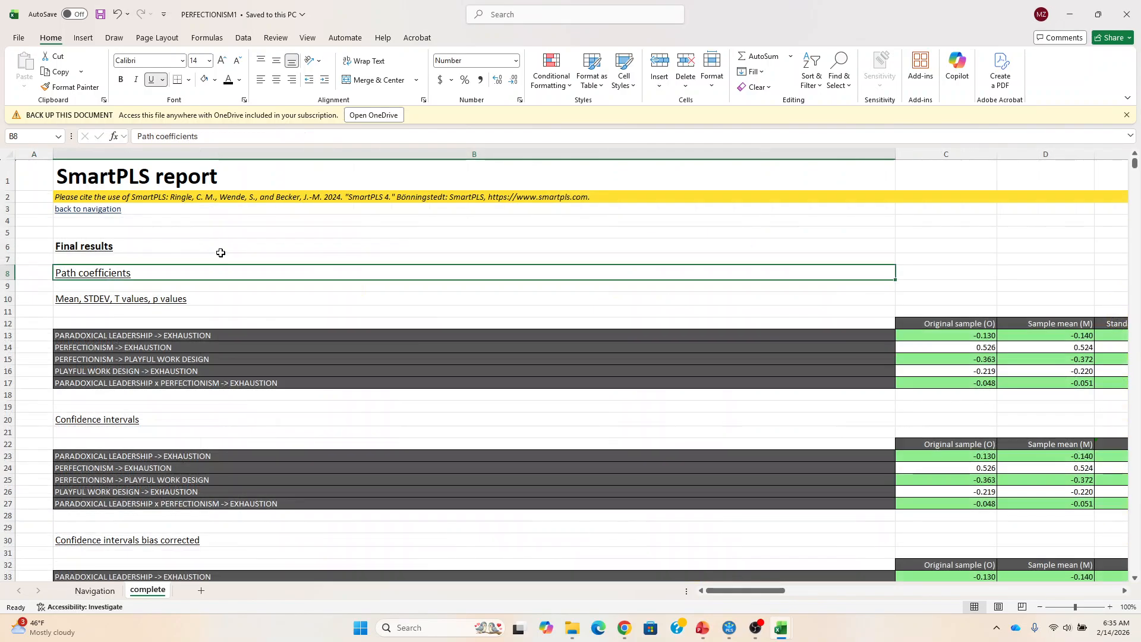
left_click(174, 336)
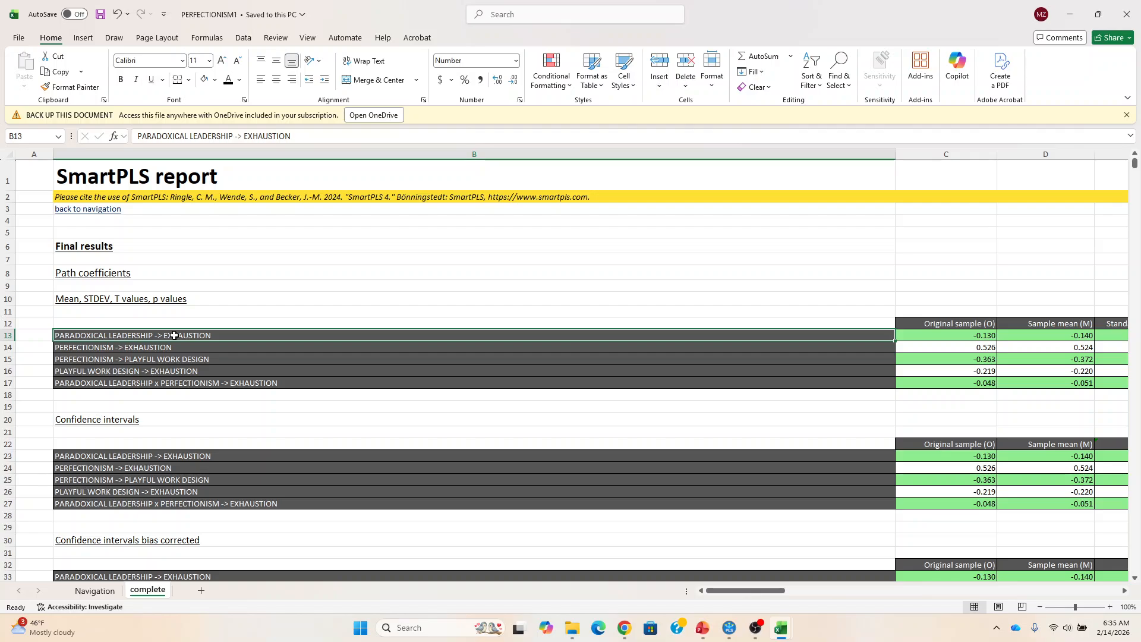
key("Up")
key("shift+Down")
key("shift+Down")
key("shift+Down")
key("shift+Down")
key("shift+Down")
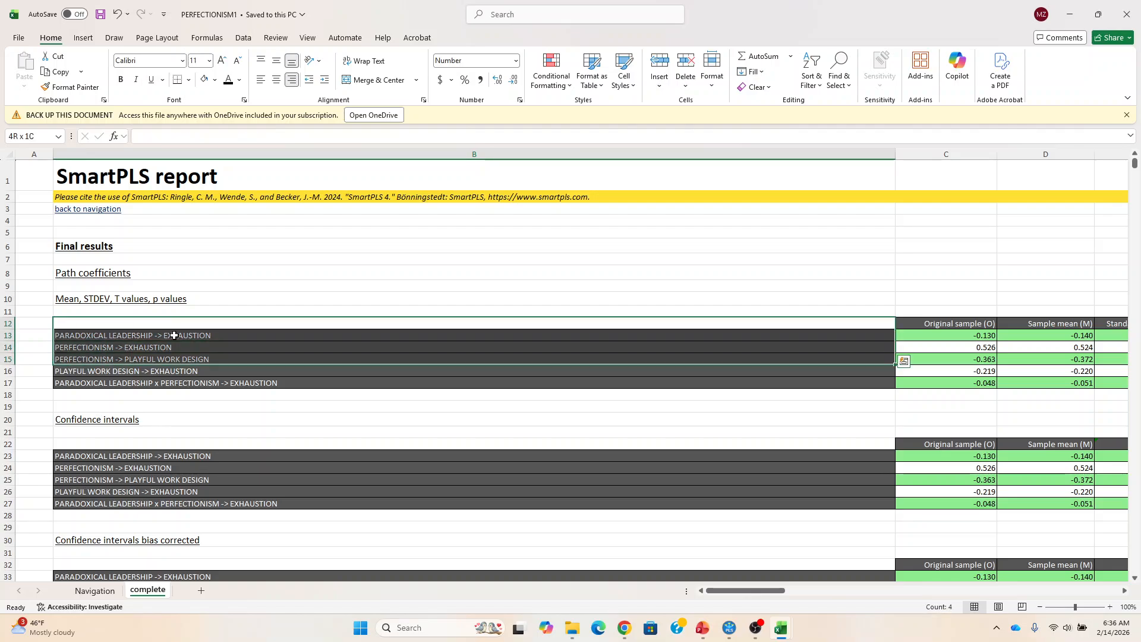
key("shift+Right")
key("shift+Right")
key("shift+Right")
key("shift+Right")
key("shift+Right")
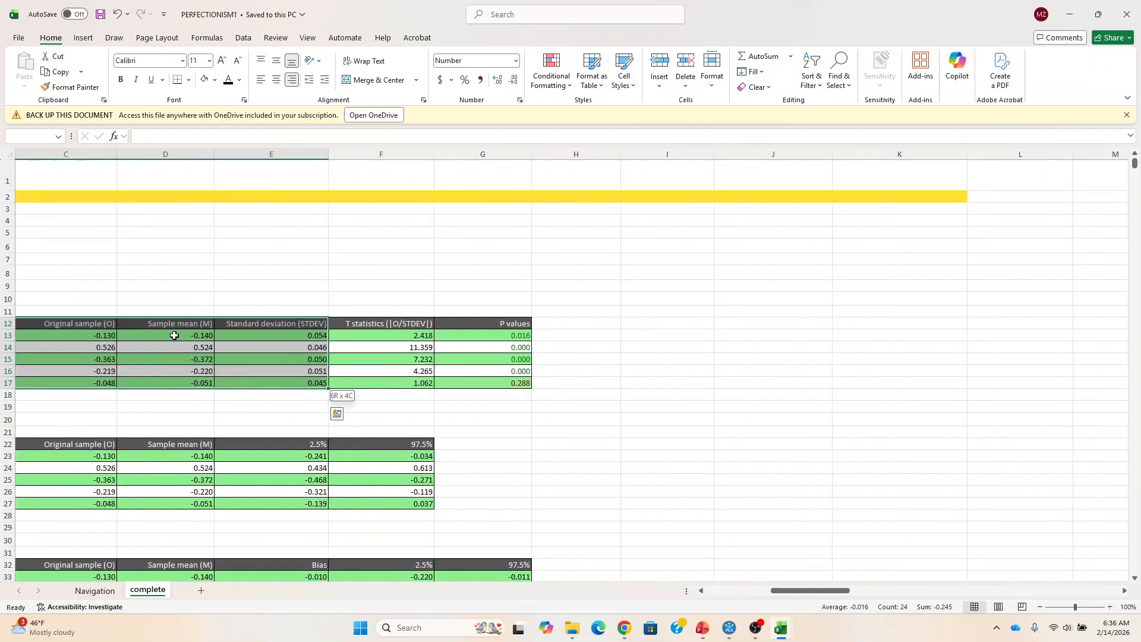
key("ctrl+c")
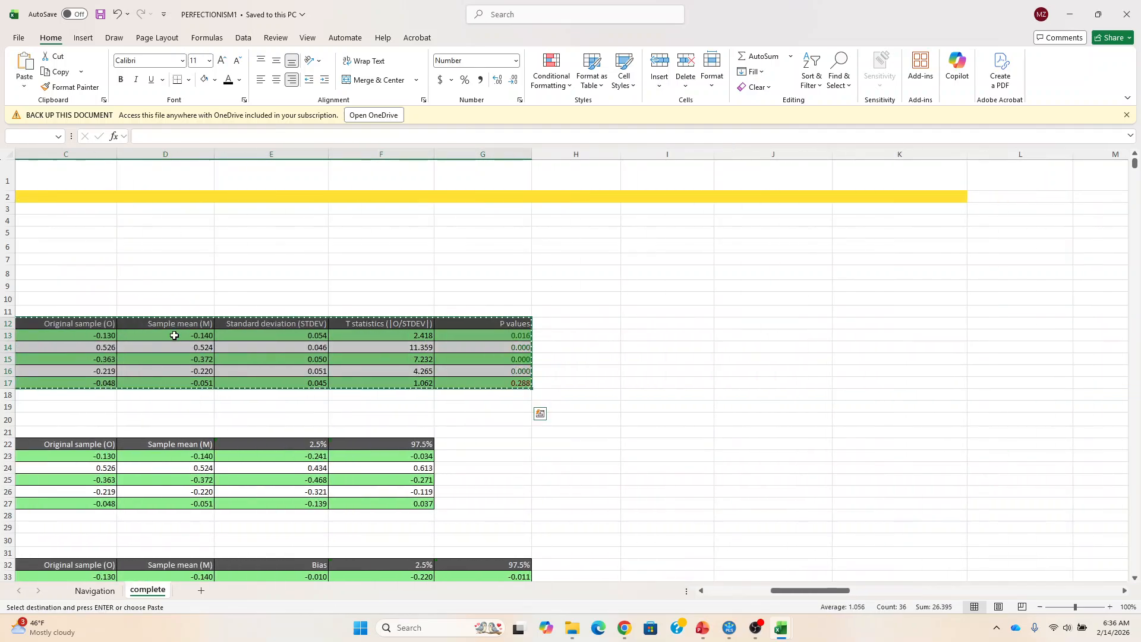
Paste the path coefficients table into a new sheet and widen the path name column and the Standard deviation column
left_click(201, 590)
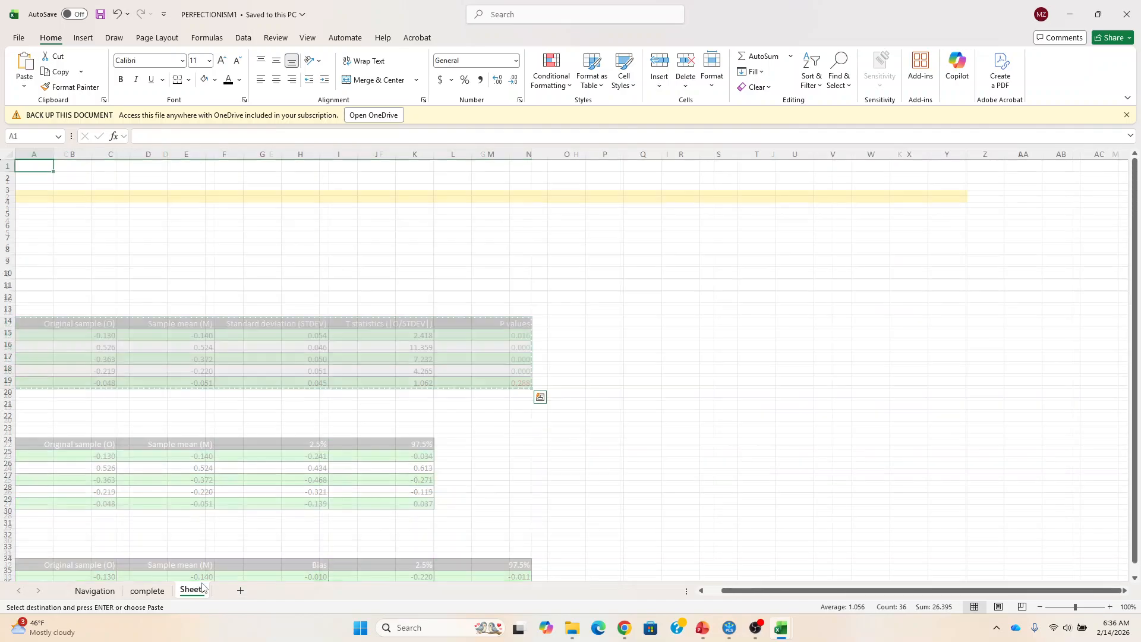
key("ctrl+v")
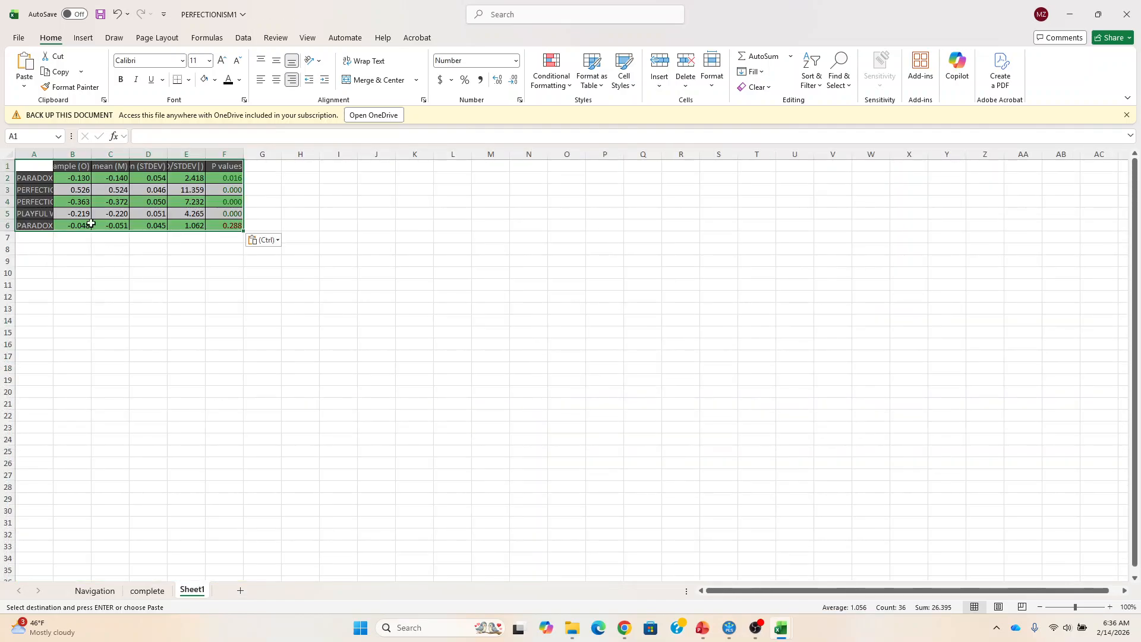
left_click_drag(56, 153, 213, 172)
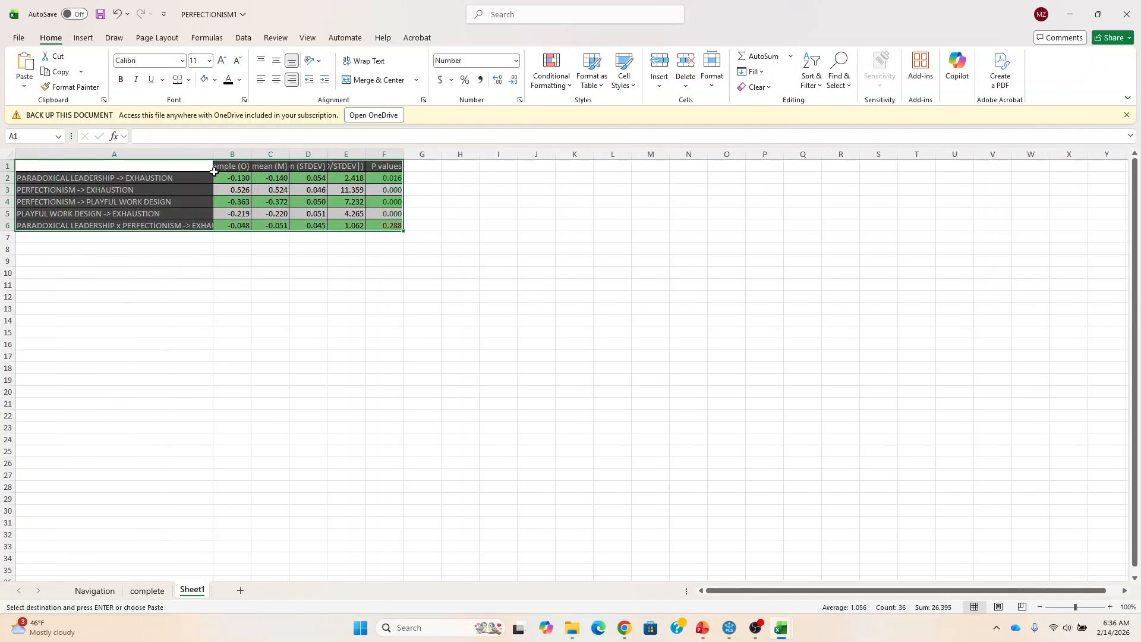
left_click(272, 156)
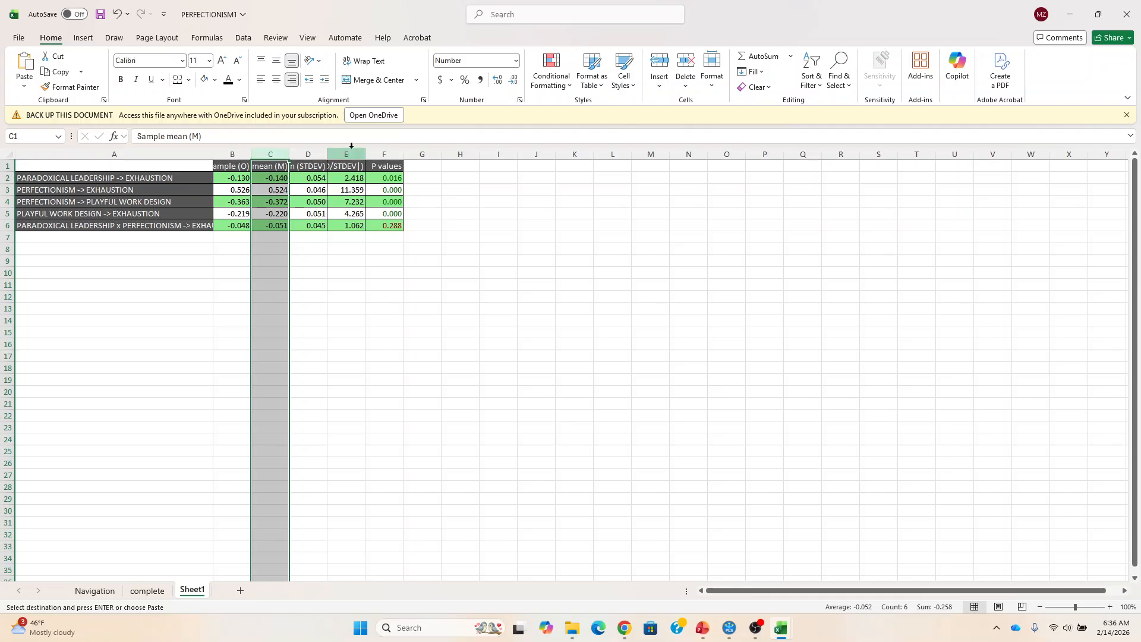
left_click_drag(327, 155, 386, 154)
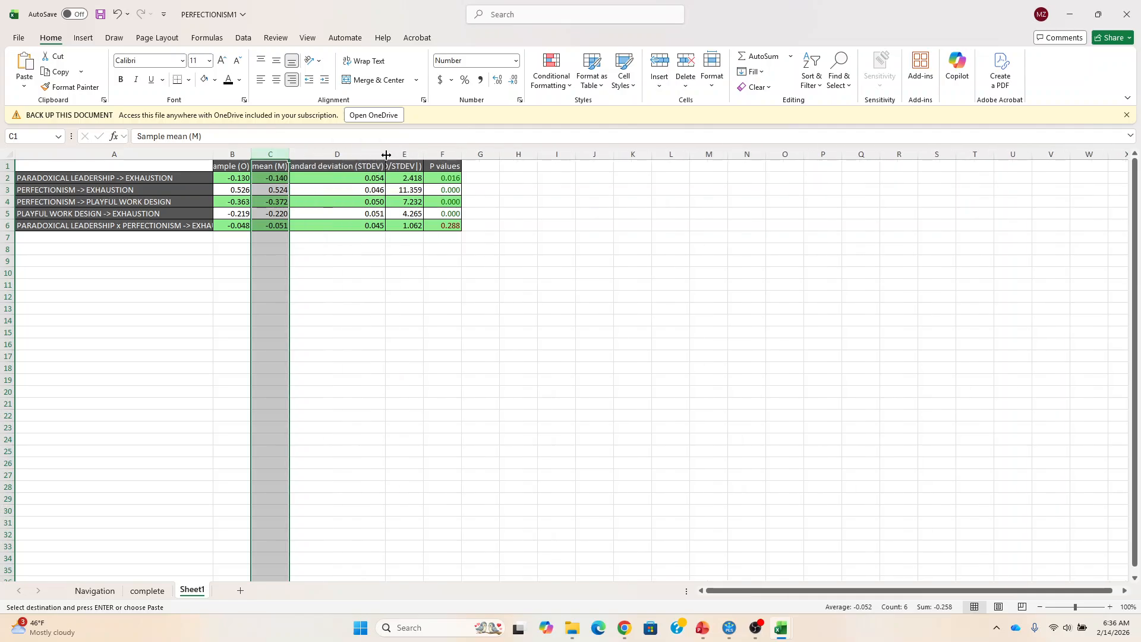
Delete the T statistics column and the Sample mean column from the pasted path coefficients table
left_click(400, 153)
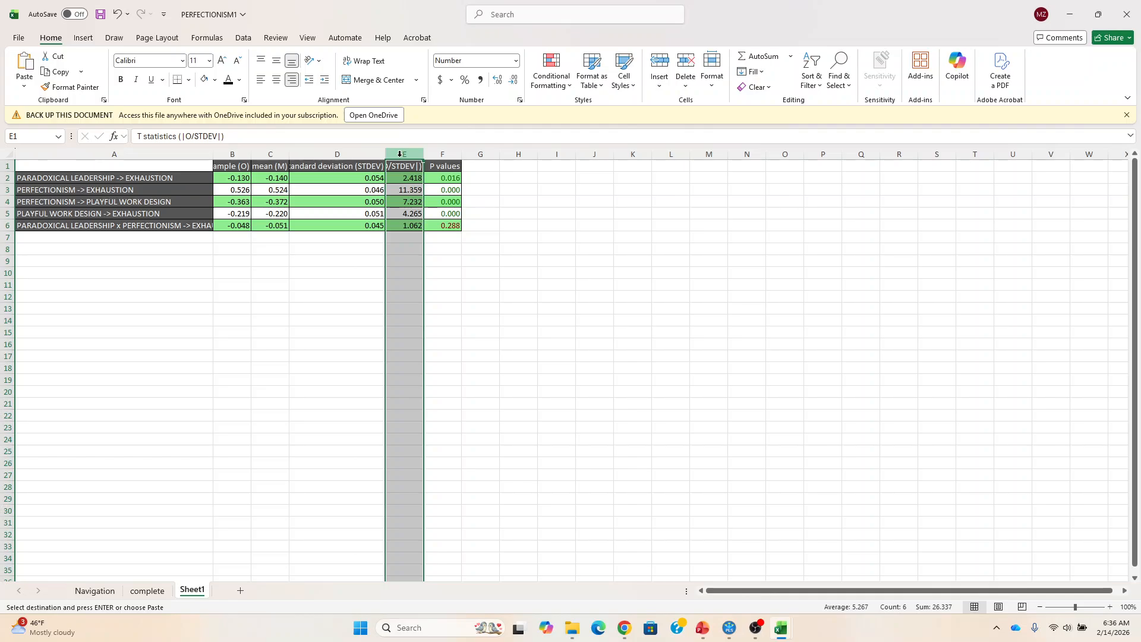
right_click(400, 154)
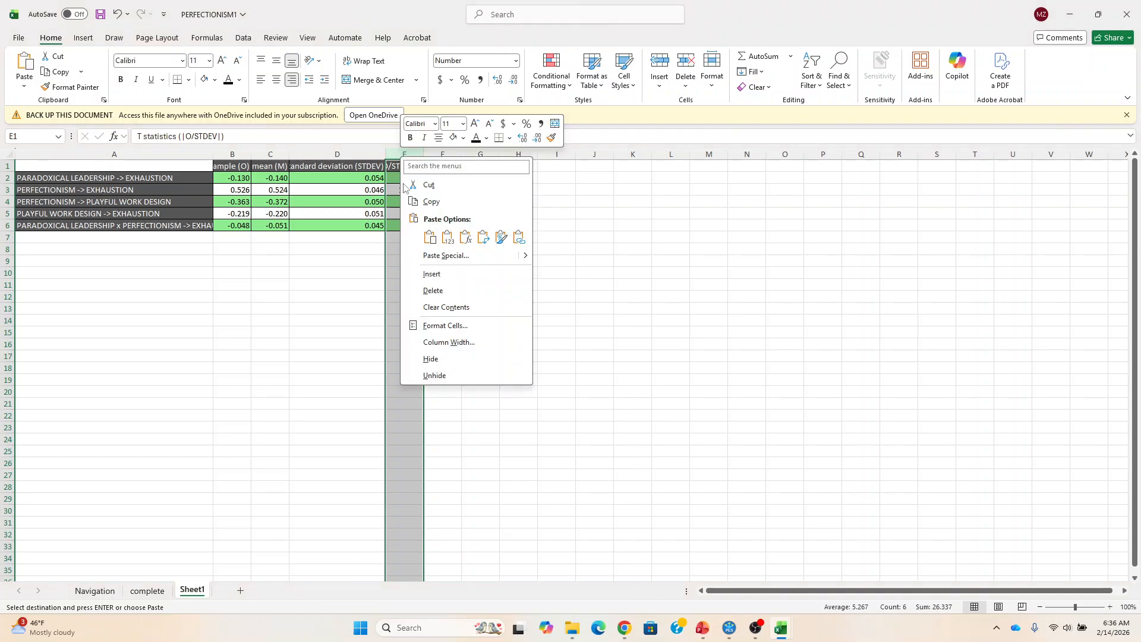
left_click(433, 287)
left_click(270, 154)
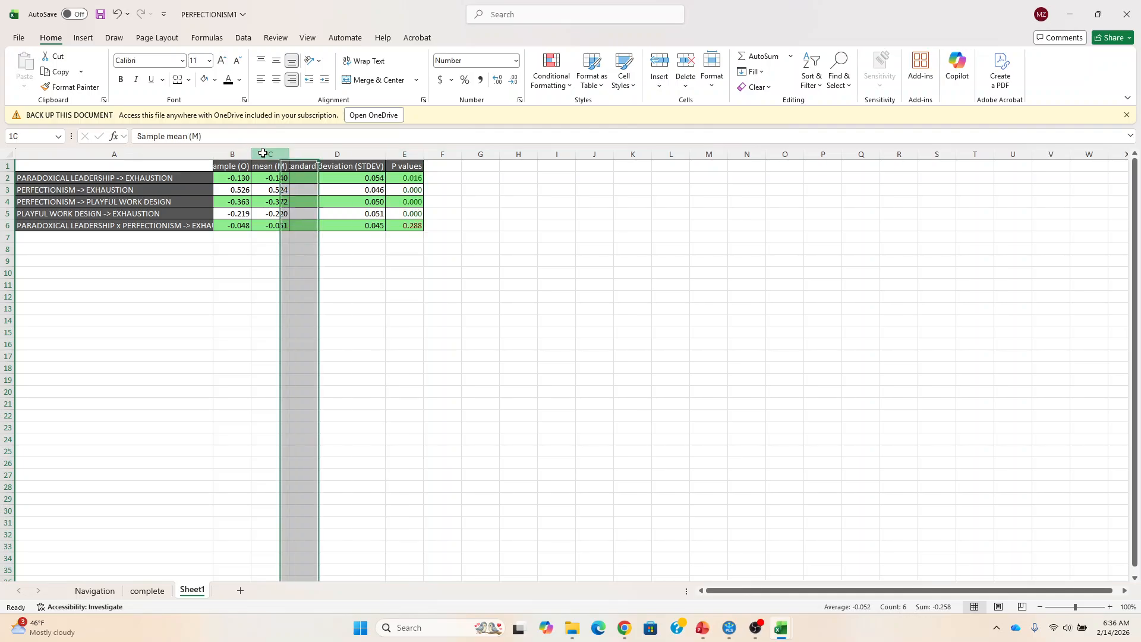
right_click(268, 156)
left_click(285, 291)
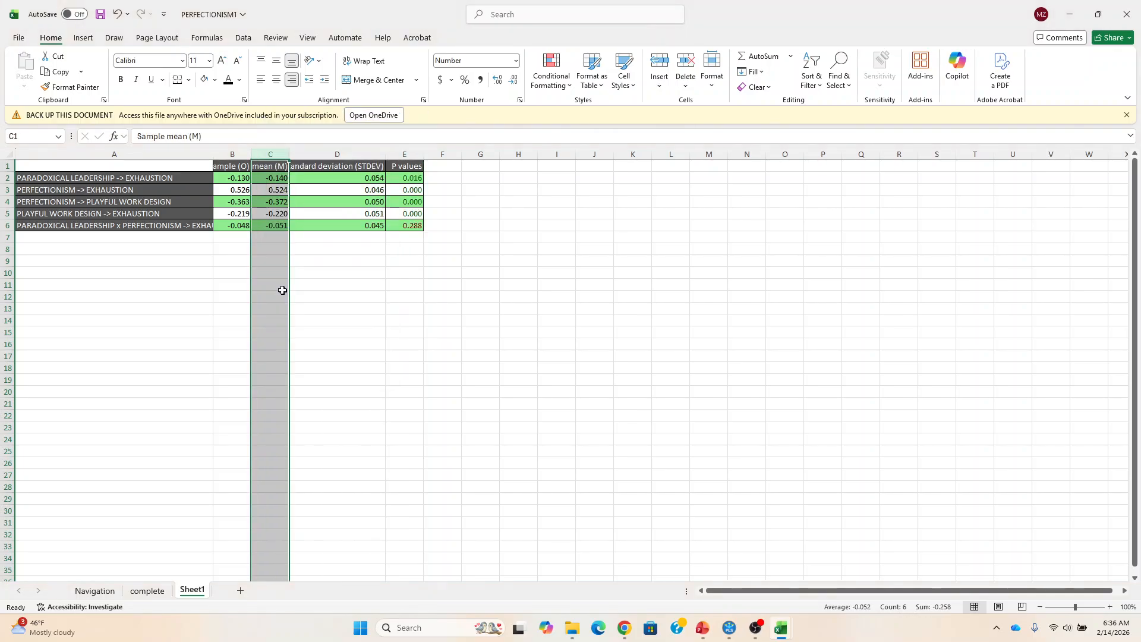
left_click(401, 273)
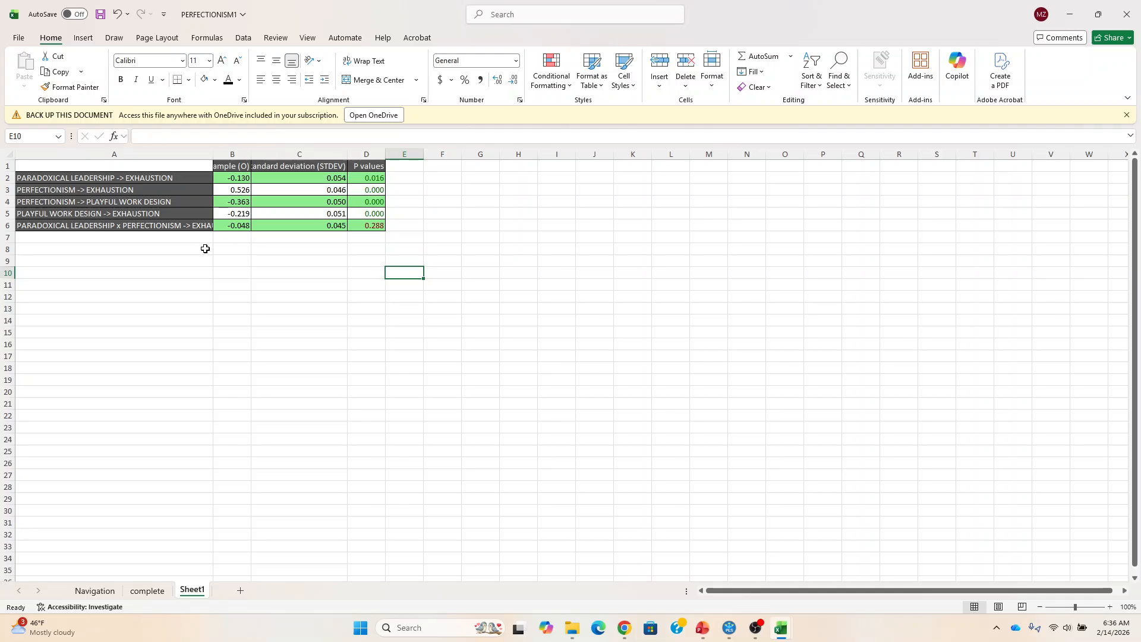
Enter Beta in cell B2, in the Original sample column of the path coefficients table
left_click(236, 174)
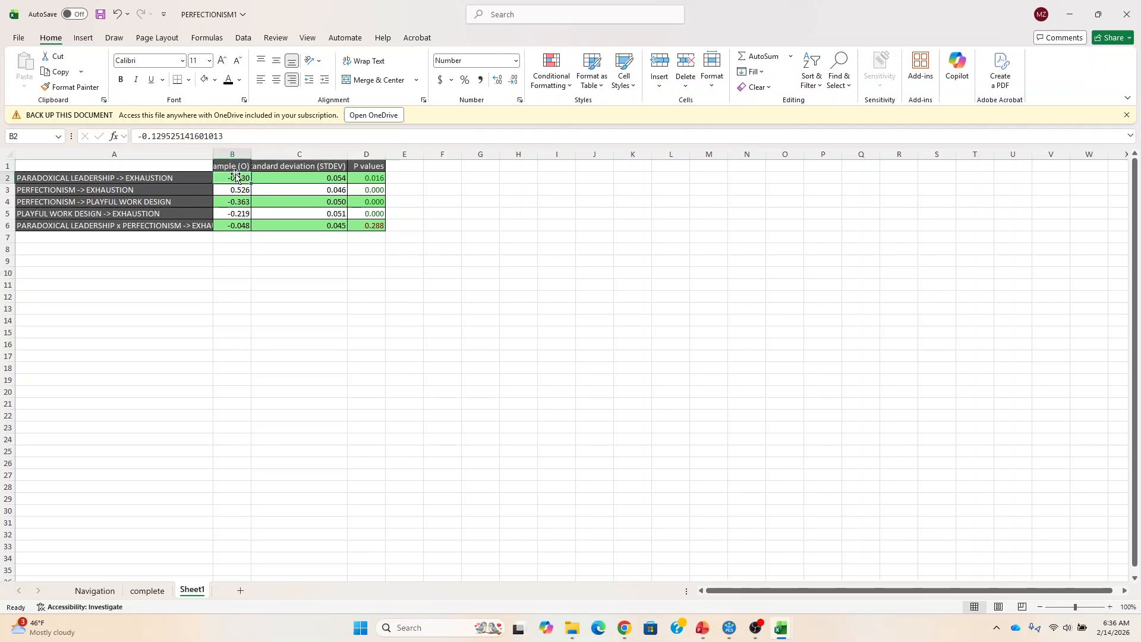
type("bETA")
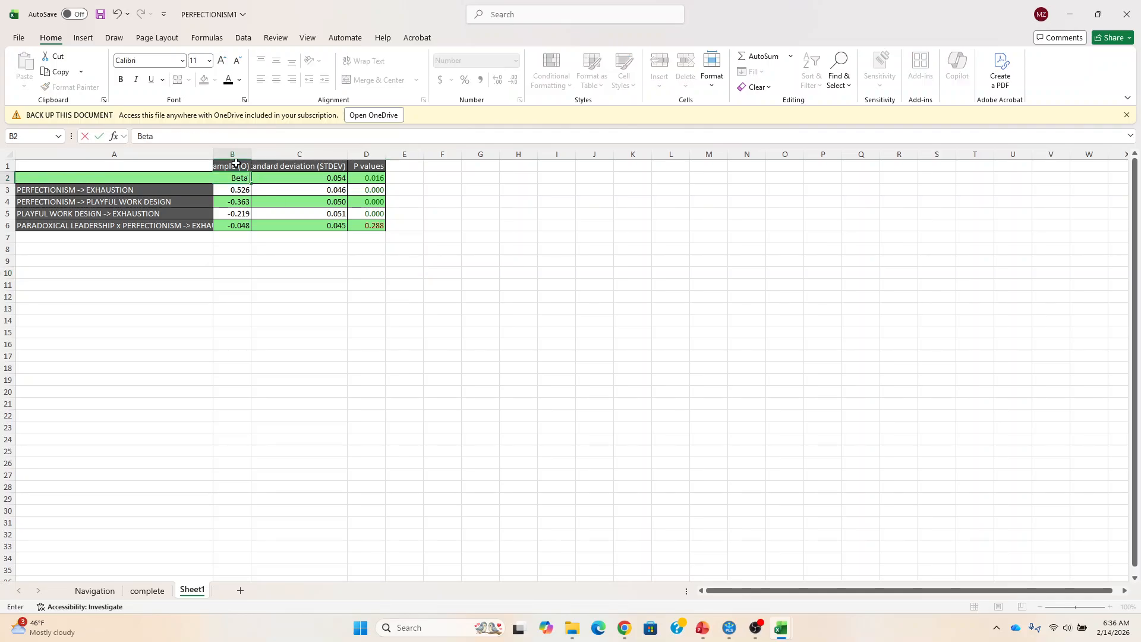
left_click_drag(217, 285, 234, 167)
left_click(234, 167)
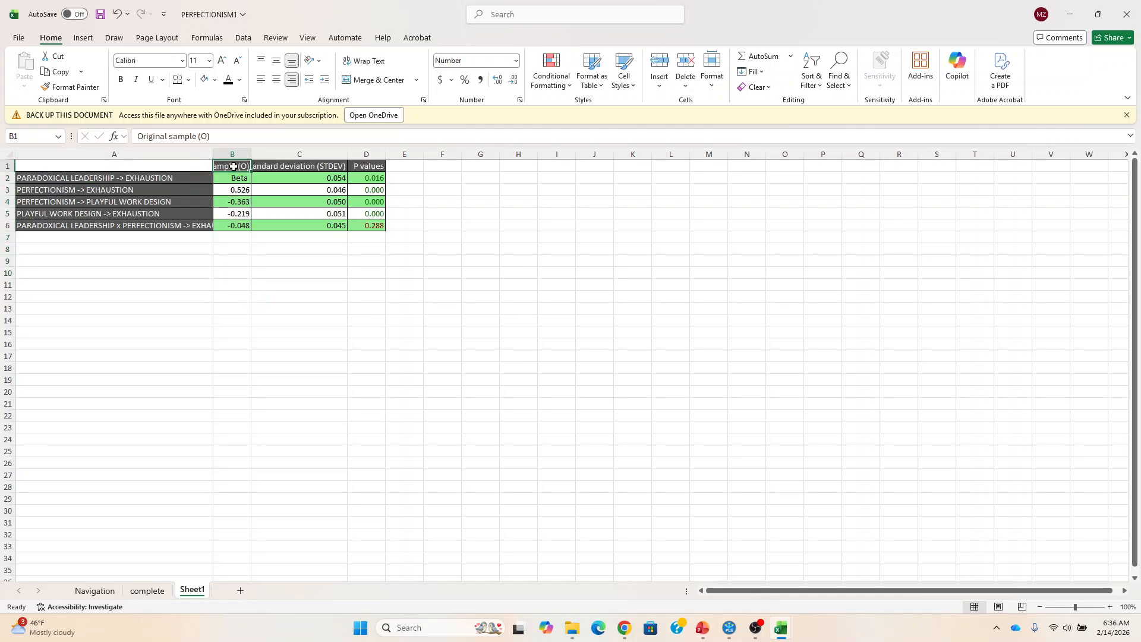
type("Beta")
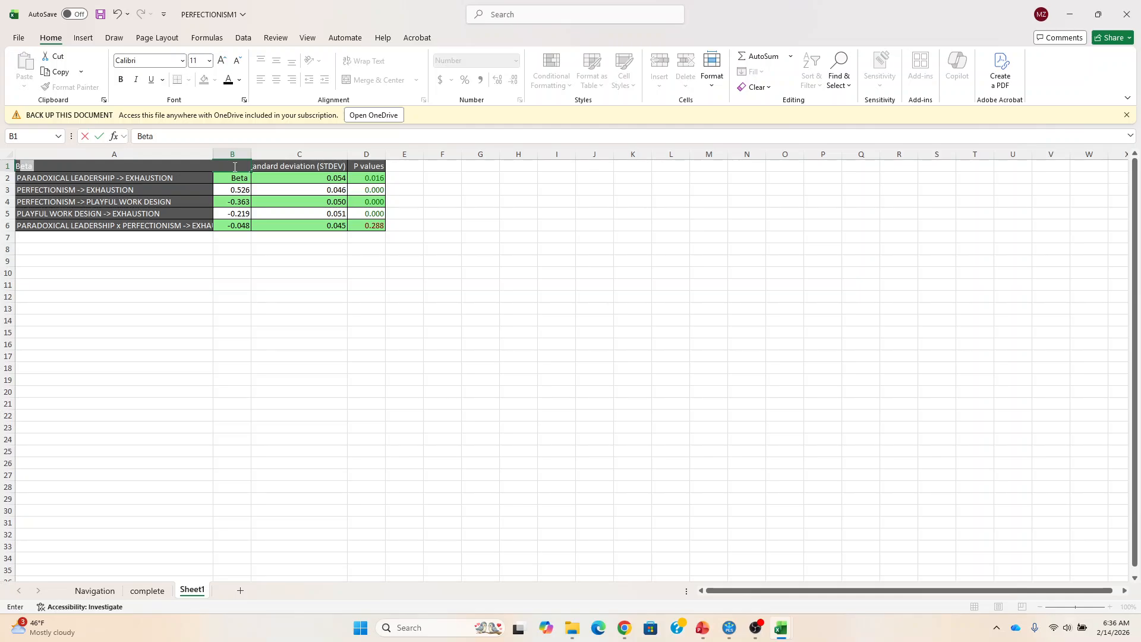
key("Delete")
type("Relationbship")
key("Right")
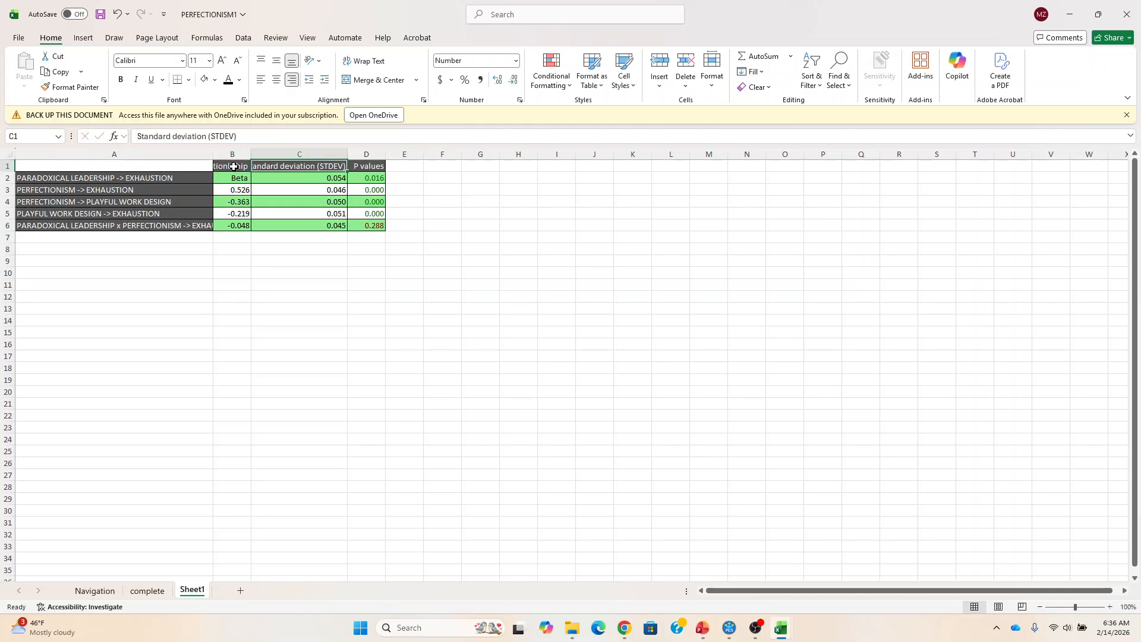
Set the path coefficients table's first two headers to relationship in A1 and Beta in B1
key("Left")
key("Left")
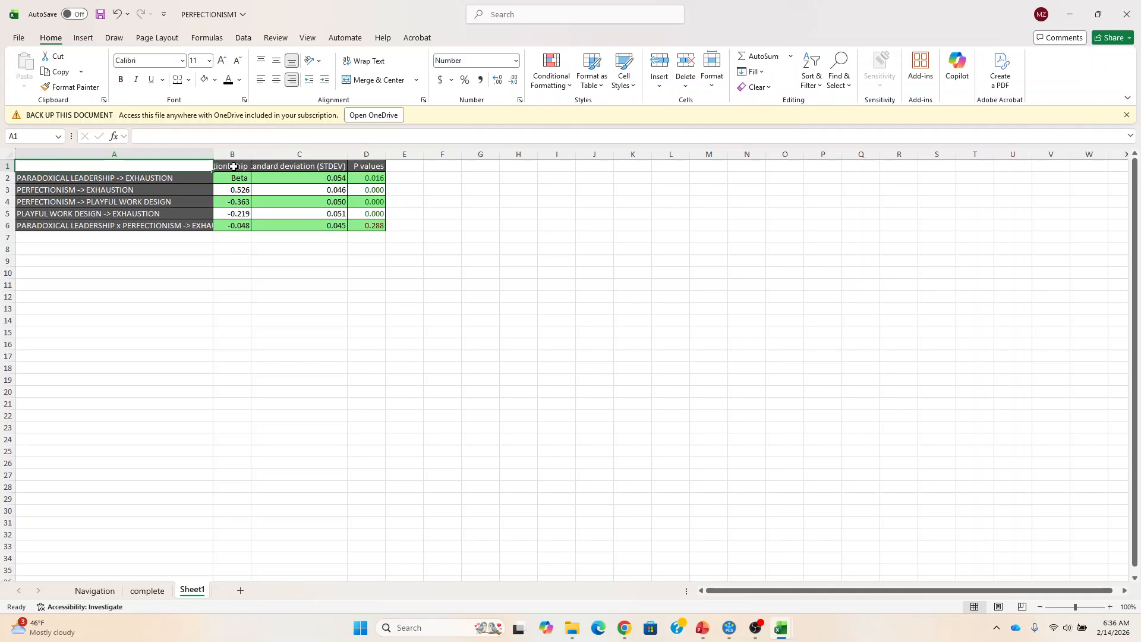
type("relationship")
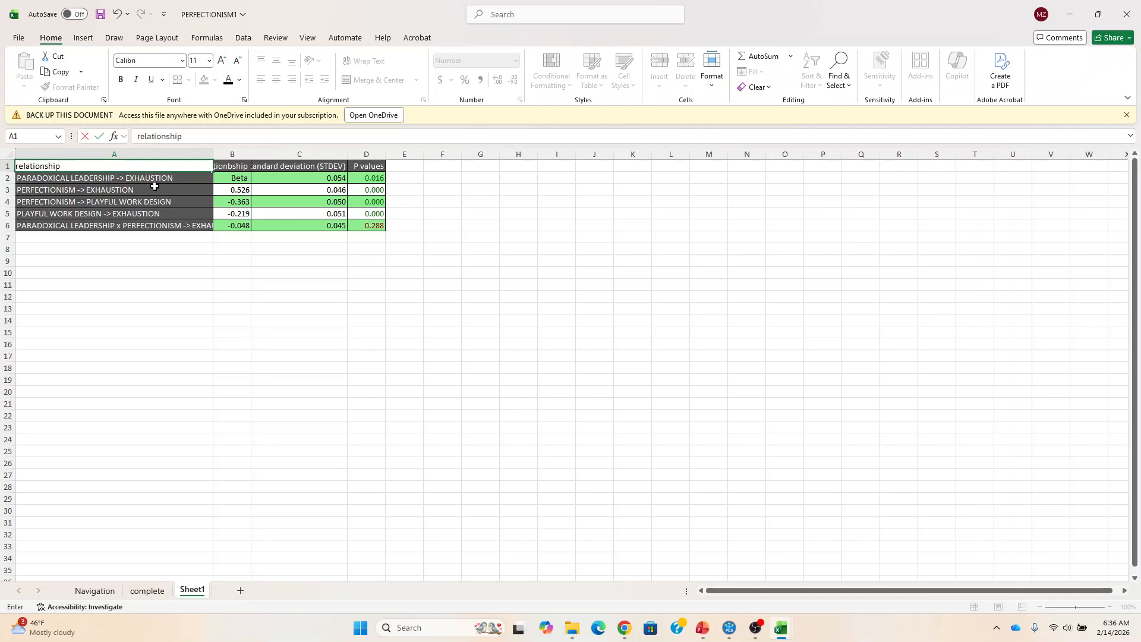
key("Right")
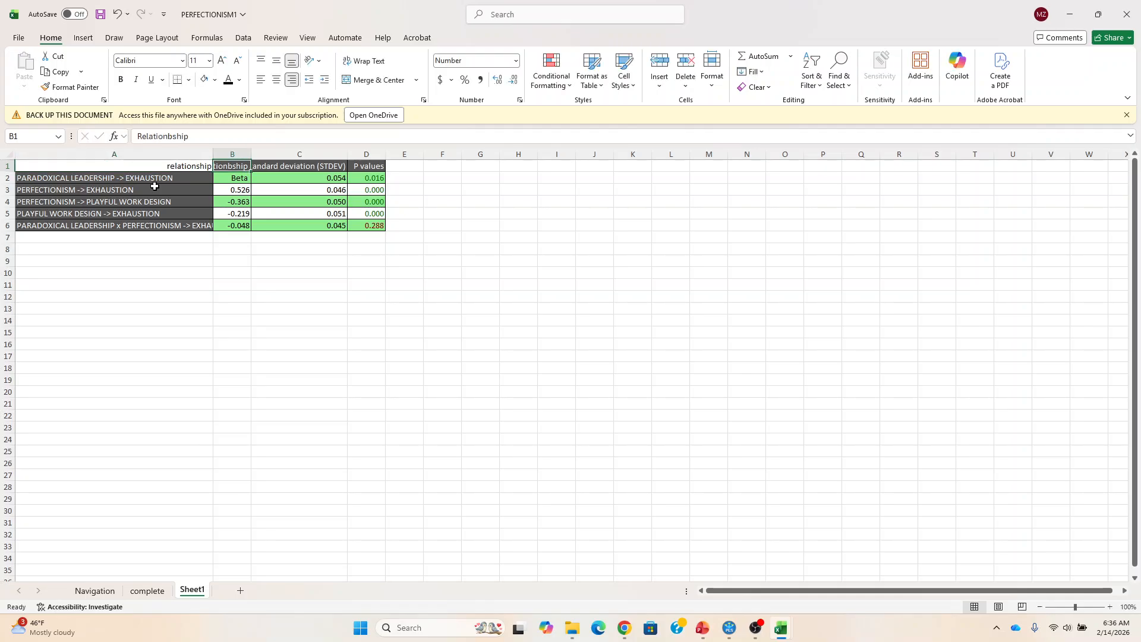
type("Beta")
key("Return")
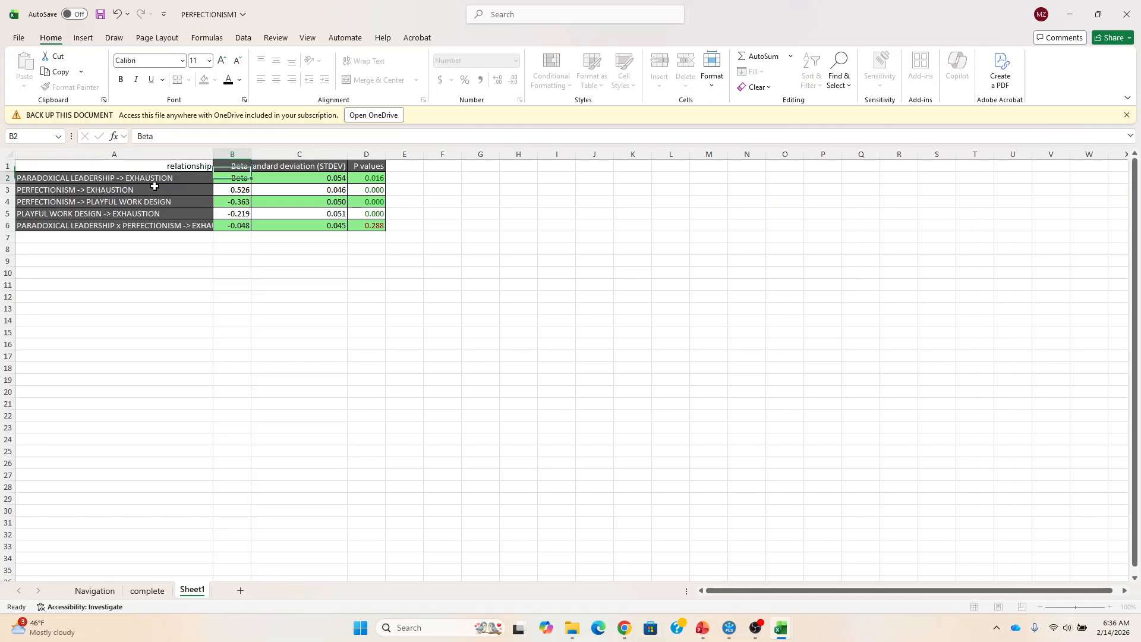
Enter sd in cell C6 and replace the Standard deviation header in C1 with SD
left_click(264, 170)
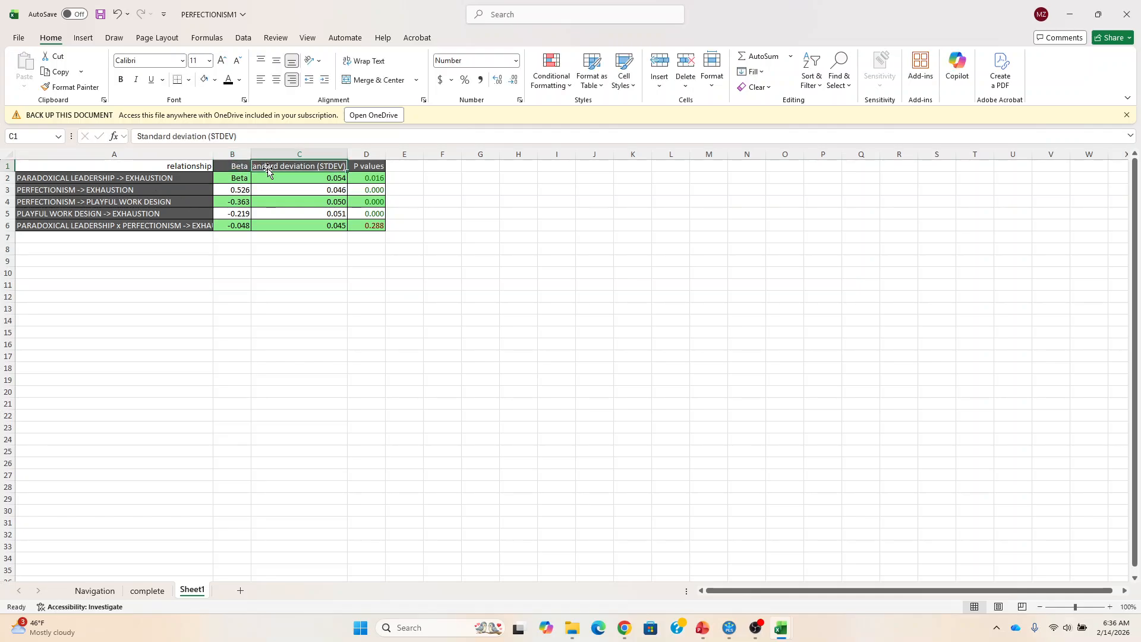
key("ctrl+Down")
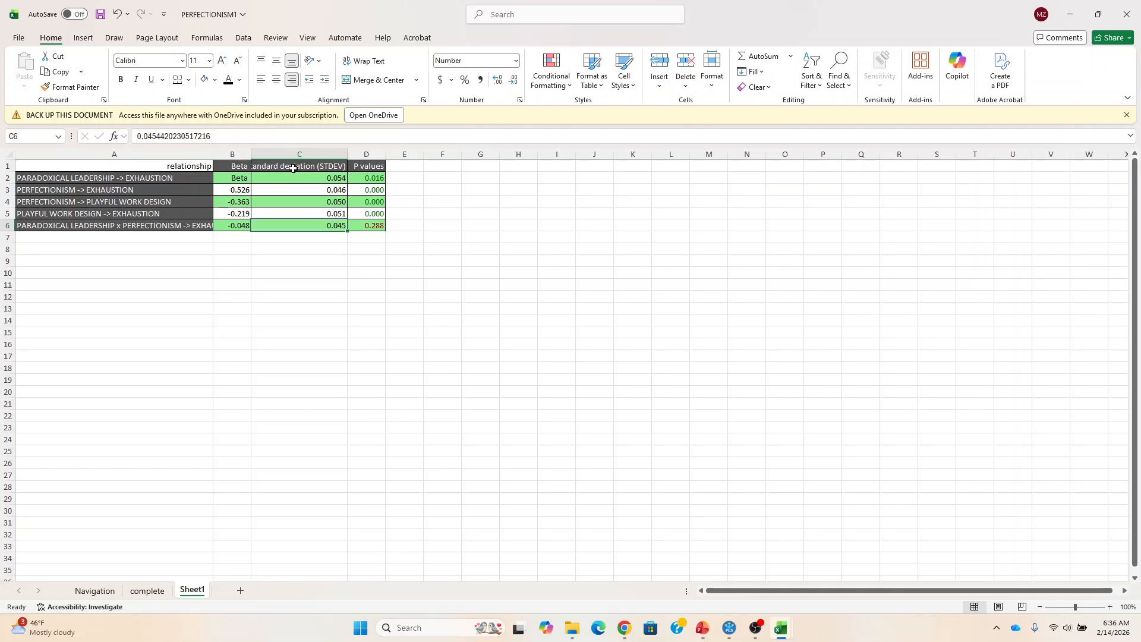
type("sd")
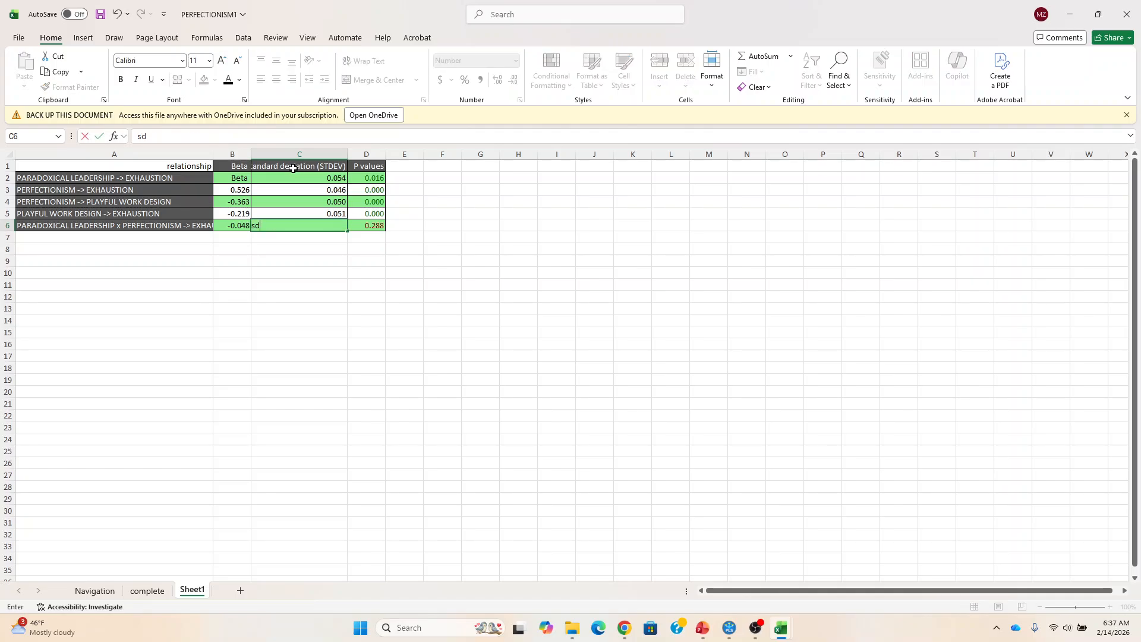
left_click(293, 169)
type("SD")
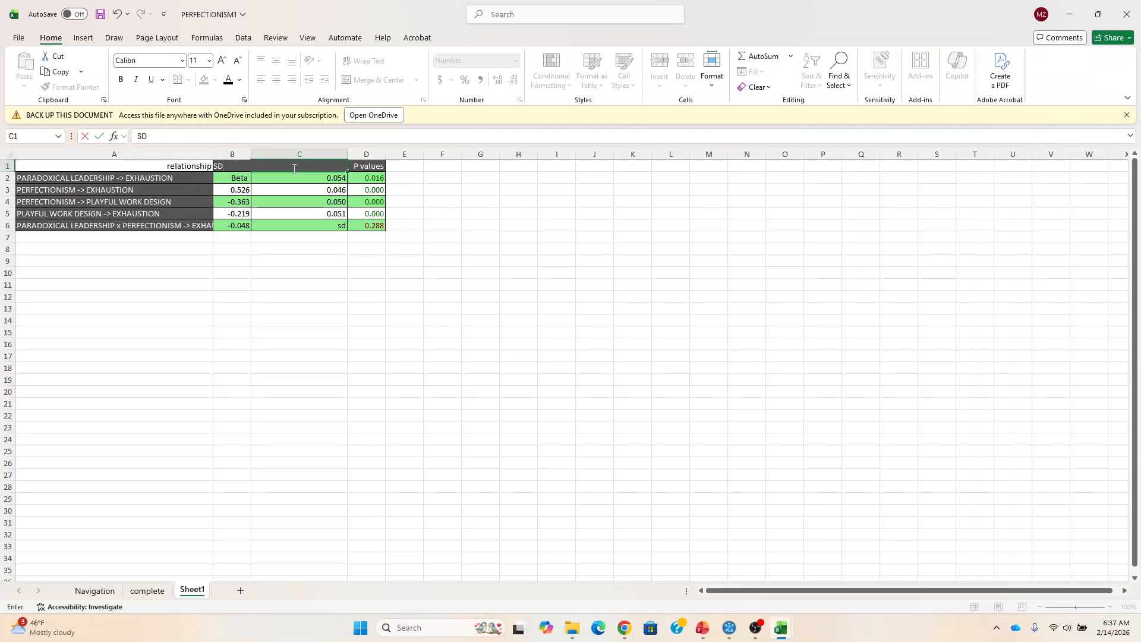
key("Return")
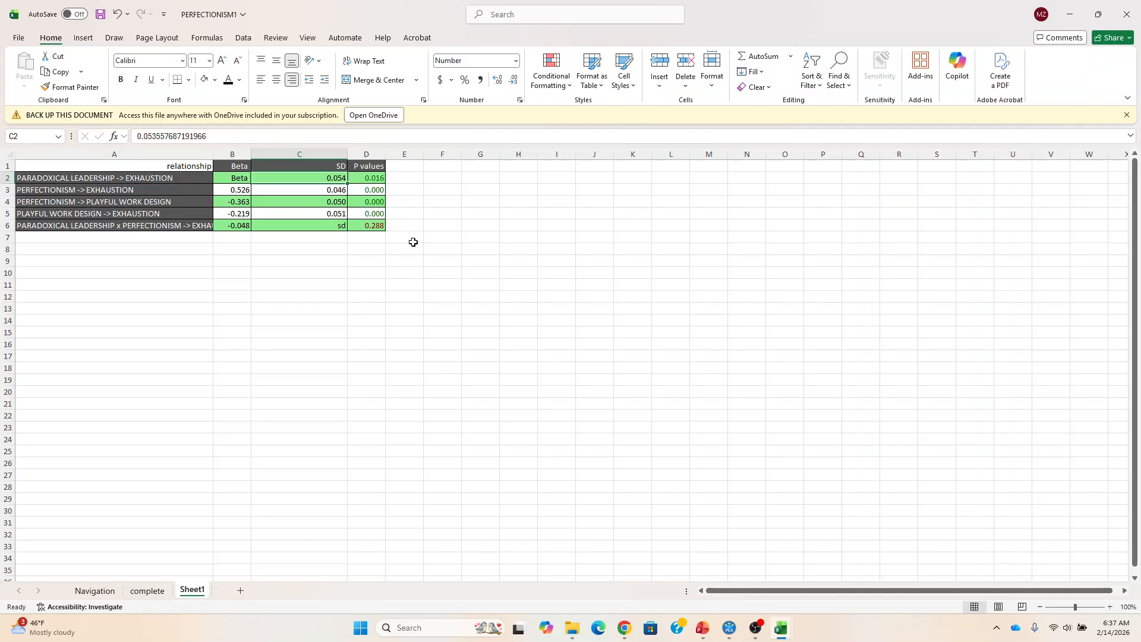
Open the Specific indirect effects section of the report from the Navigation sheet
left_click(95, 593)
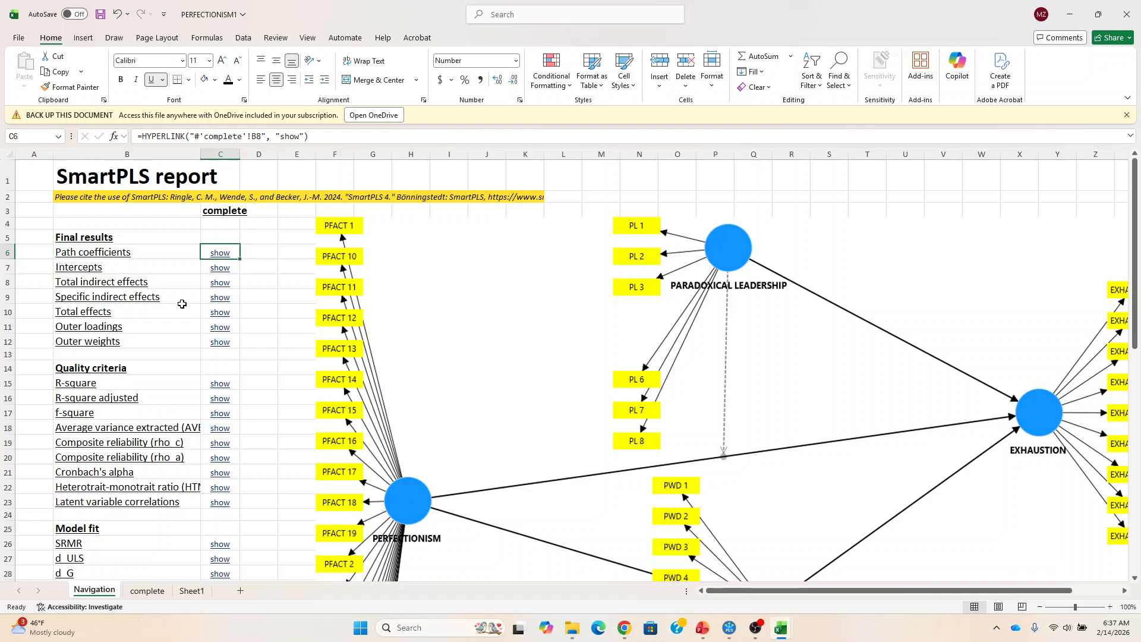
left_click(222, 299)
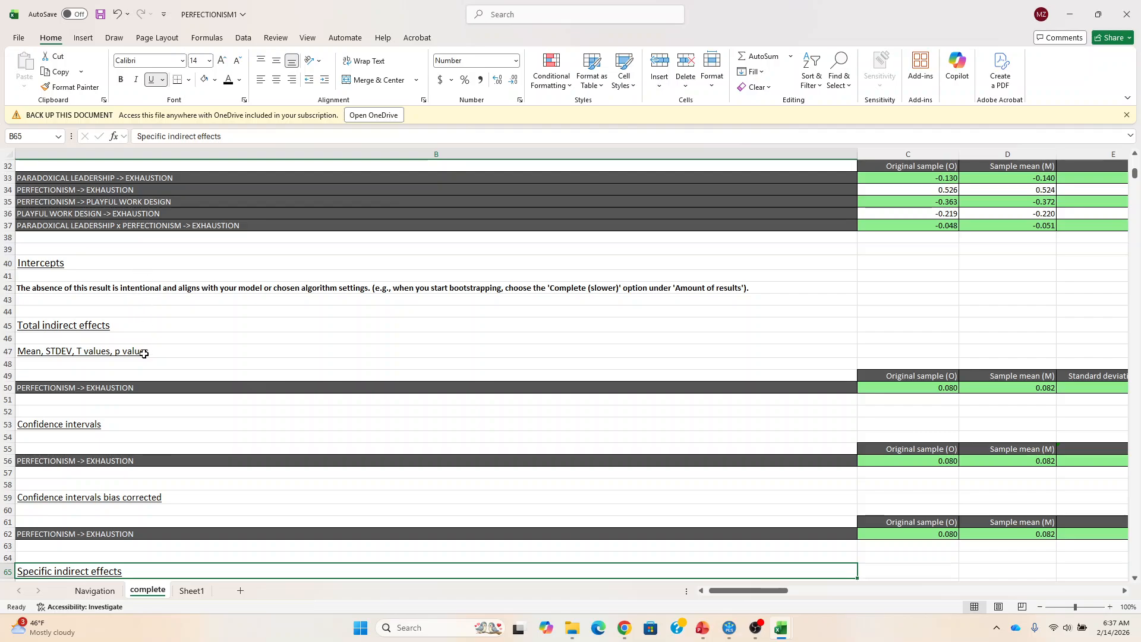
key("Down")
key("Down")
key("Down")
key("Down")
key("Down")
key("Down")
key("Down")
key("Down")
key("Down")
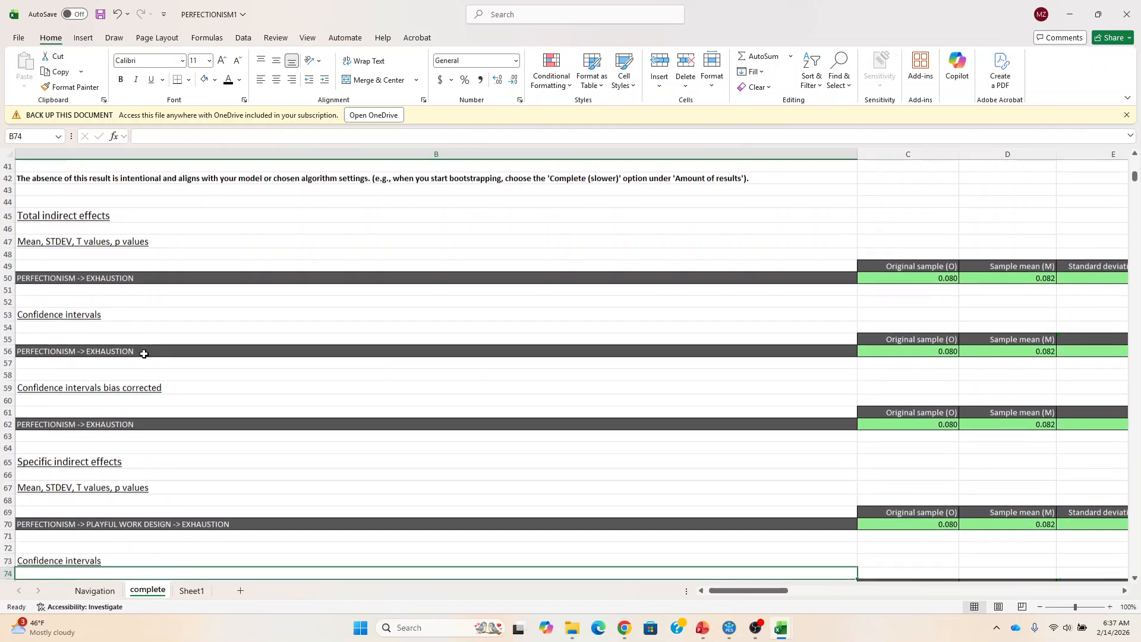
Copy the specific indirect effects table with mean, STDEV, T and p values, B69:G70, including its header row
left_click(100, 527)
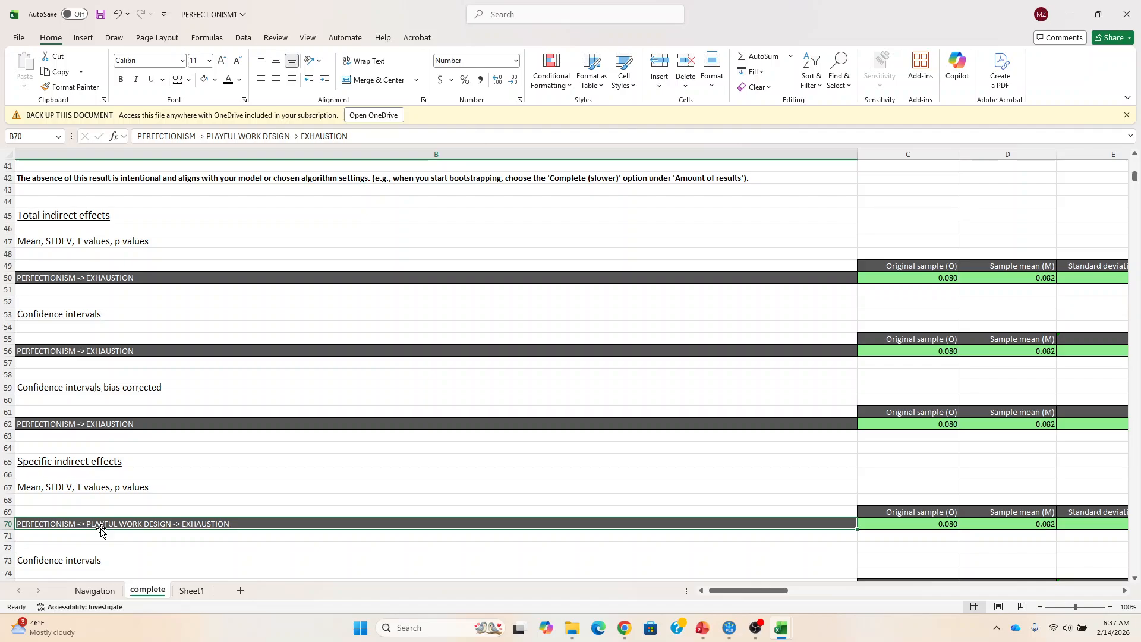
key("Up")
key("shift+Down")
key("shift+Right")
key("shift+Right")
key("shift+Right")
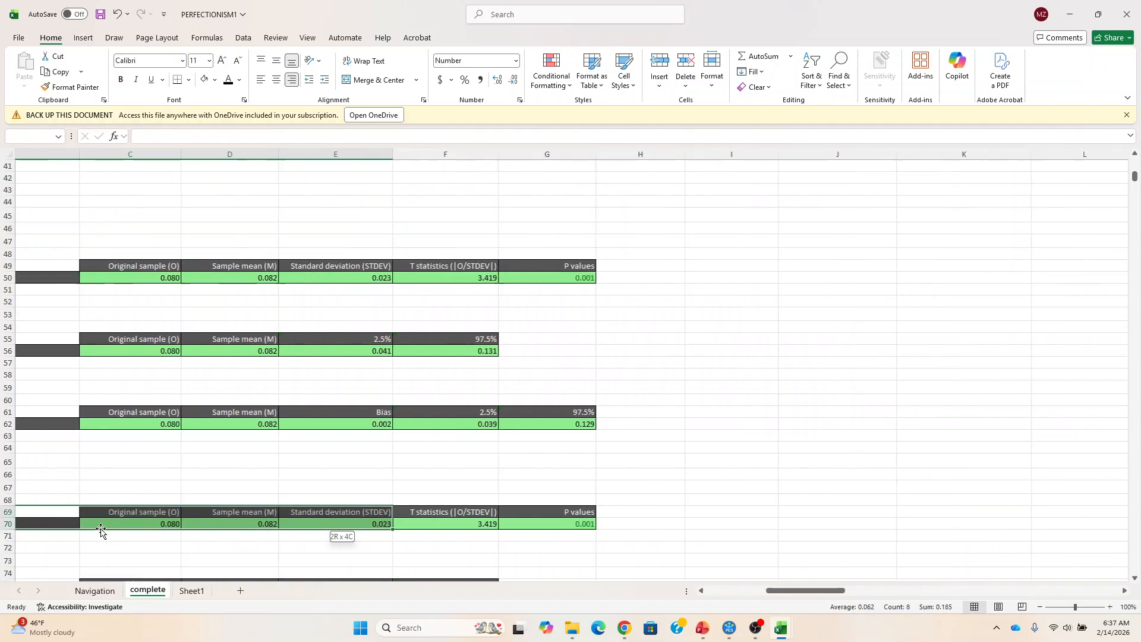
key("shift+Right")
key("shift+Right")
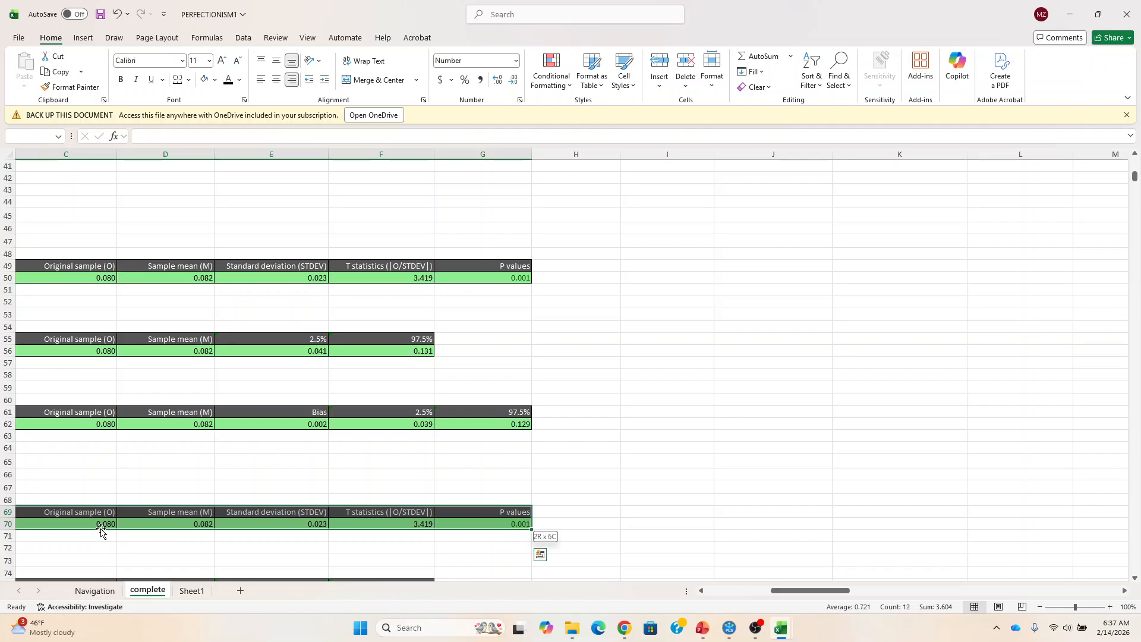
key("ctrl+c")
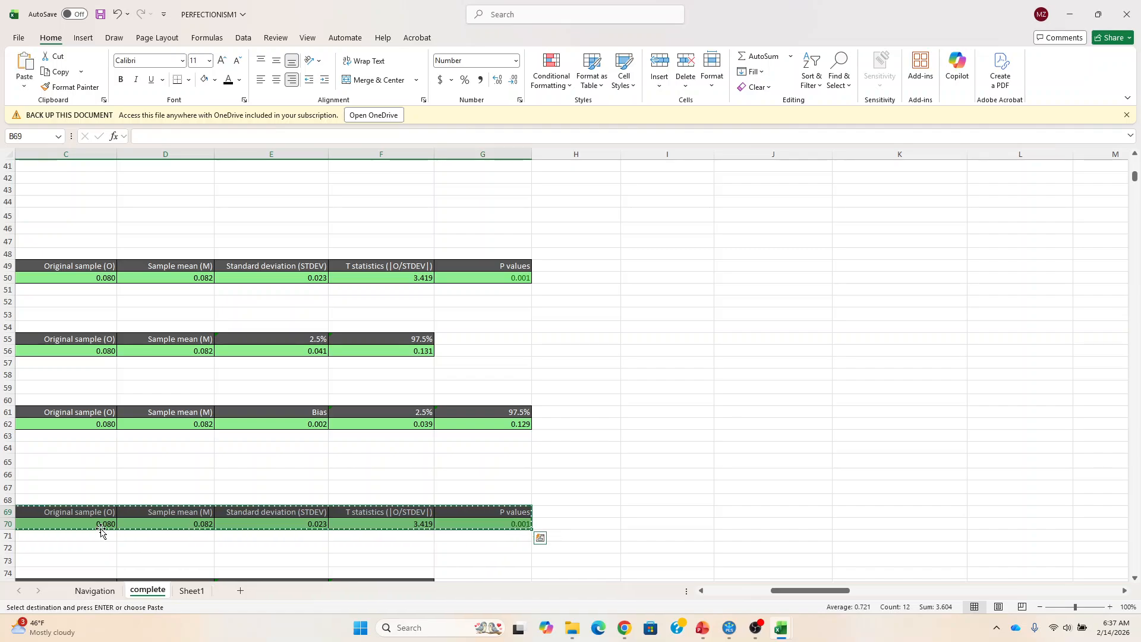
Paste the copied specific indirect effects table into Sheet1 starting at cell G12
left_click(191, 590)
left_click(325, 333)
left_click(107, 259)
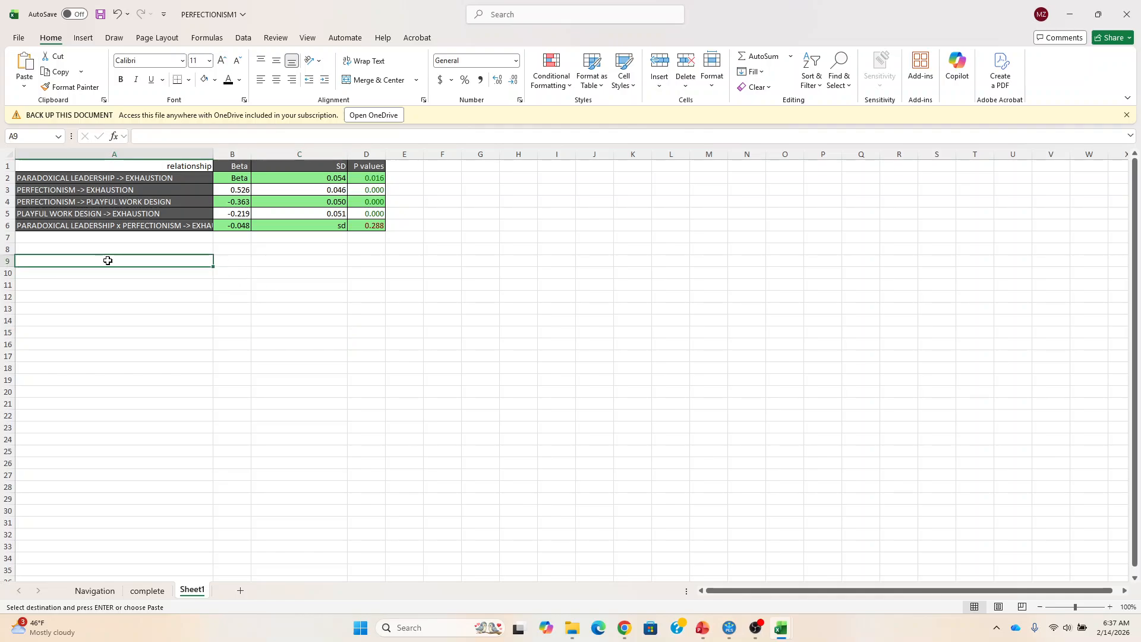
left_click(57, 372)
left_click(472, 295)
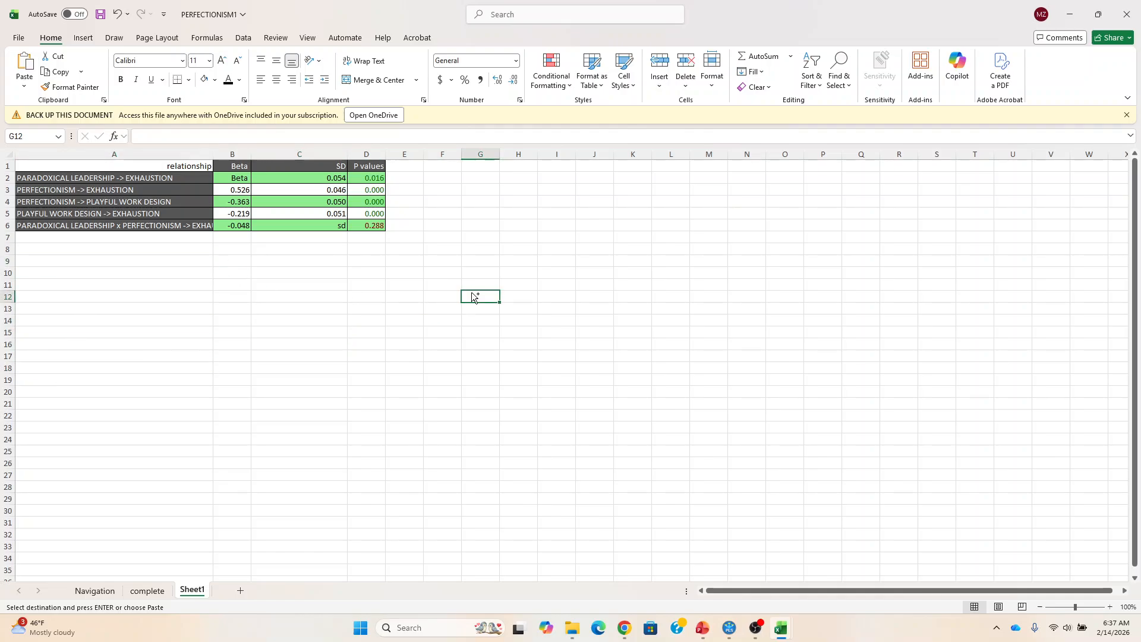
key("ctrl+v")
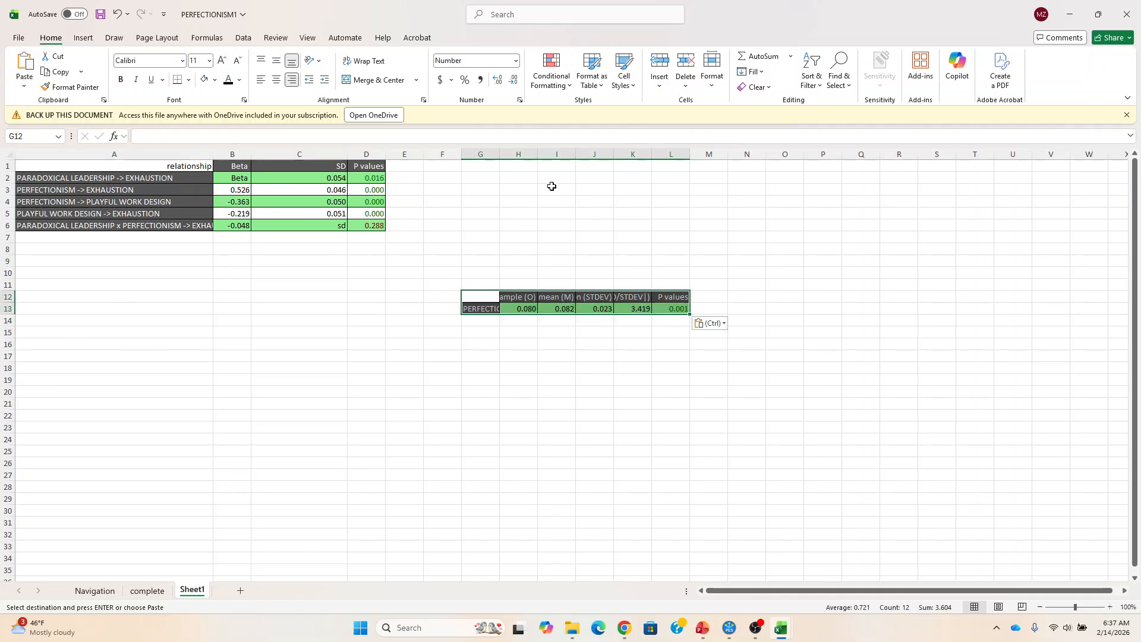
Delete the T statistics column and the Sample mean column of the pasted indirect effects table
left_click(629, 150)
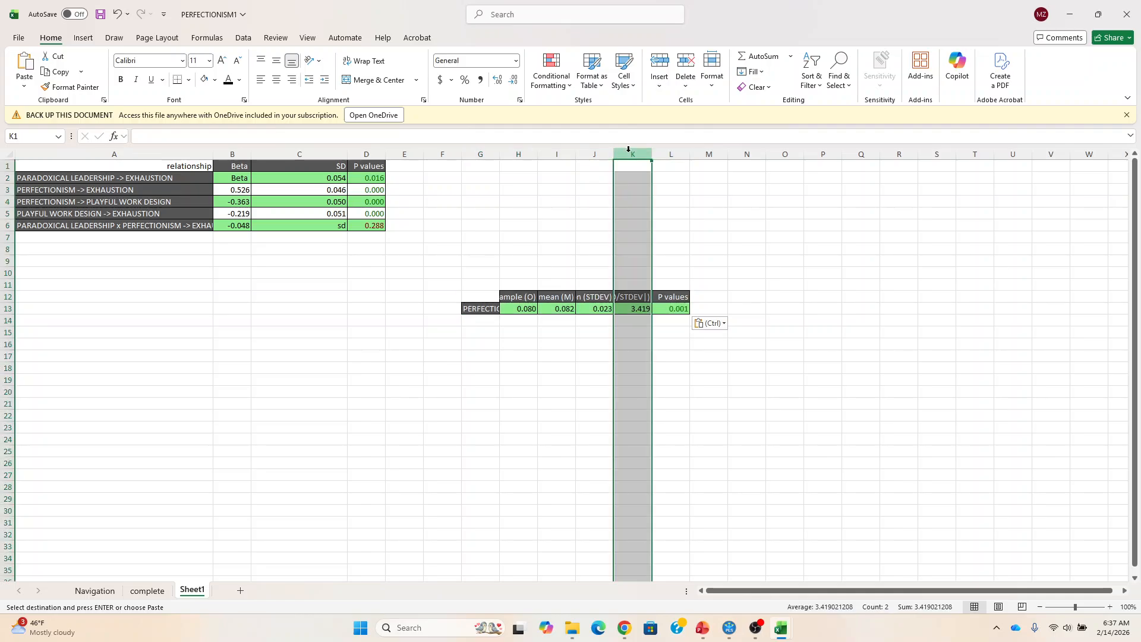
right_click(629, 150)
left_click(685, 288)
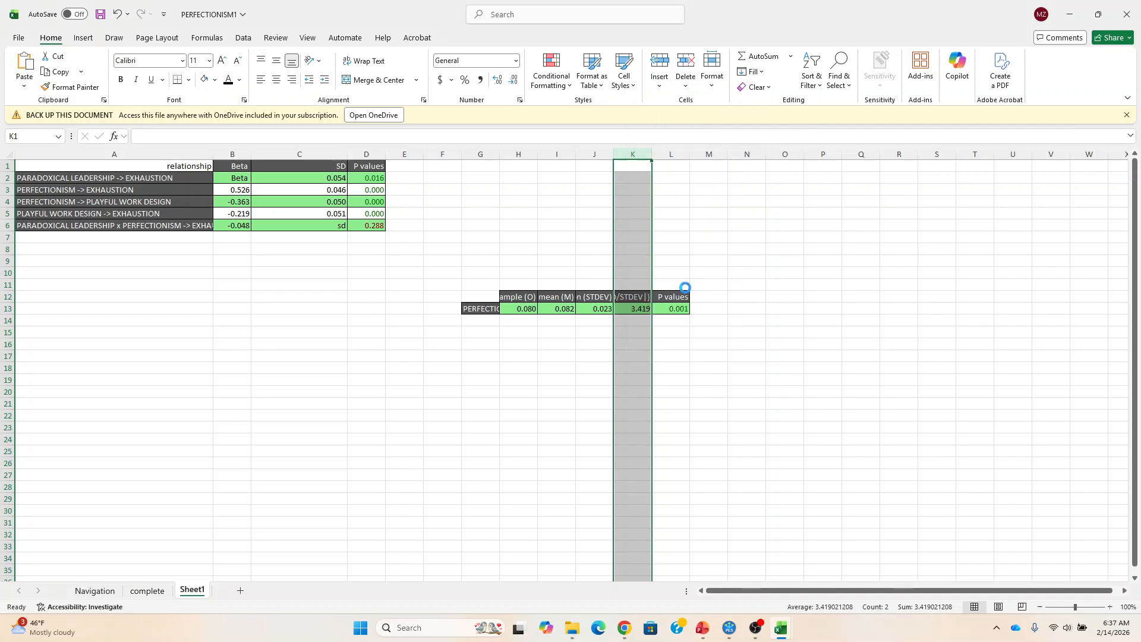
left_click(556, 151)
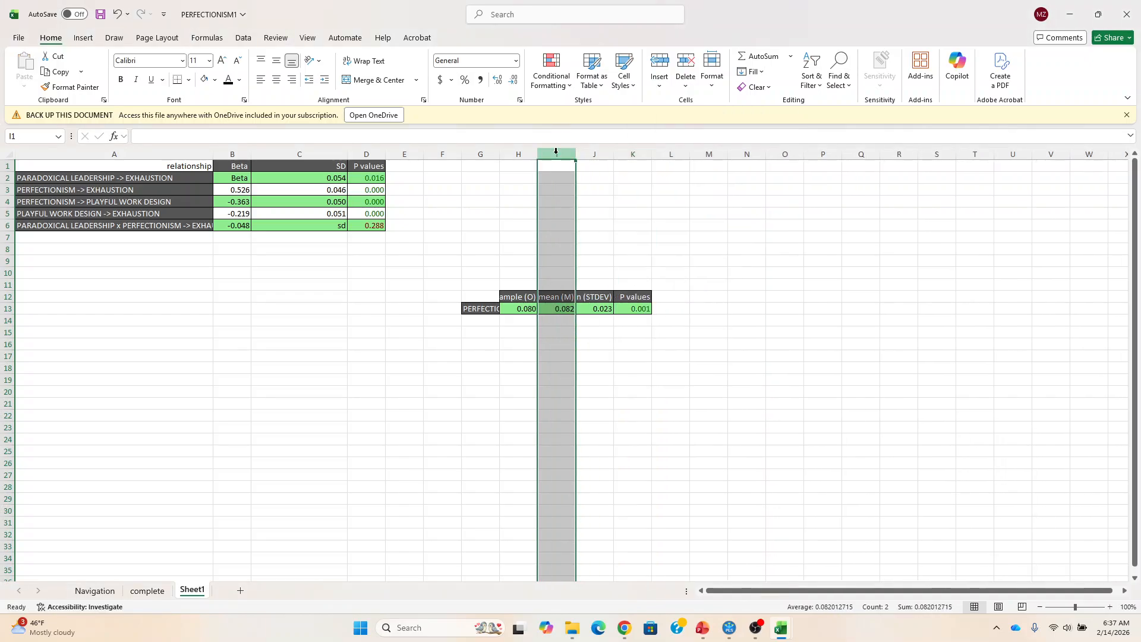
right_click(556, 151)
left_click(586, 288)
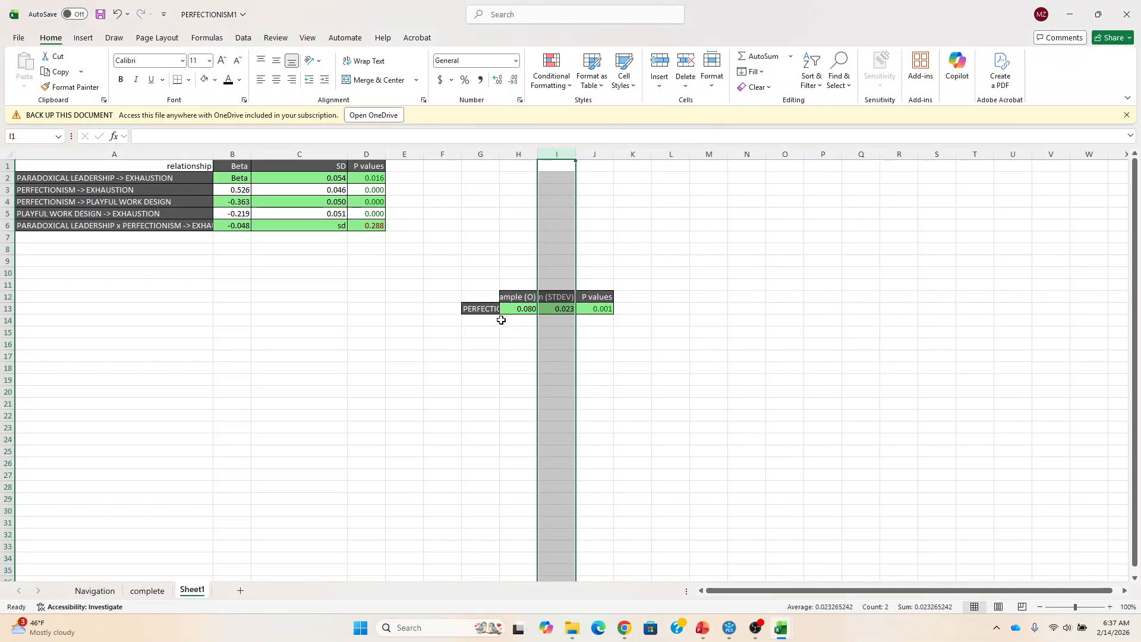
Move the PERFECTIONISM -> PLAYFUL WORK DESIGN -> EXHAUSTION row from G13:J13 to row 7 of the path coefficients table, starting at A7
left_click(486, 308)
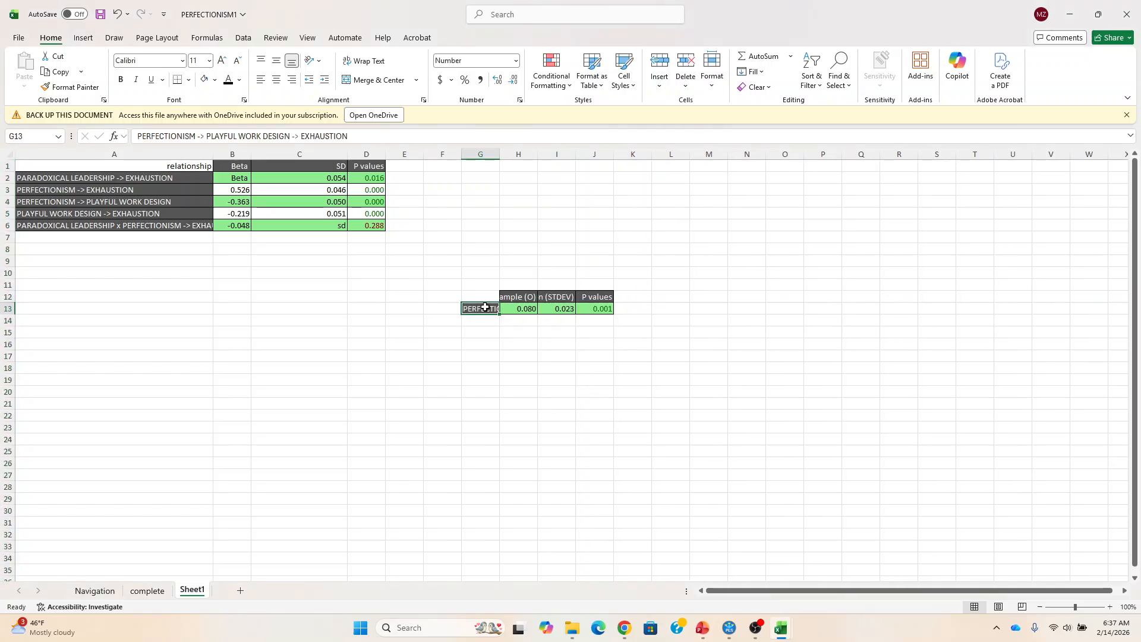
left_click_drag(486, 307, 595, 309)
key("ctrl+c")
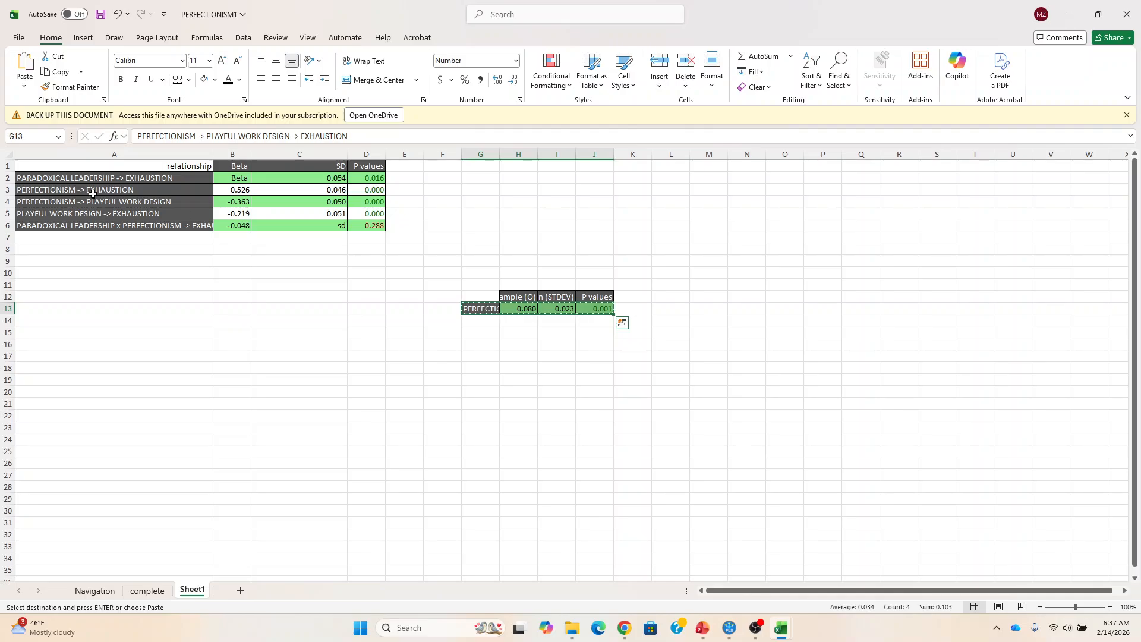
left_click(94, 237)
key("ctrl+v")
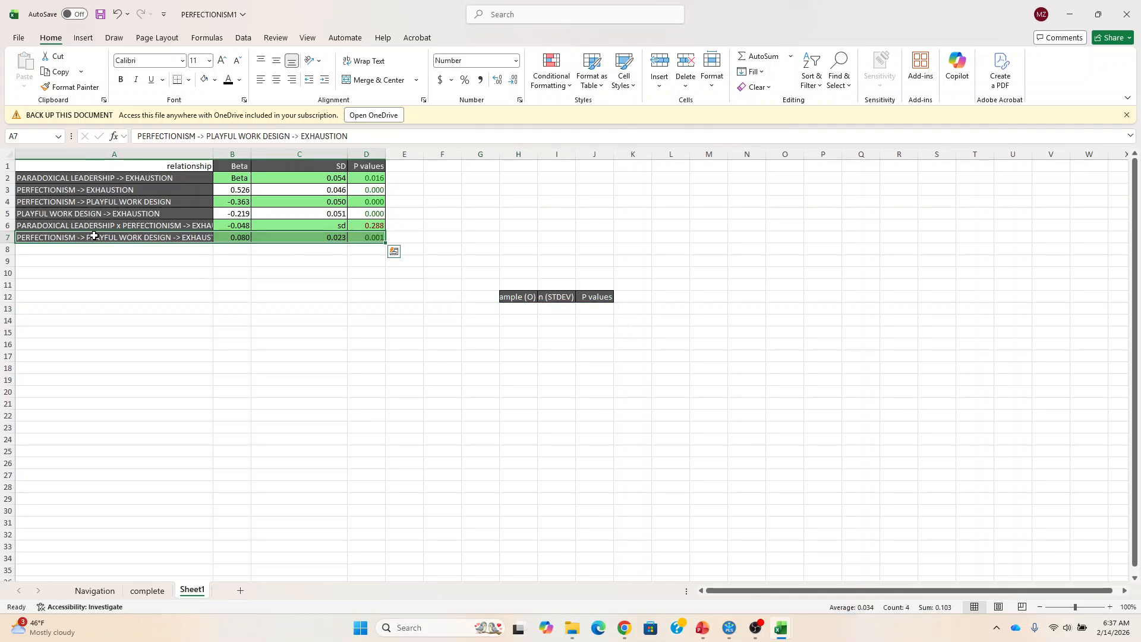
left_click(447, 241)
type("med")
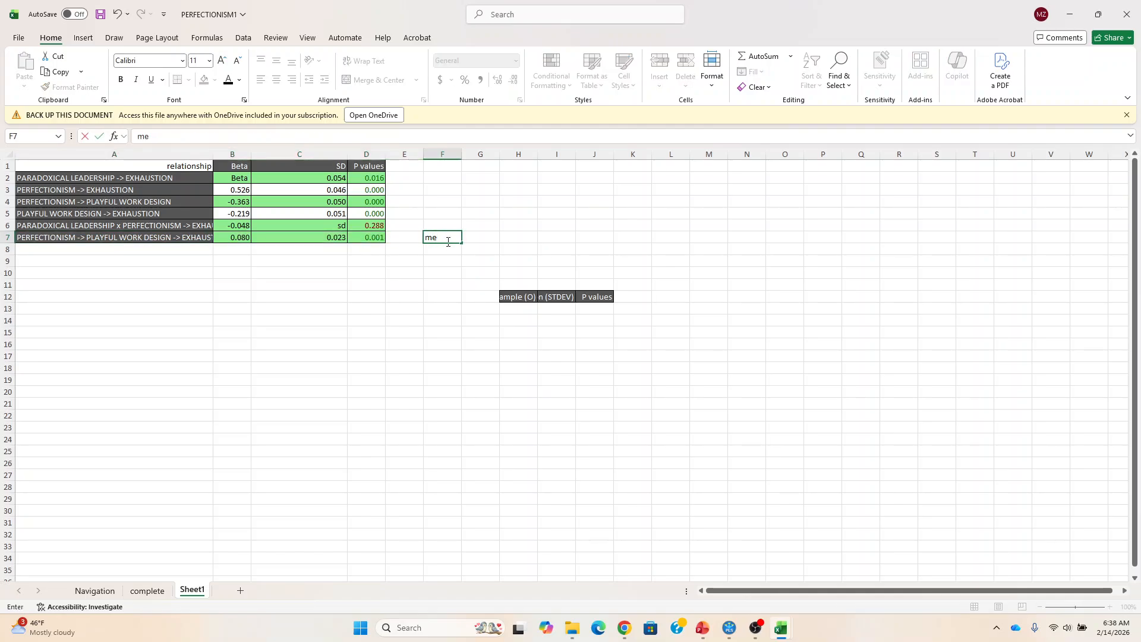
key("BackSpace")
key("BackSpace")
Examine the report's quality criteria sections from R-square through latent variable correlations, continuing to the SRMR entry under Model fit
left_click(90, 588)
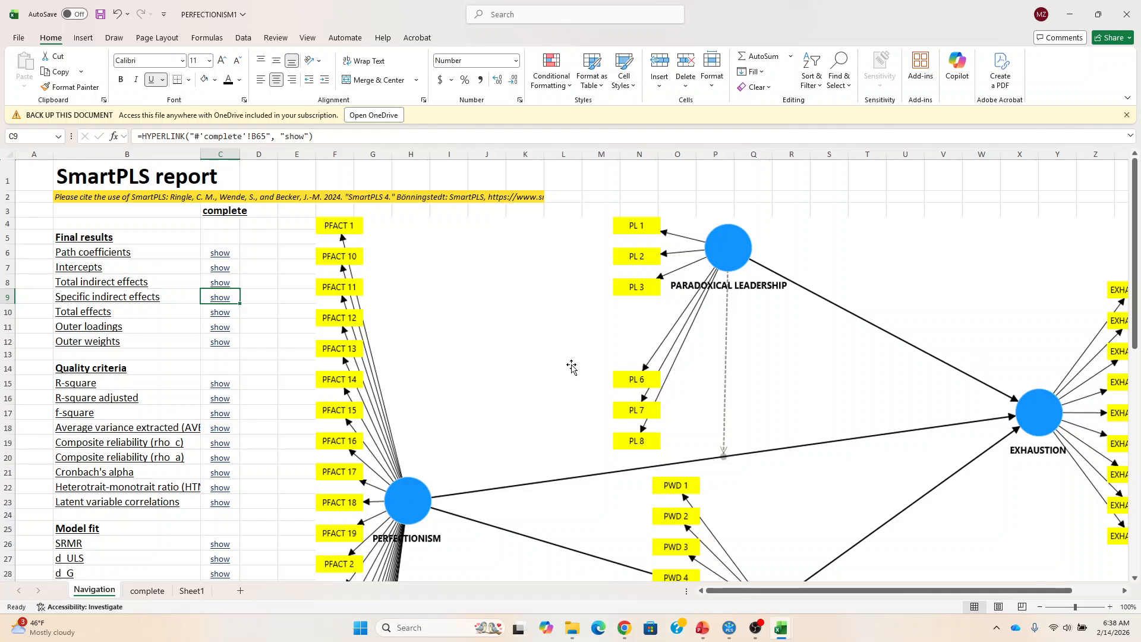
left_click(220, 384)
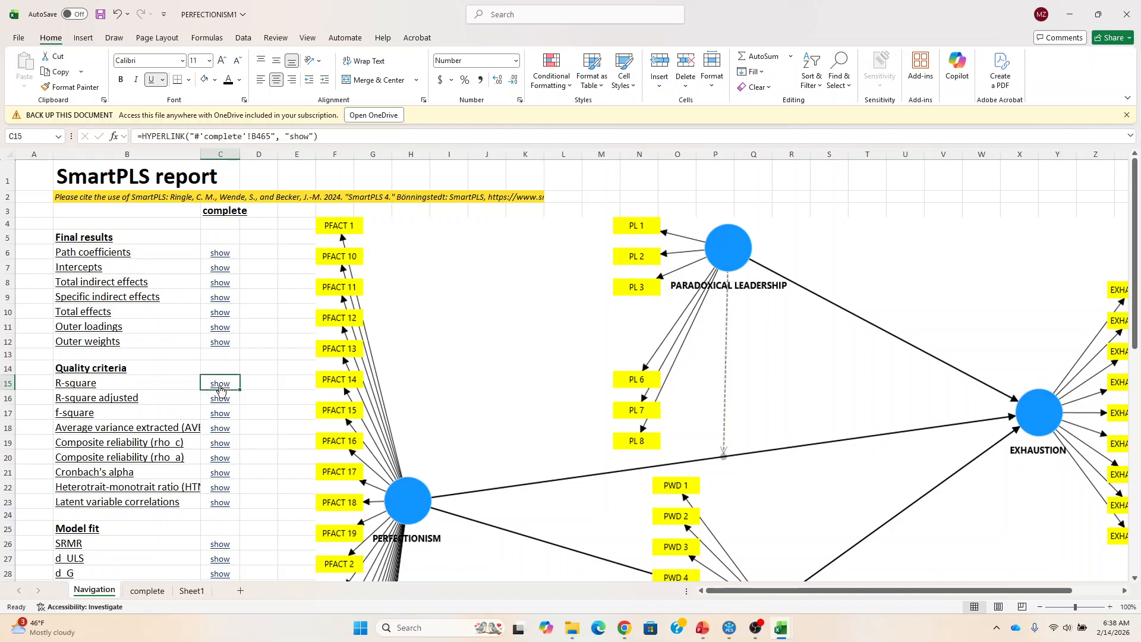
key("Down")
key("Down")
key("Down")
key("Down")
key("Down")
key("Down")
key("Down")
key("Down")
key("Down")
key("Down")
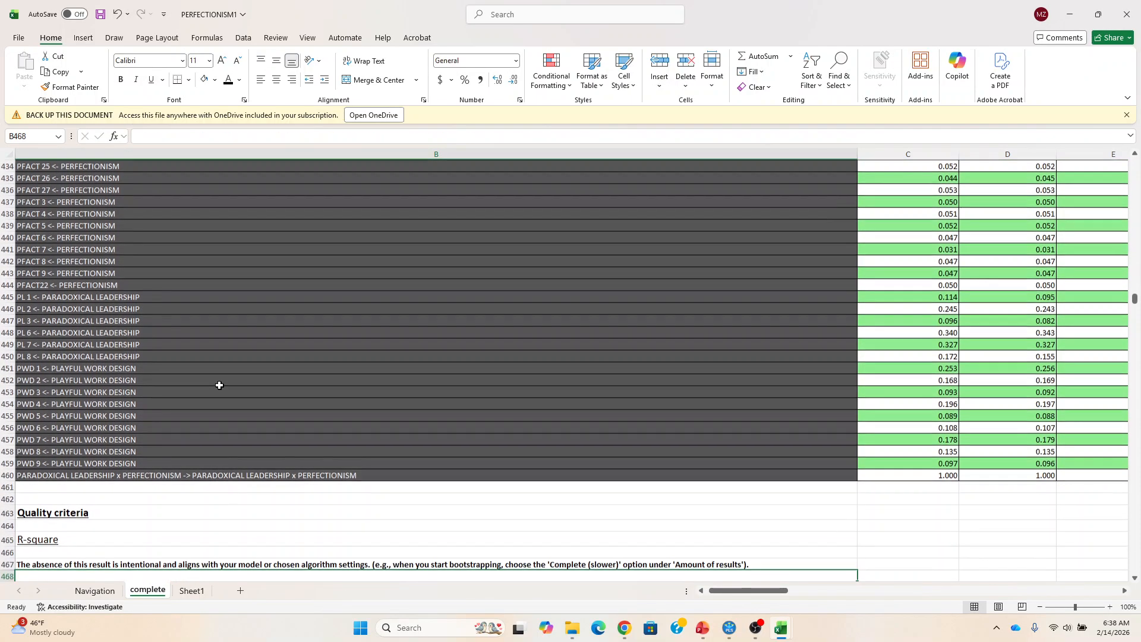
key("Down")
key("Down")
key("Down")
key("Down")
key("Down")
key("Down")
key("Down")
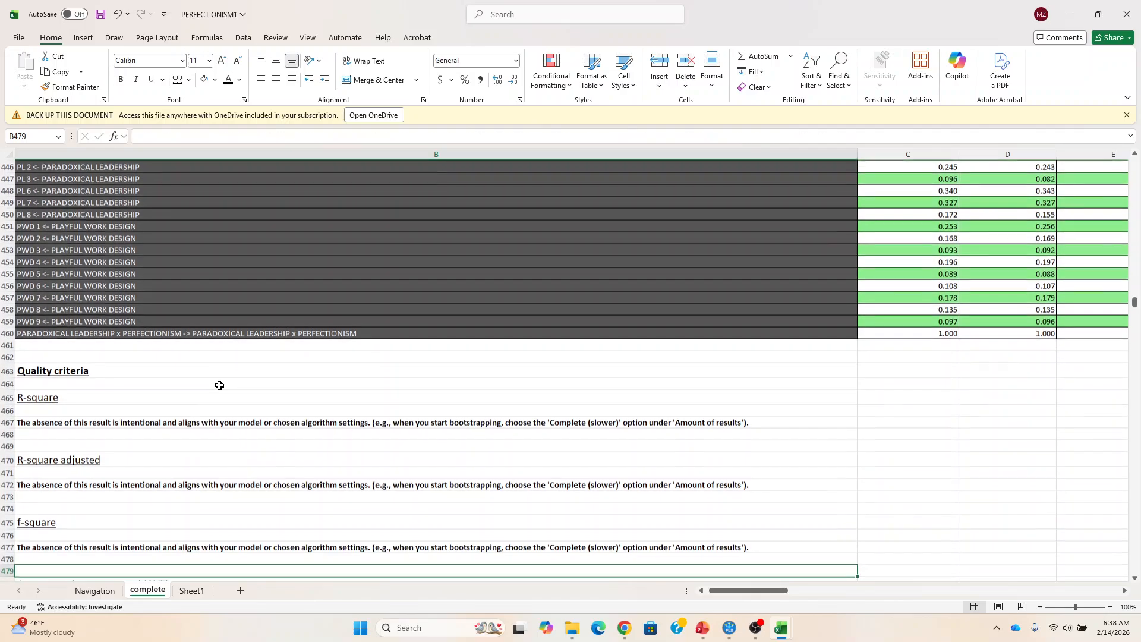
key("Down")
key("Down")
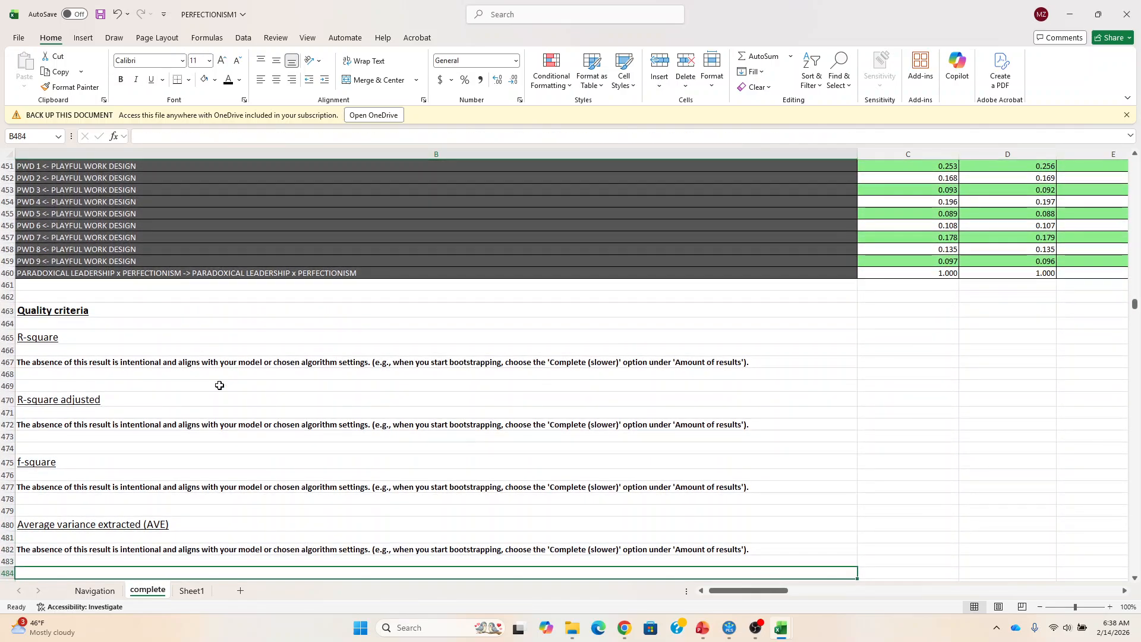
key("Down")
key("Down")
key("Down")
key("Down")
key("Down")
key("Down")
key("Down")
key("Down")
key("Down")
key("Down")
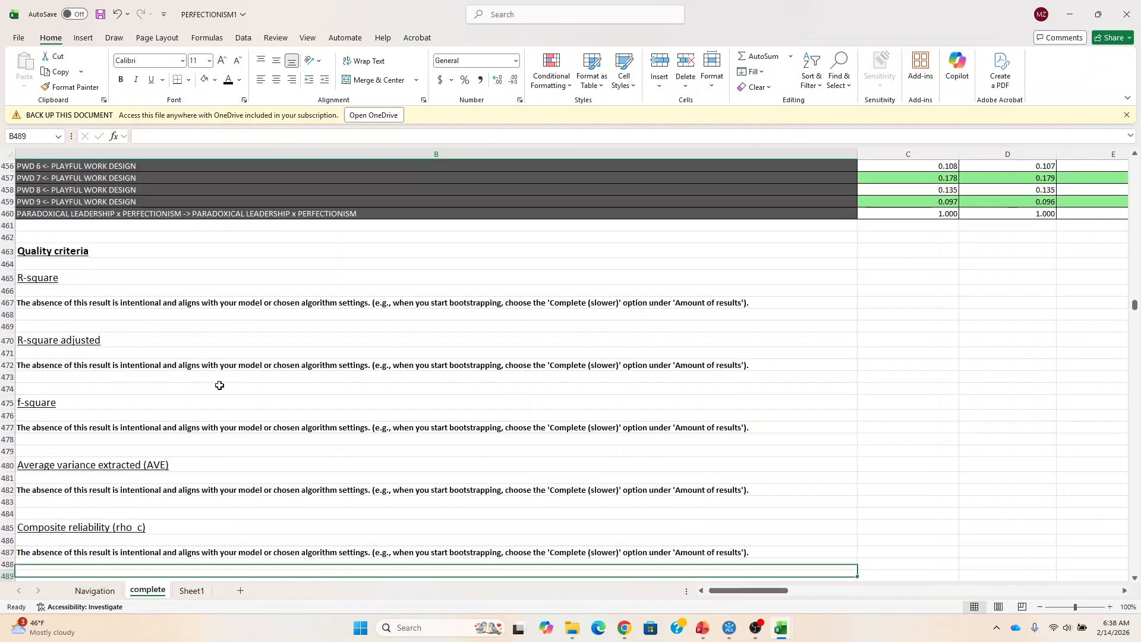
key("Down")
key("Down")
key("Down")
key("Down")
key("Down")
key("Down")
key("Down")
key("Down")
key("Down")
key("Down")
key("Down")
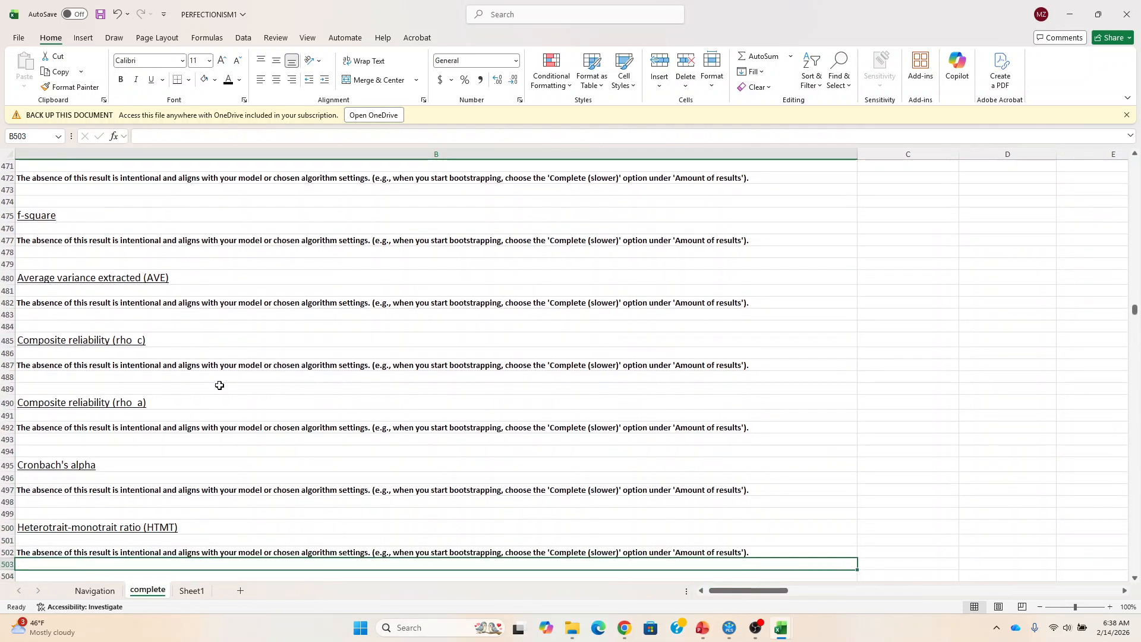
key("Down")
key("Down")
key("Down")
key("Down")
key("Down")
key("Up")
key("Up")
key("Up")
key("Up")
key("Up")
key("Up")
key("Up")
key("Up")
key("Up")
key("Up")
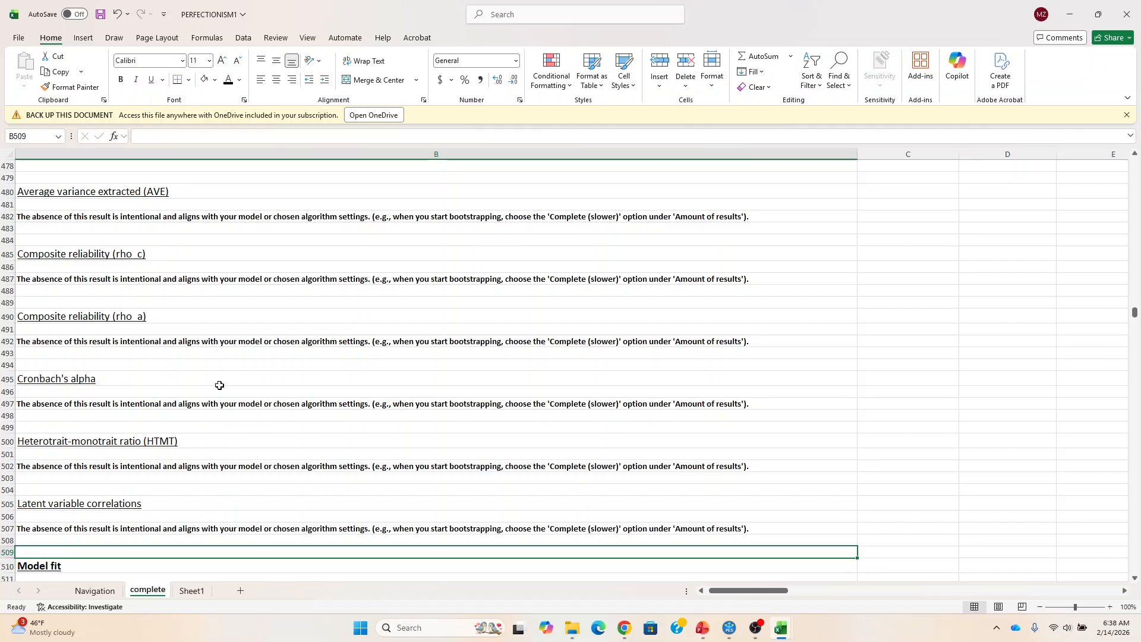
key("Up")
key("Up")
key("Up")
key("Up")
key("Up")
key("Up")
key("Up")
key("Up")
key("Up")
key("Up")
key("Up")
key("Up")
key("Up")
key("Up")
key("Up")
key("Up")
key("Up")
key("Up")
key("Up")
key("Up")
key("Down")
key("Down")
key("Down")
key("Down")
key("Down")
key("Down")
key("Down")
key("Down")
key("Down")
key("Down")
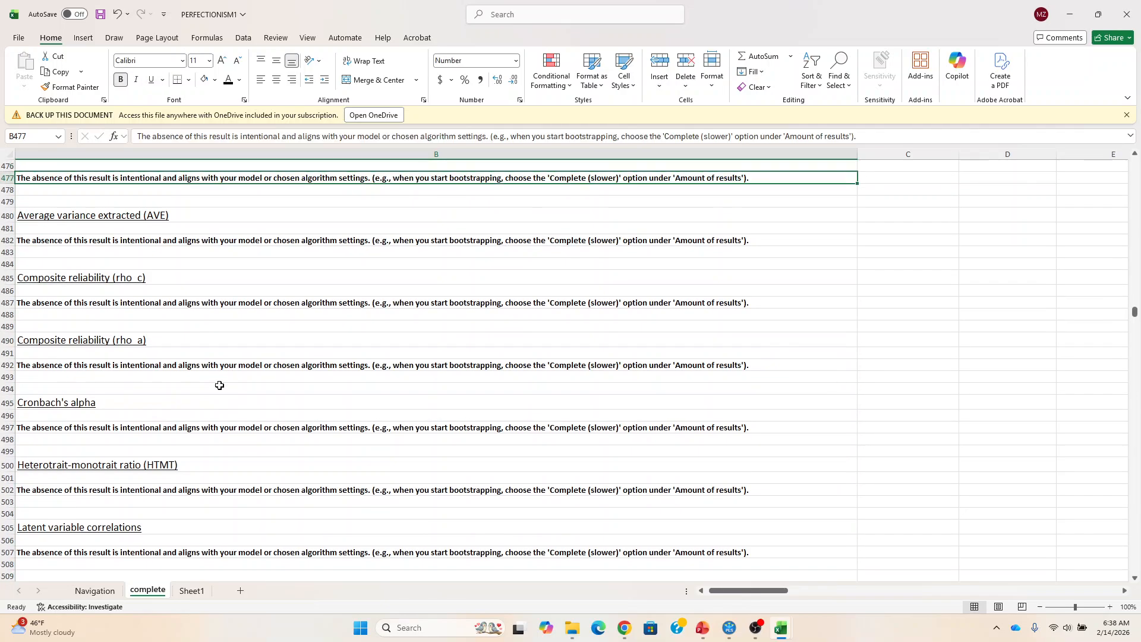
key("Down")
key("Down")
key("Down")
key("Down")
key("Down")
key("Down")
key("Down")
key("Down")
key("Down")
key("Down")
key("Down")
key("Down")
key("Down")
key("Down")
key("Down")
key("Down")
key("Down")
key("Down")
key("Down")
key("Down")
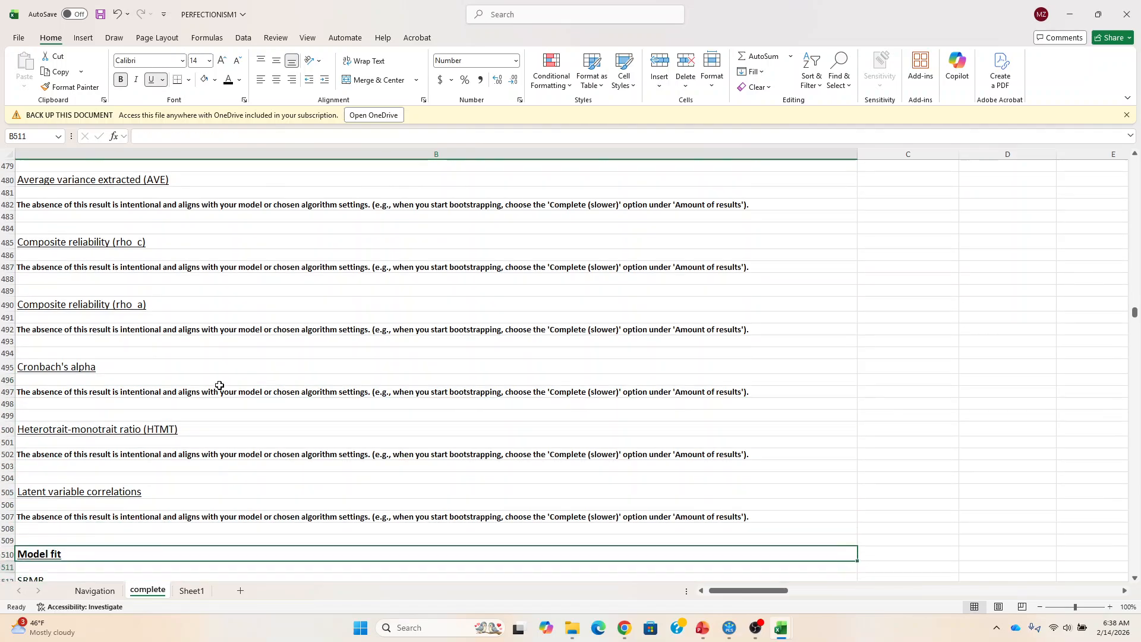
key("Down")
key("Down")
key("Down")
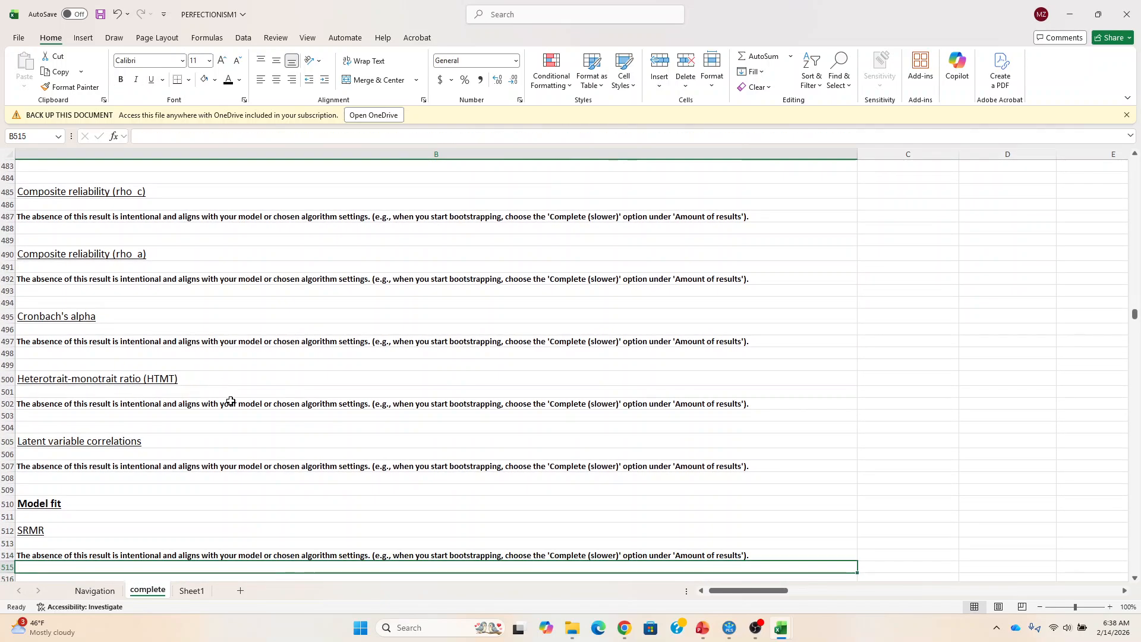
In SmartPLS's model editor, recolor the diagram black and white and set the structural model display to Path coefficients and p values
left_click(730, 628)
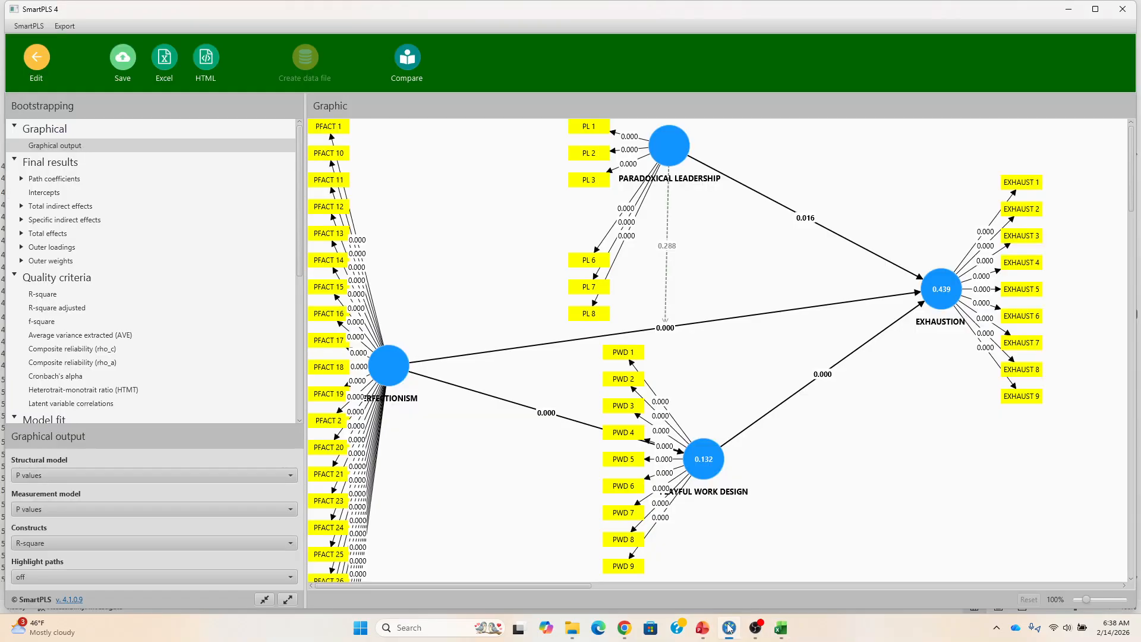
left_click(39, 68)
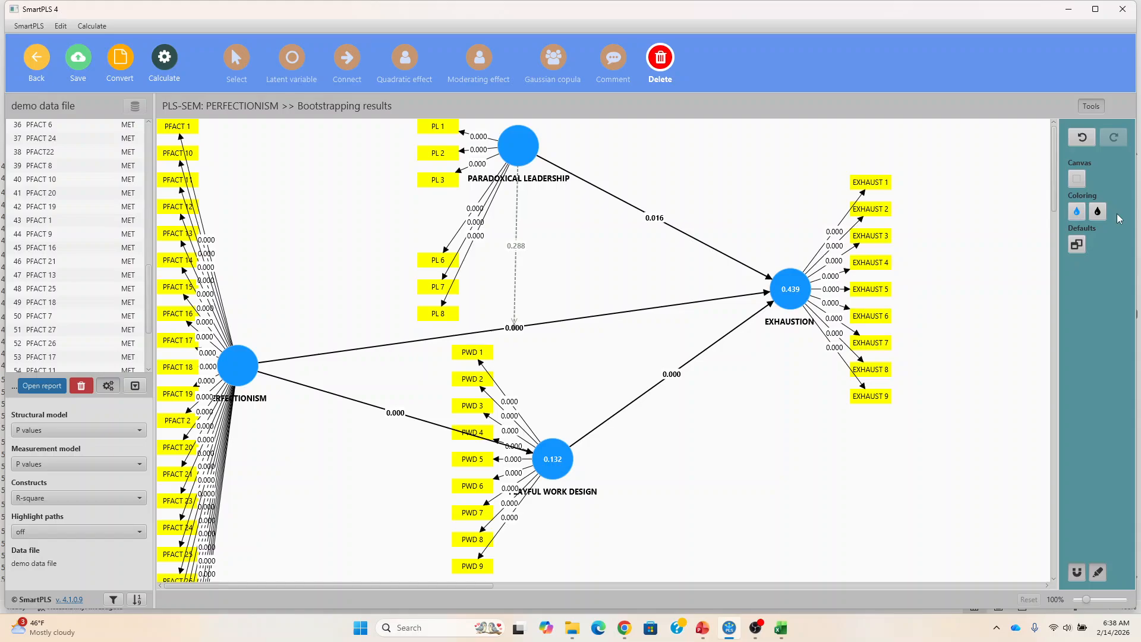
left_click(1096, 212)
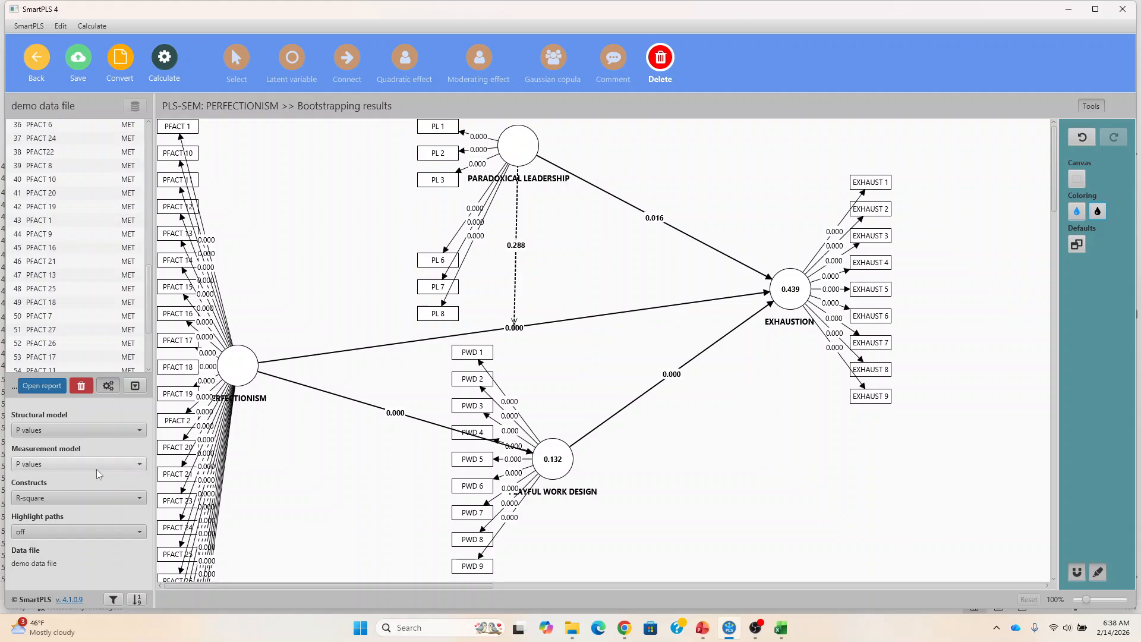
left_click(98, 428)
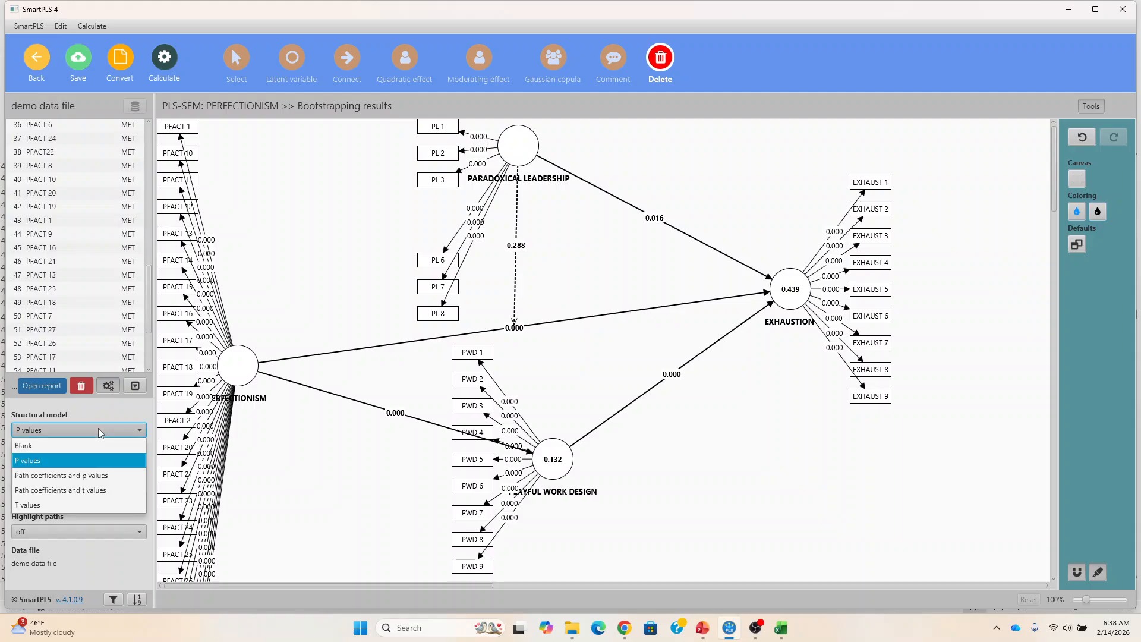
left_click(88, 477)
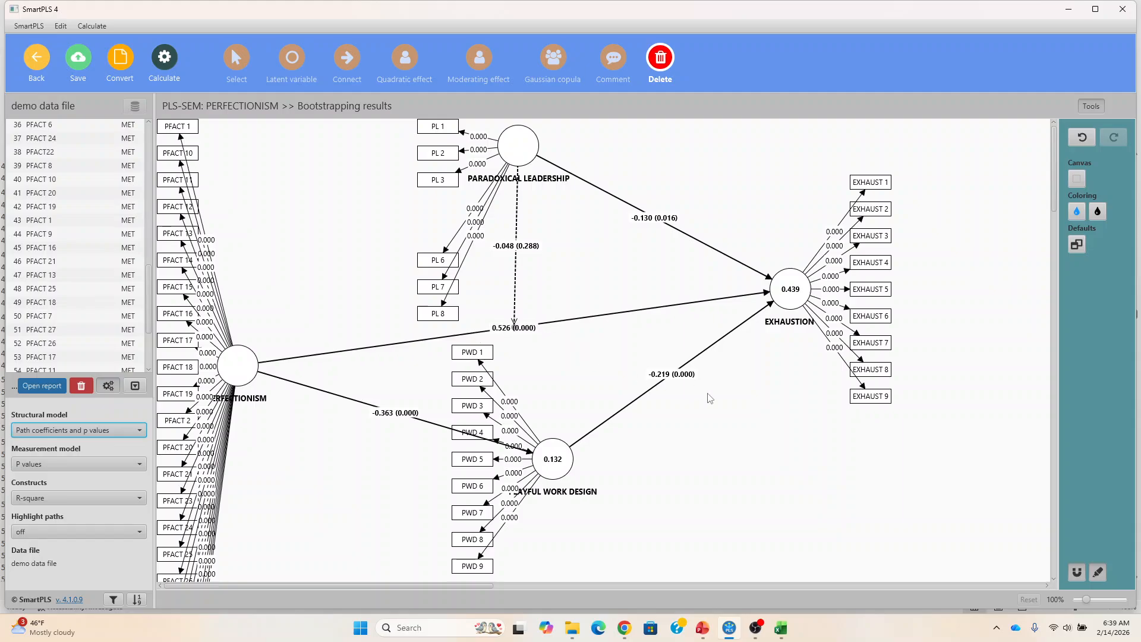
left_click(755, 627)
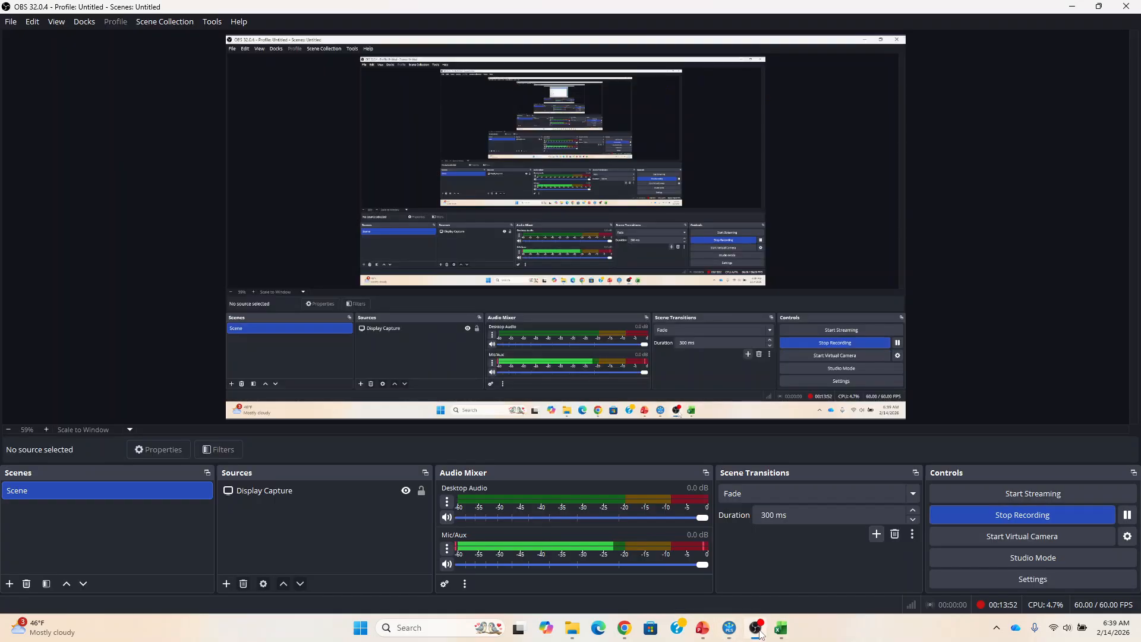